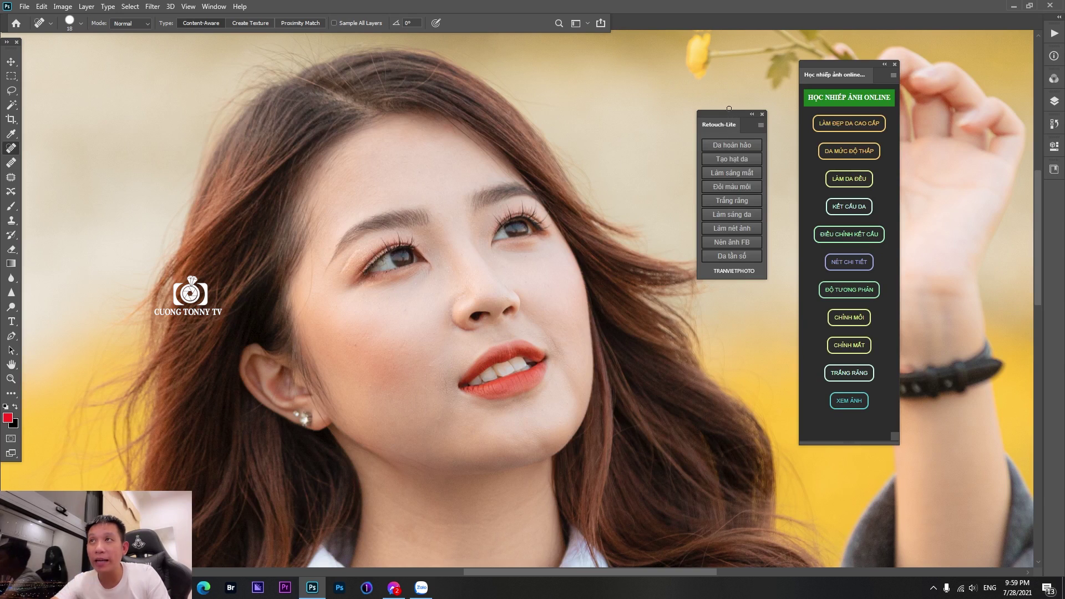
Draw an elliptical selection around the woman's face and run the Retouch-Lite "Da hoàn hảo" skin action on it
{"action": "left_click_drag", "start_coordinate": [729, 108], "coordinate": [707, 110]}
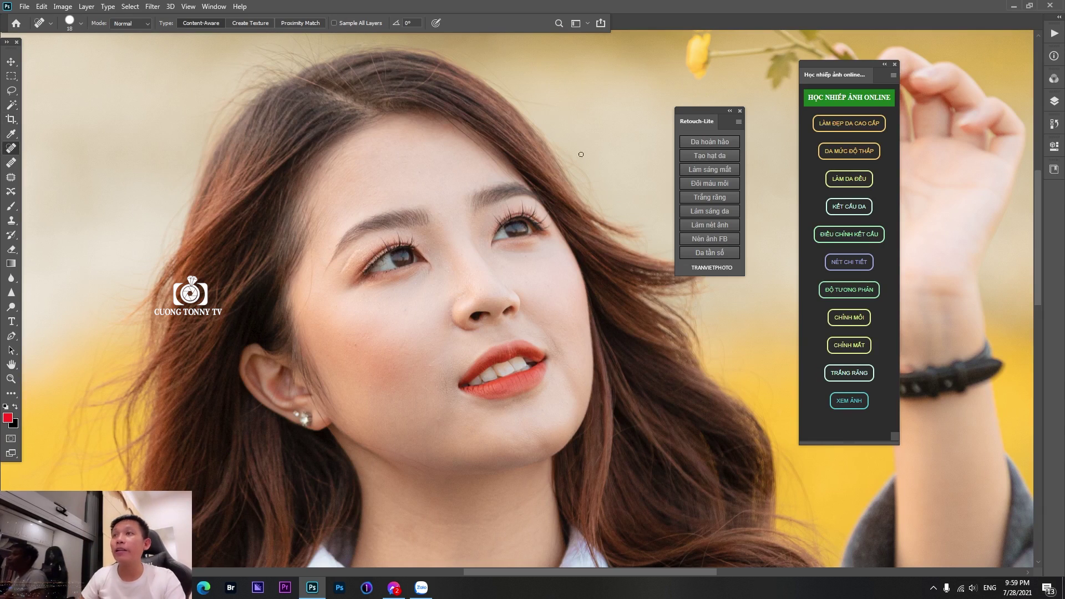
{"action": "left_click", "coordinate": [11, 76]}
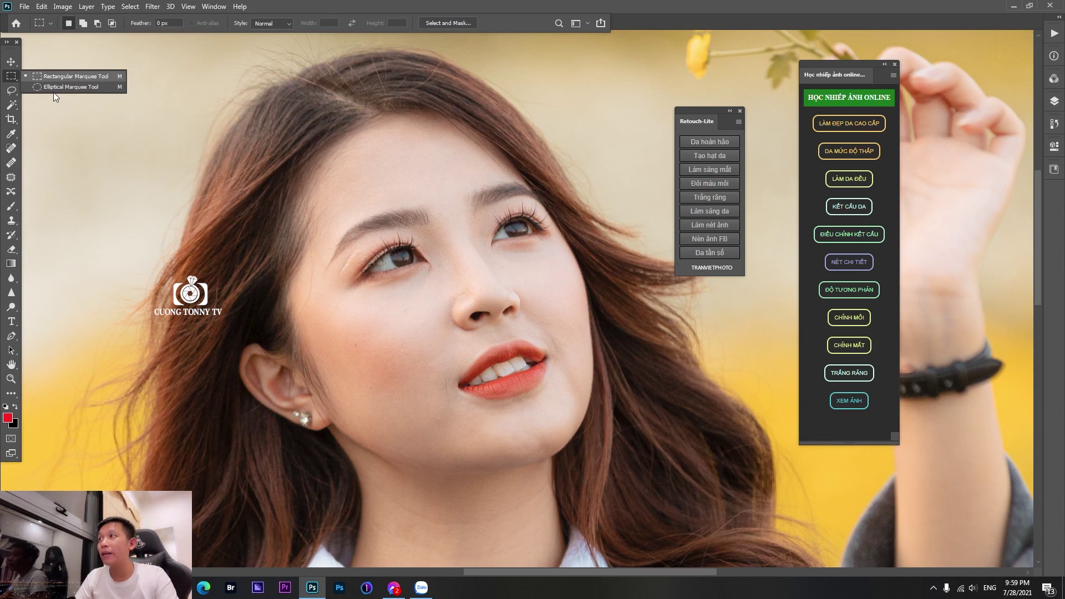
{"action": "left_click", "coordinate": [64, 86]}
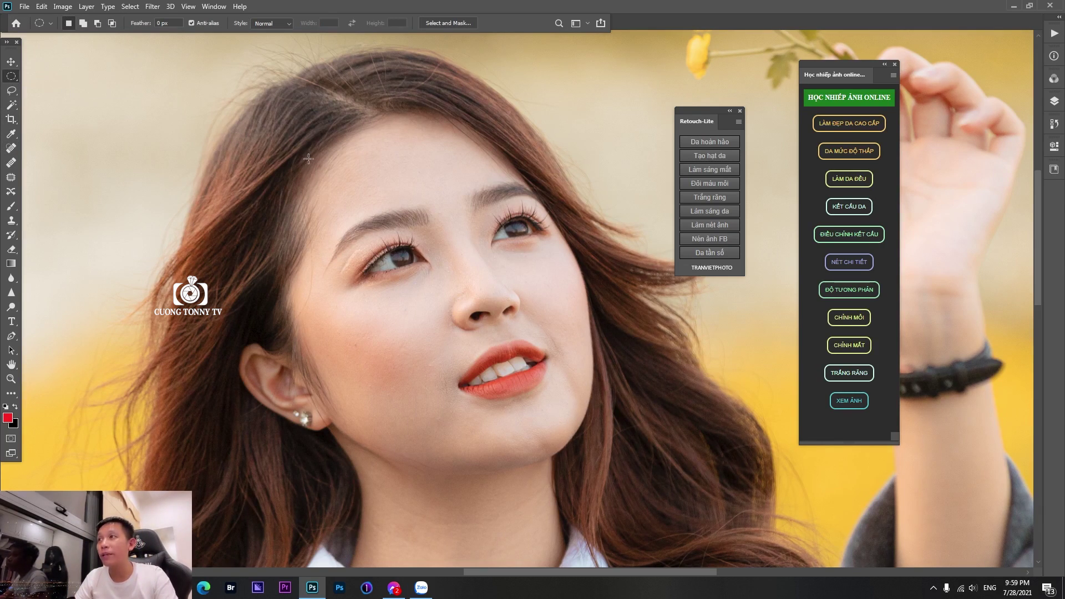
{"action": "left_click_drag", "start_coordinate": [309, 159], "coordinate": [577, 480]}
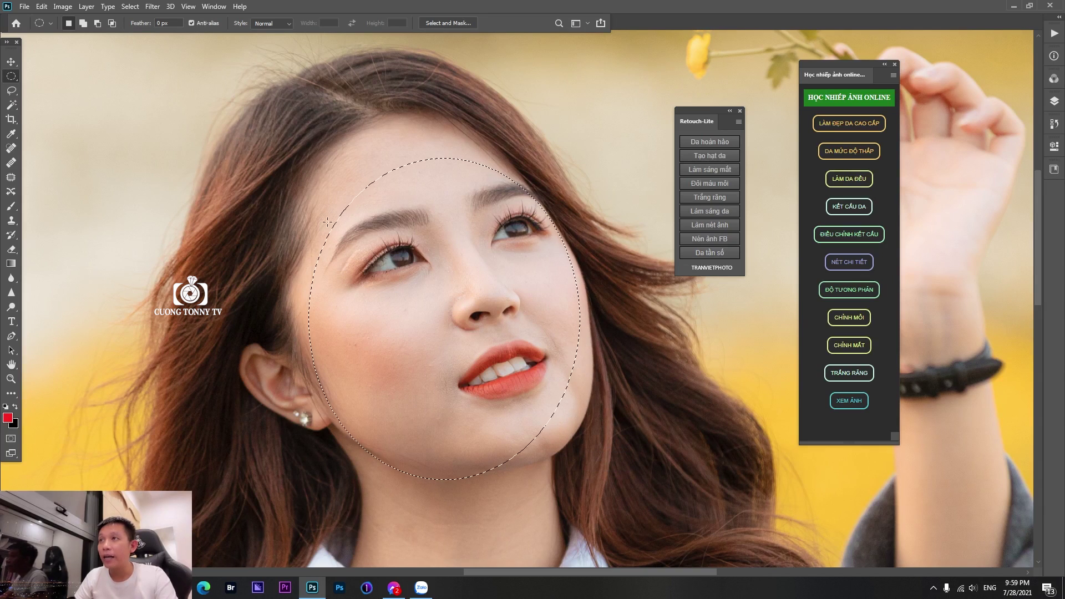
{"action": "left_click", "coordinate": [715, 143]}
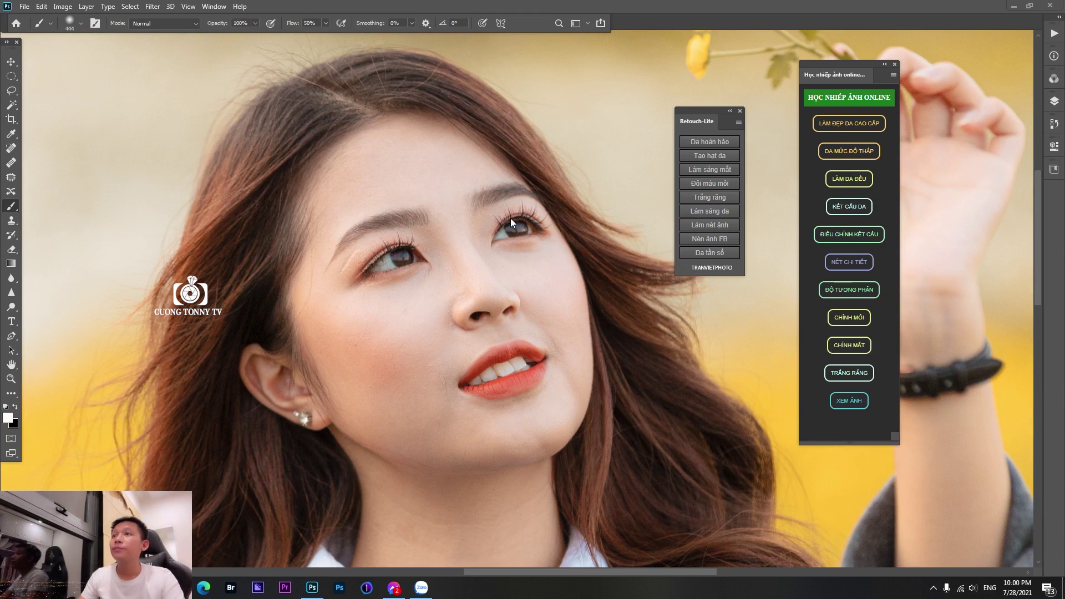
Delete the "Da hoàn hảo" group from the copy of the portrait, leaving only the Background layer
{"action": "scroll", "coordinate": [504, 212], "scroll_direction": "down", "scroll_amount": 2}
{"action": "scroll", "coordinate": [388, 219], "scroll_direction": "down", "scroll_amount": 2}
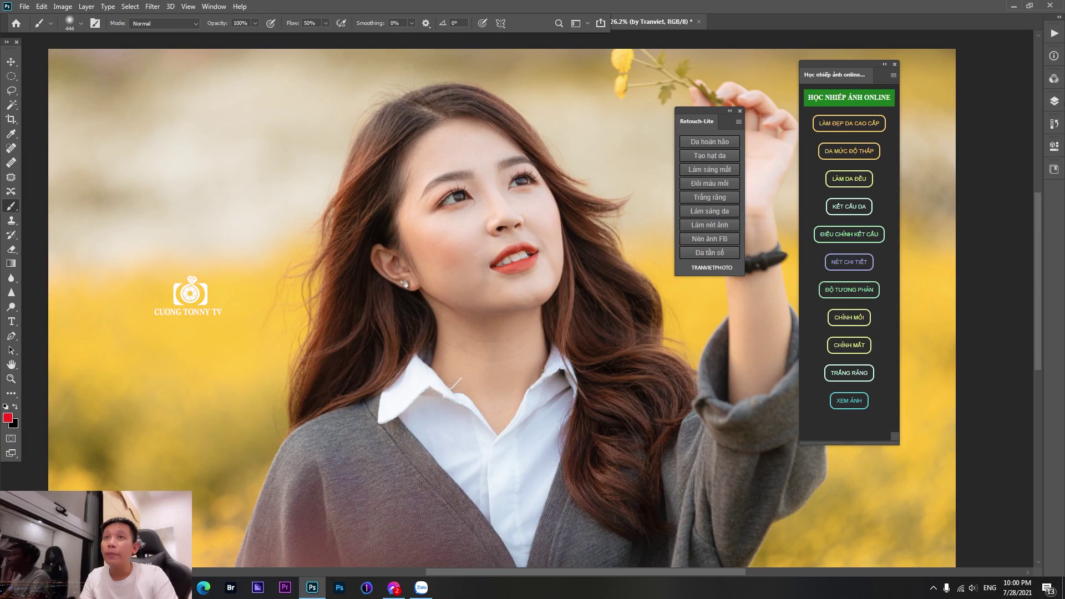
{"action": "left_click", "coordinate": [1054, 101]}
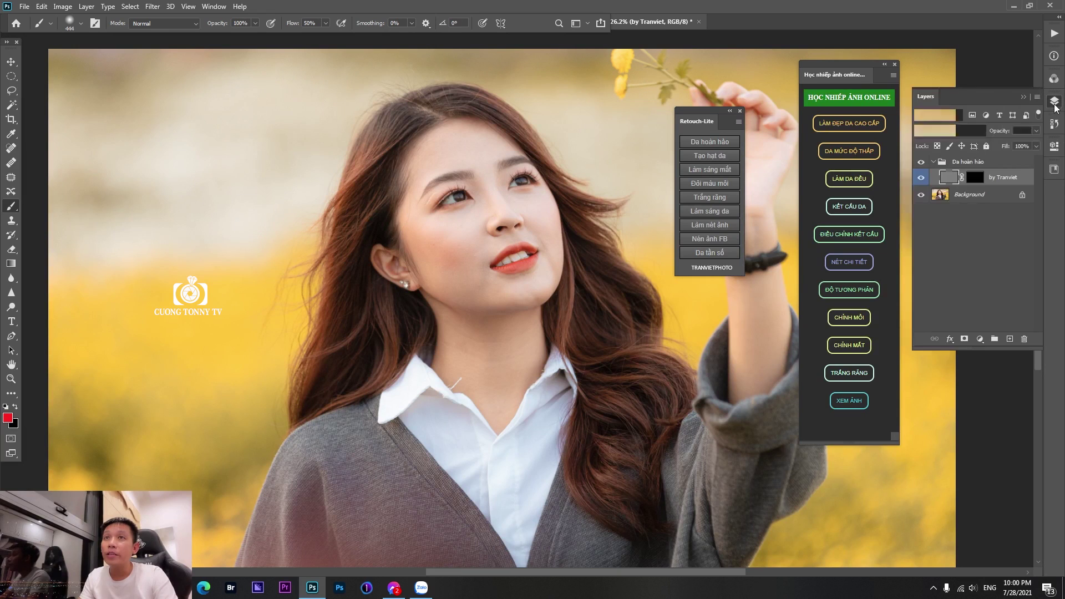
{"action": "left_click", "coordinate": [975, 162]}
{"action": "key", "text": "Delete"}
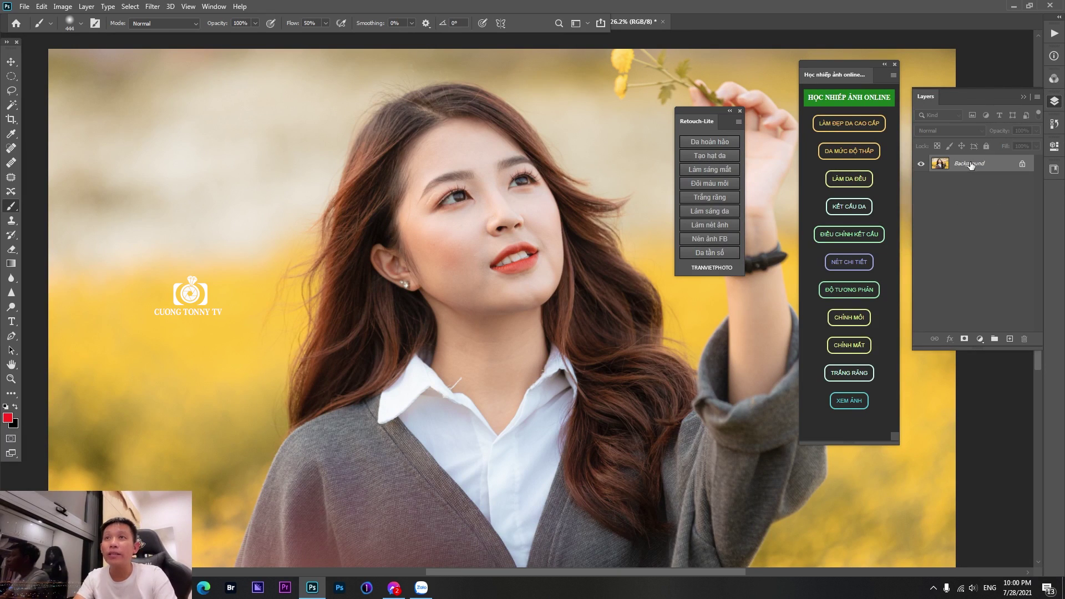
Run "LÀM ĐẸP DA CAO CẤP" on the copy, fitting its ellipse to the tilted face by moving, narrowing and rotating it
{"action": "left_click", "coordinate": [870, 127]}
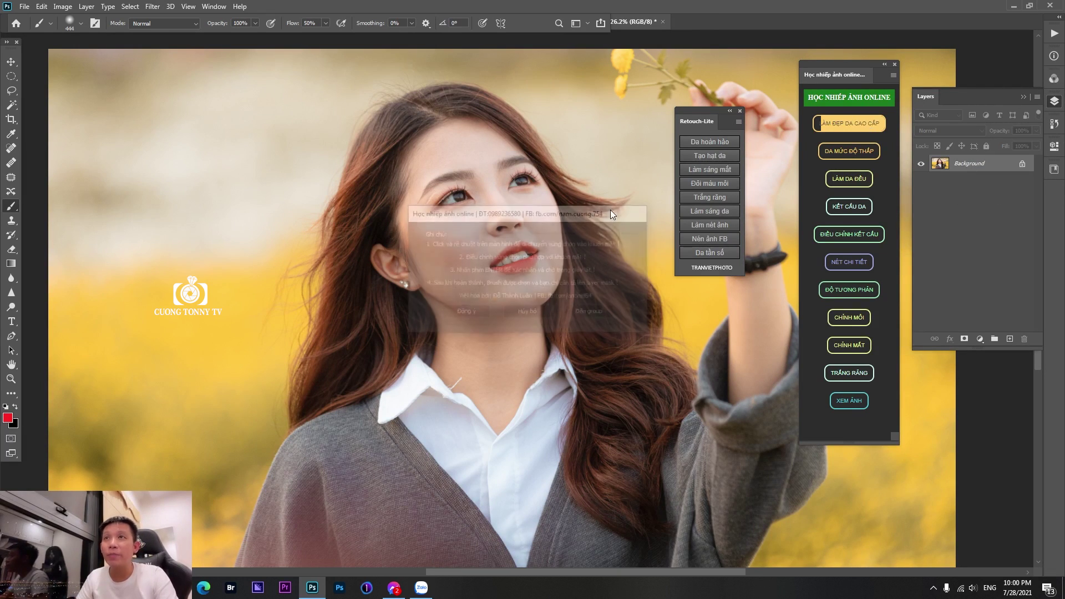
{"action": "left_click", "coordinate": [474, 317]}
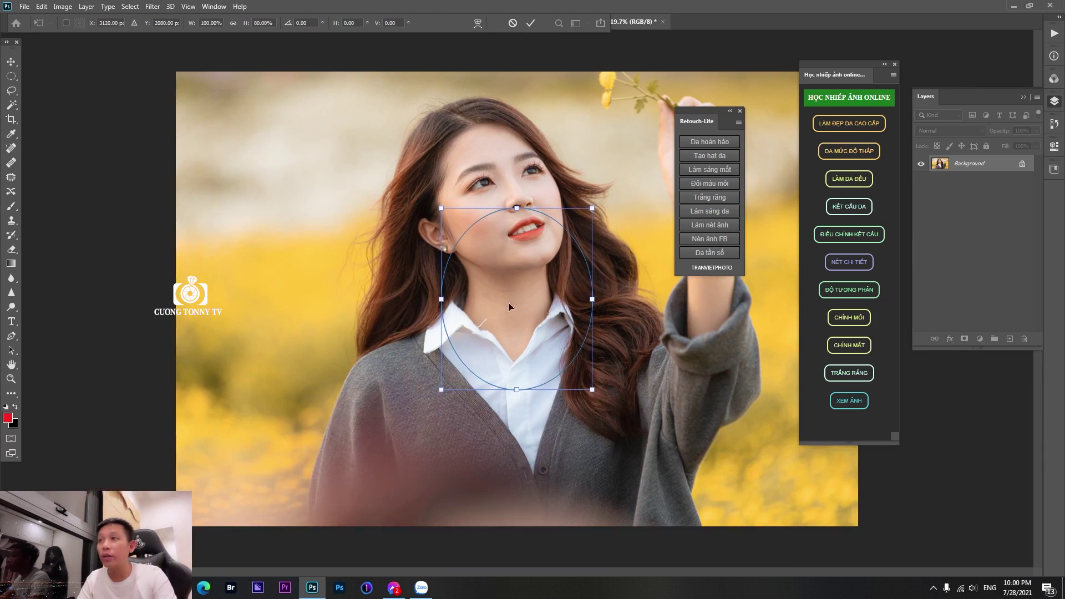
{"action": "left_click_drag", "start_coordinate": [503, 306], "coordinate": [504, 273]}
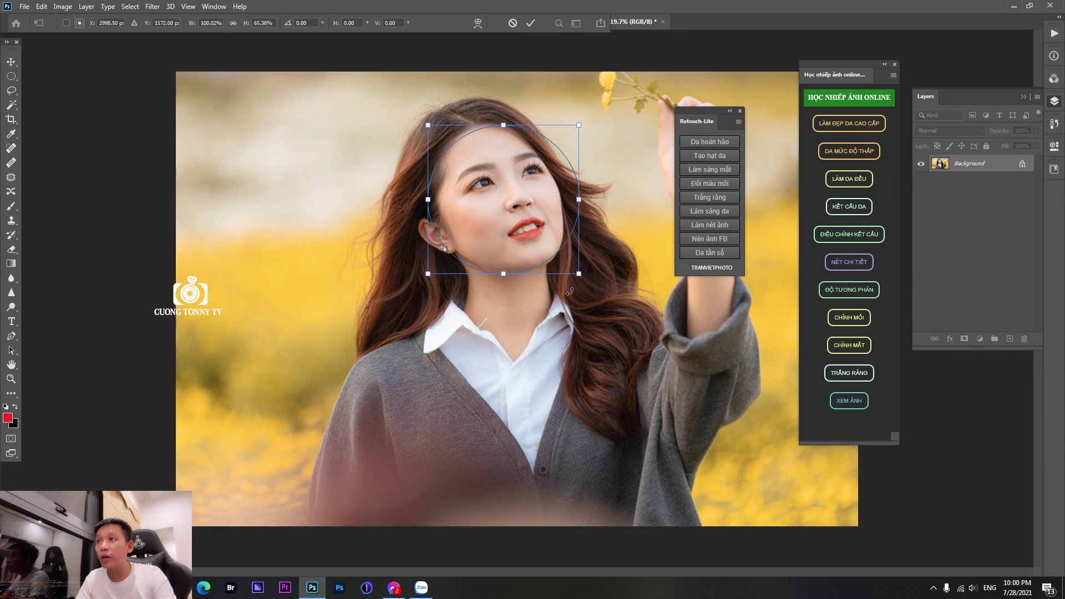
{"action": "left_click_drag", "start_coordinate": [591, 283], "coordinate": [542, 184]}
{"action": "left_click_drag", "start_coordinate": [504, 215], "coordinate": [517, 210]}
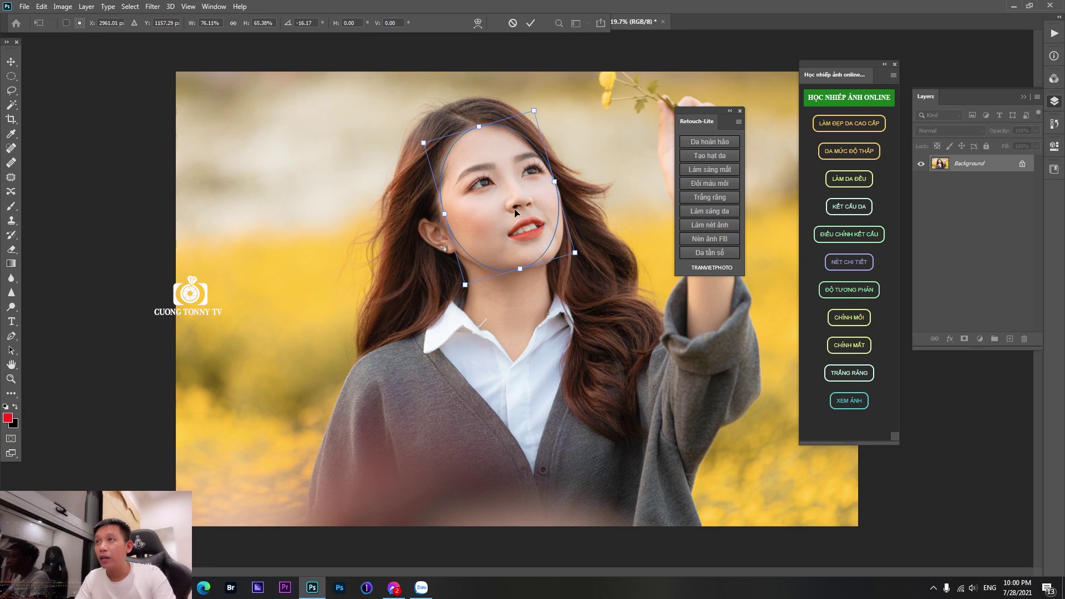
{"action": "key", "text": "b"}
{"action": "key", "text": "Return"}
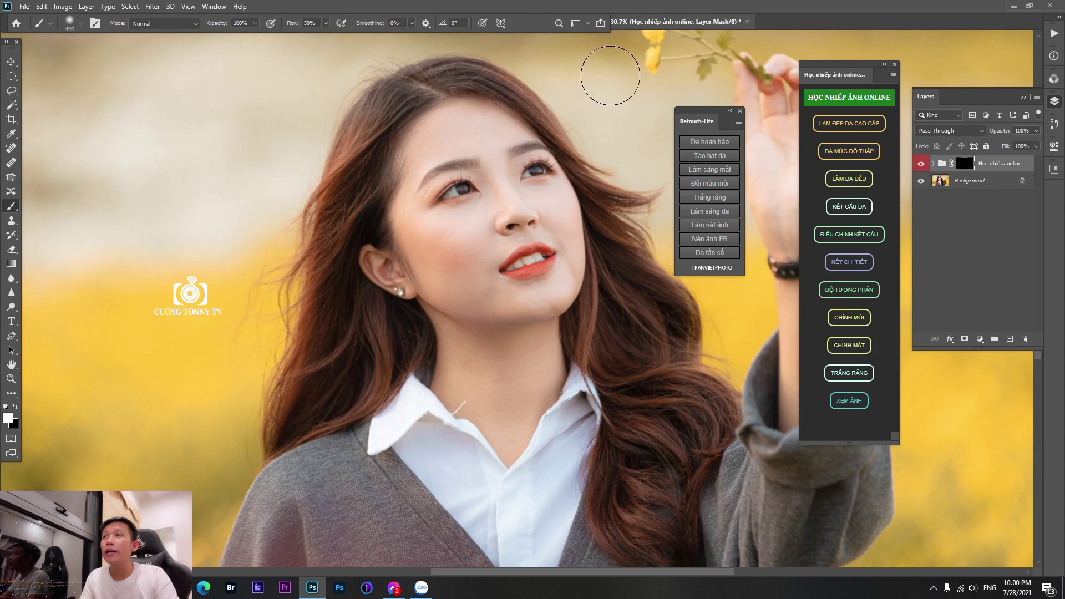
Float the IMG_3766 copy in its own window and close the Retouch-Lite and Học nhiếp ảnh online panels
{"action": "key", "text": "f"}
{"action": "key", "text": "f"}
{"action": "key", "text": "f"}
{"action": "key", "text": "v"}
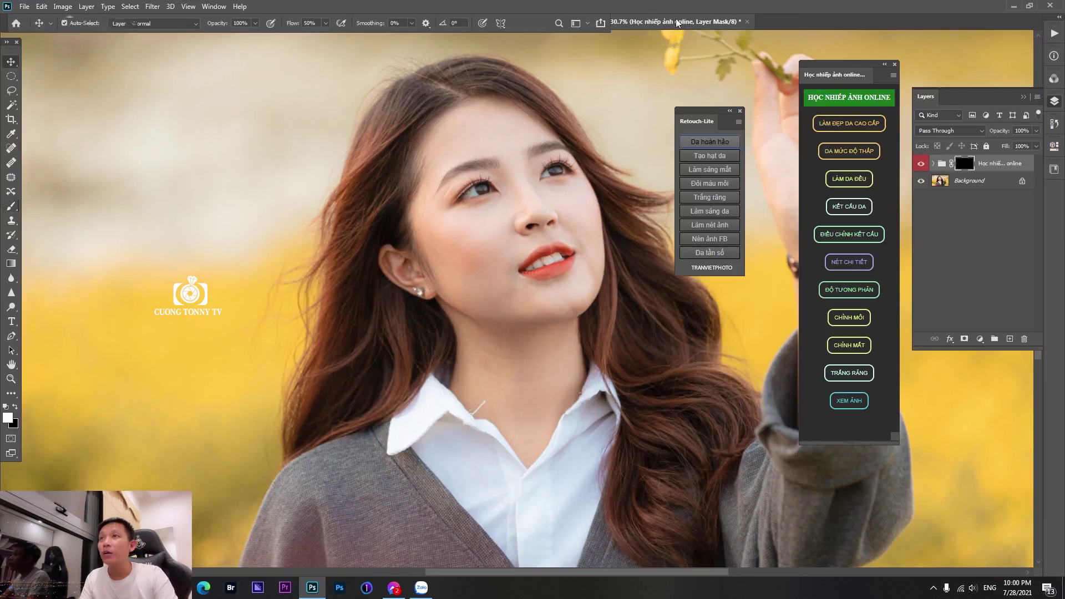
{"action": "left_click_drag", "start_coordinate": [678, 23], "coordinate": [681, 81]}
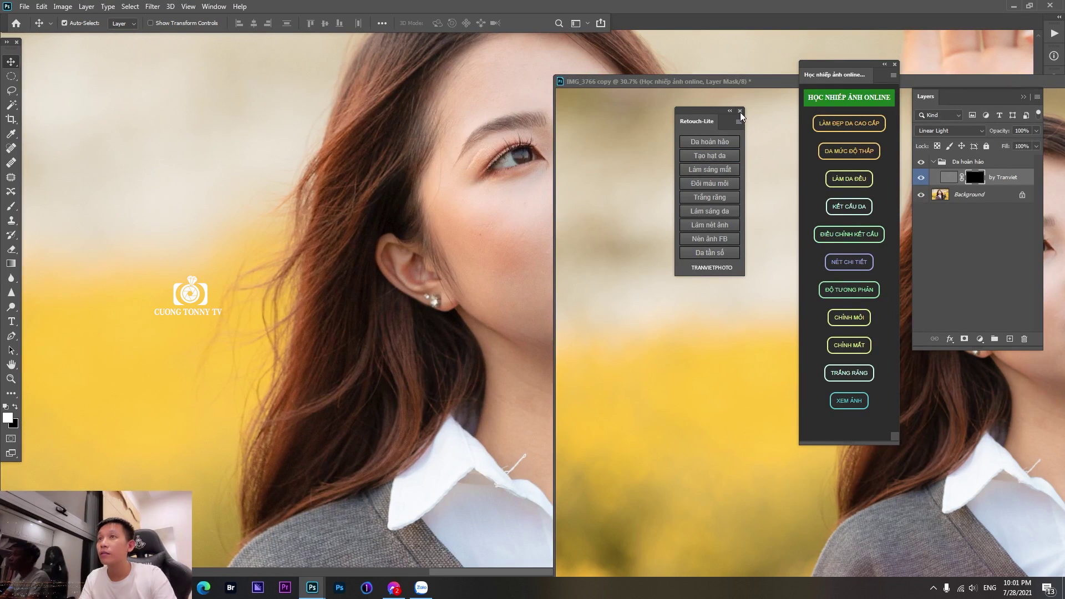
{"action": "left_click", "coordinate": [740, 111]}
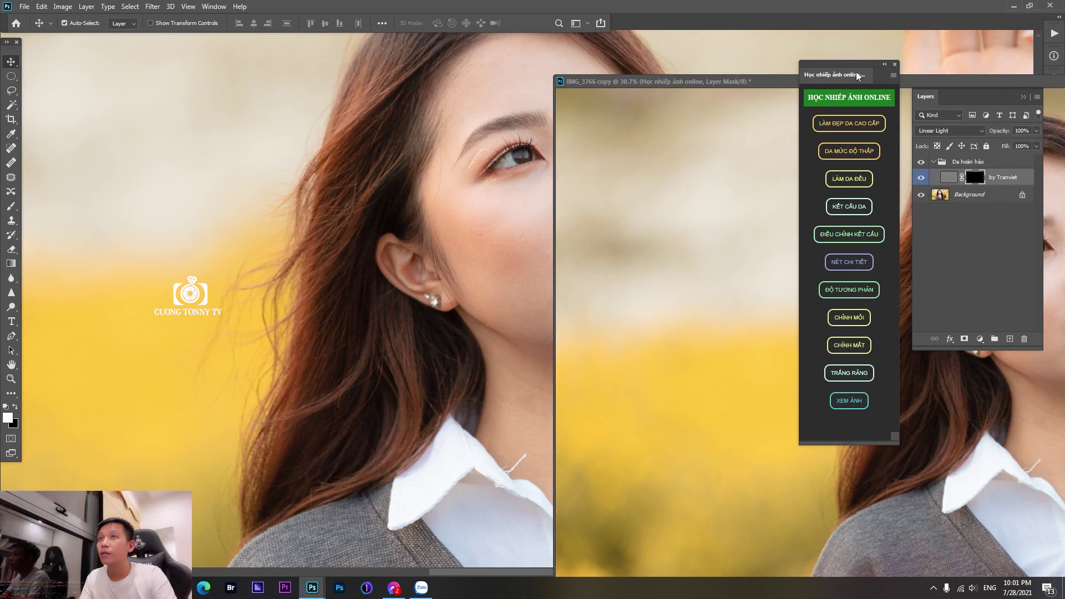
{"action": "left_click", "coordinate": [894, 64]}
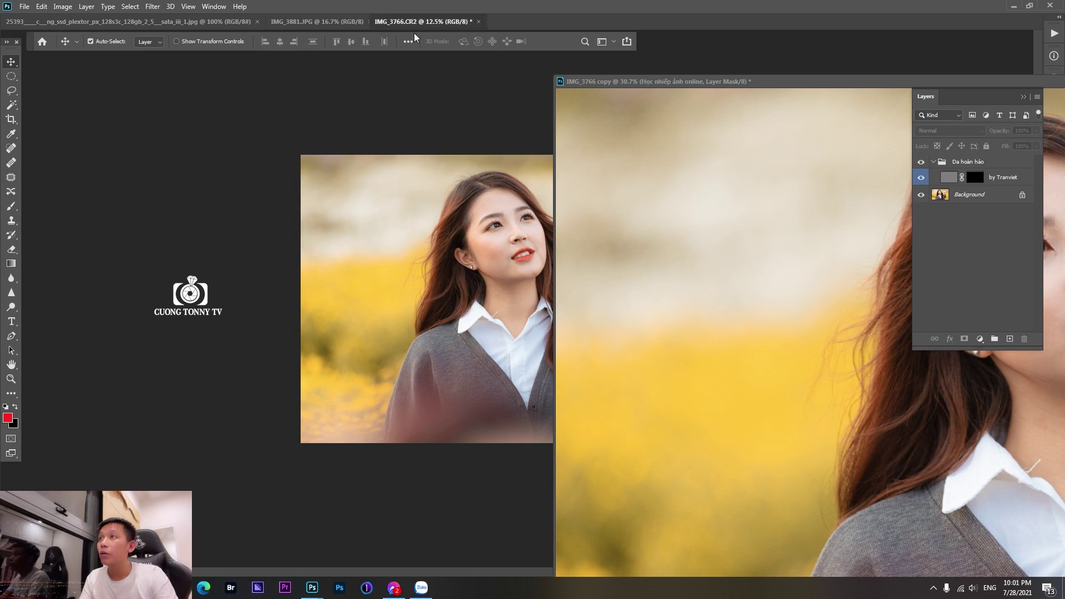
Float IMG_3766.CR2 in its own window and arrange it beside the IMG_3766 copy window
{"action": "left_click_drag", "start_coordinate": [413, 32], "coordinate": [353, 63]}
{"action": "key", "text": "ctrl+plus"}
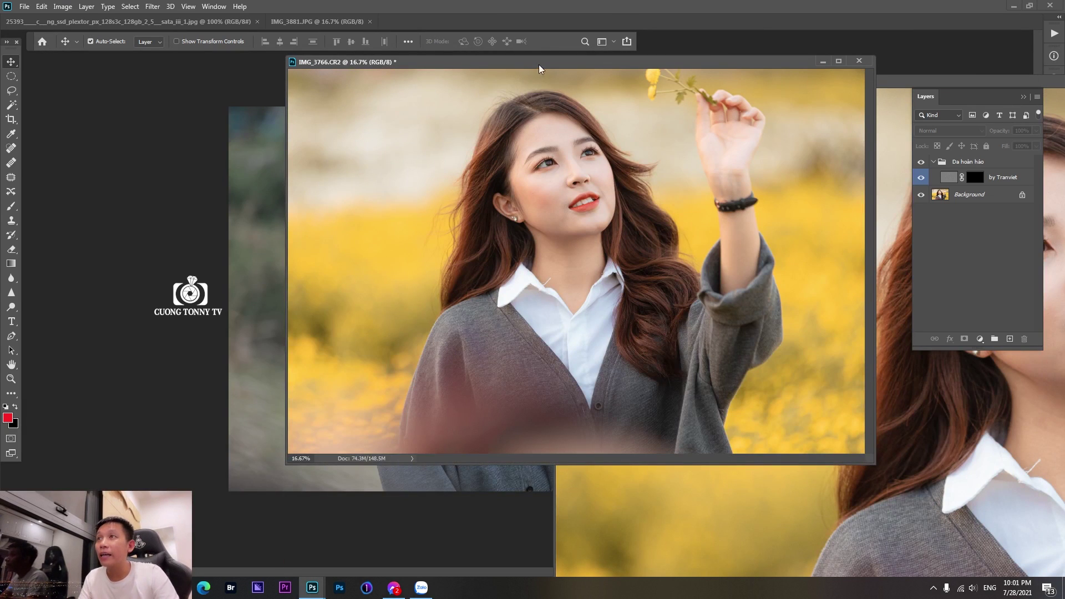
{"action": "left_click_drag", "start_coordinate": [539, 66], "coordinate": [297, 89]}
{"action": "left_click", "coordinate": [788, 80]}
{"action": "key", "text": "ctrl+minus"}
{"action": "key", "text": "ctrl+minus"}
{"action": "key", "text": "ctrl+minus"}
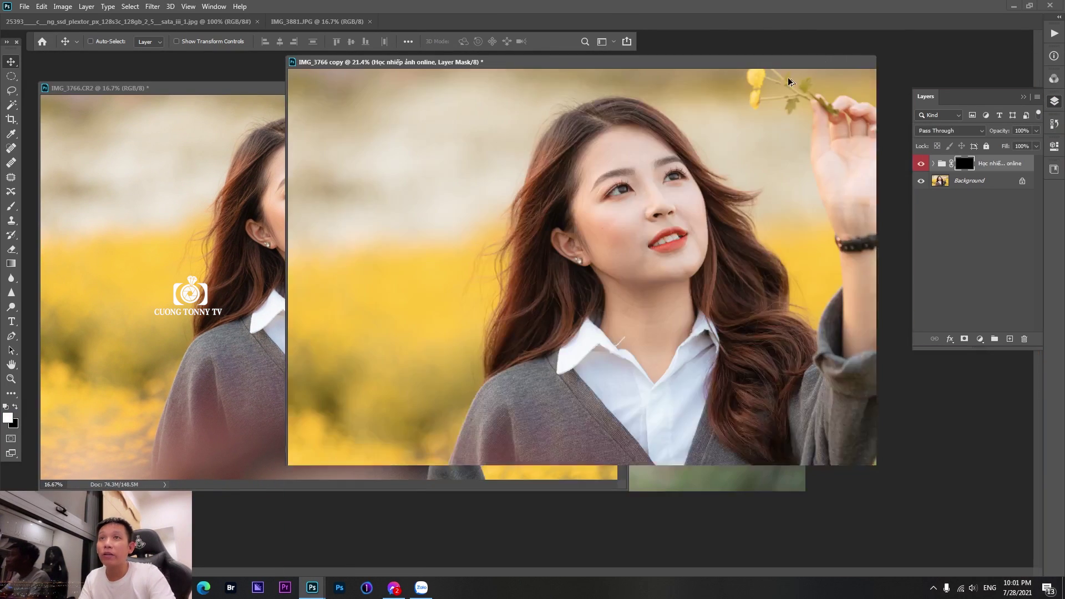
{"action": "left_click_drag", "start_coordinate": [609, 56], "coordinate": [715, 169]}
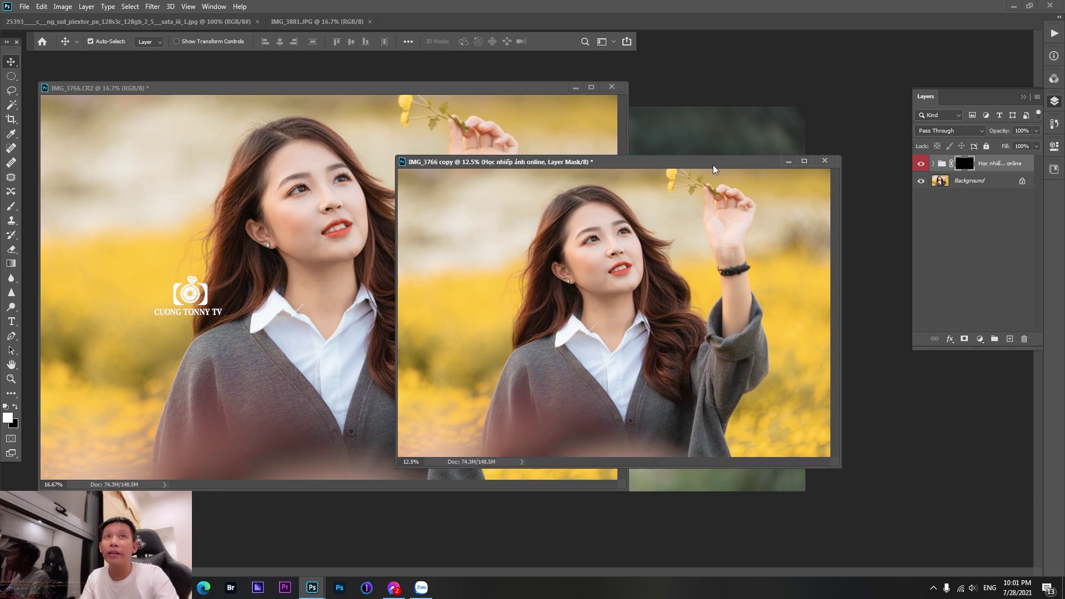
Disable the layer masks of the skin-smoothing effects in both portraits to compare their full strength on the face
{"action": "scroll", "coordinate": [304, 207], "scroll_direction": "up", "scroll_amount": 7}
{"action": "scroll", "coordinate": [594, 209], "scroll_direction": "up", "scroll_amount": 4}
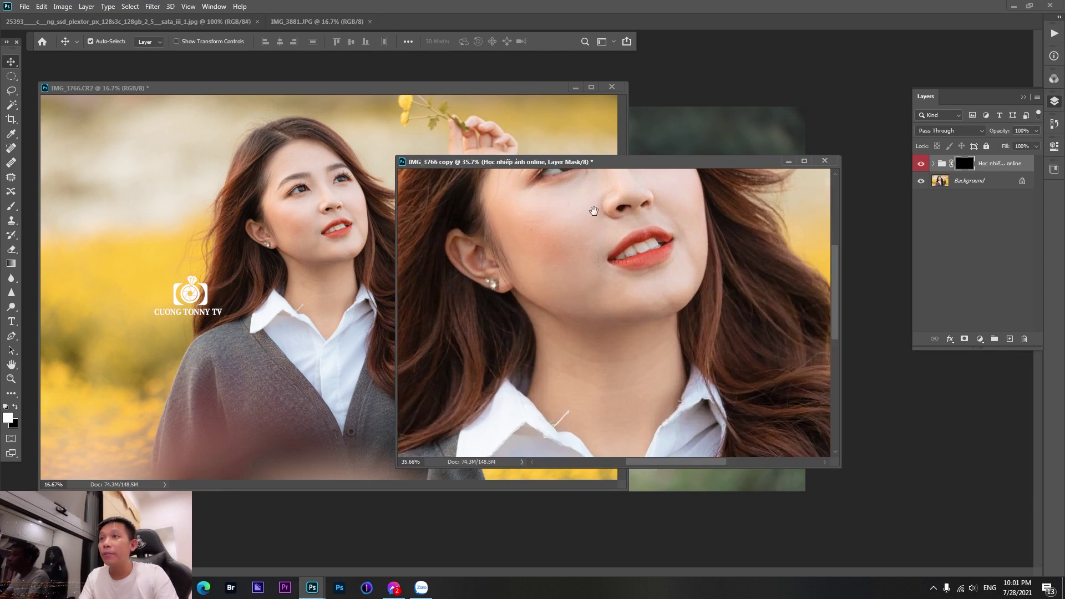
{"action": "left_click_drag", "start_coordinate": [594, 210], "coordinate": [613, 274]}
{"action": "left_click", "coordinate": [268, 194]}
{"action": "scroll", "coordinate": [278, 167], "scroll_direction": "up", "scroll_amount": 5}
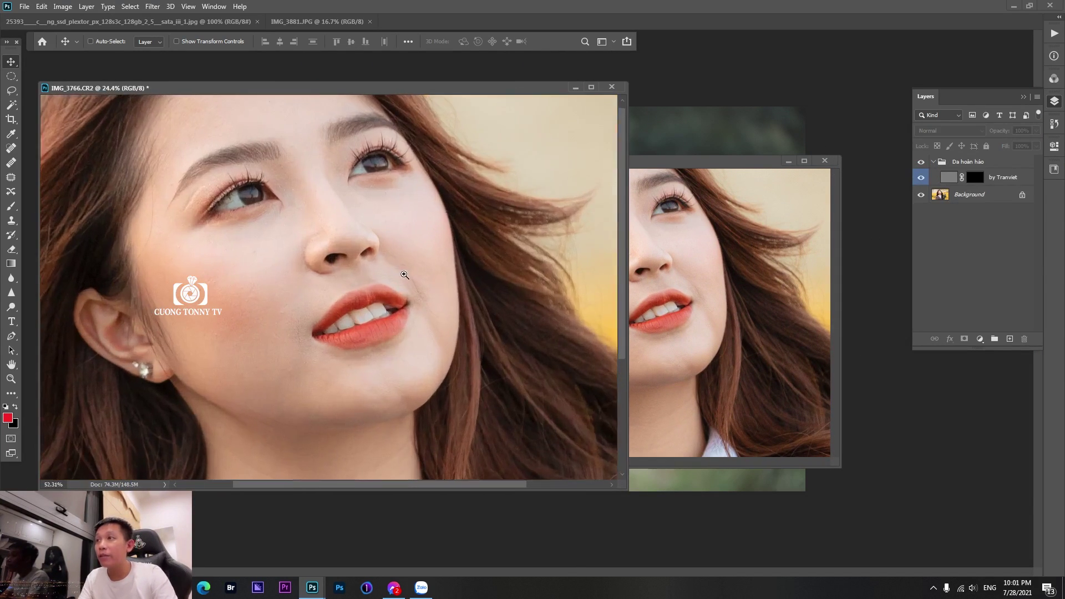
{"action": "left_click", "coordinate": [975, 177], "text": "shift"}
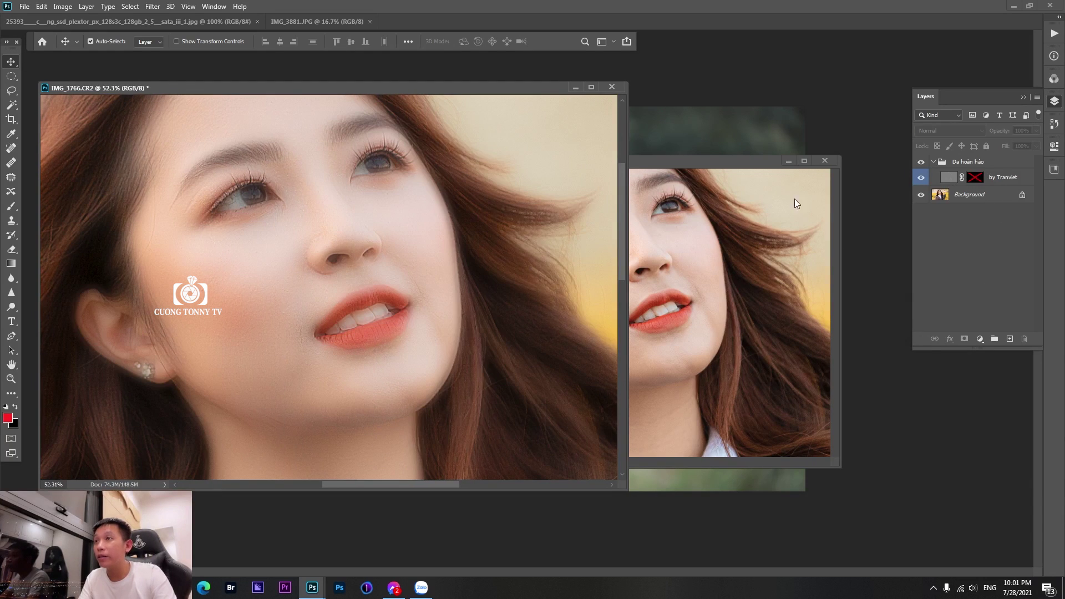
{"action": "left_click", "coordinate": [745, 161]}
{"action": "left_click", "coordinate": [964, 164], "text": "shift"}
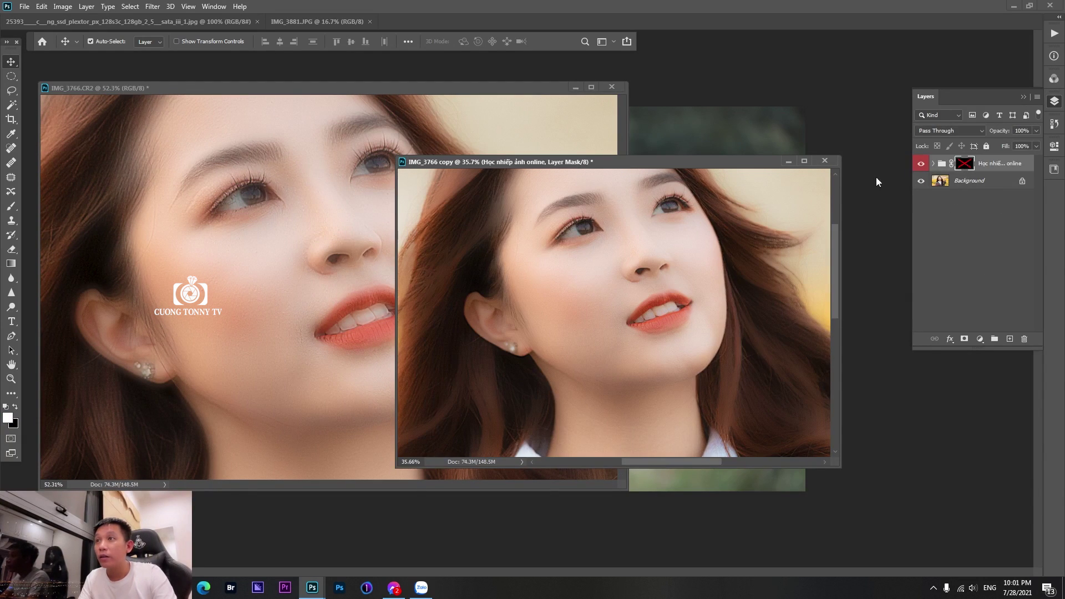
Reposition and enlarge the IMG_3766 copy window so its face can be viewed beside the one in IMG_3766.CR2
{"action": "left_click_drag", "start_coordinate": [655, 165], "coordinate": [756, 145]}
{"action": "left_click", "coordinate": [730, 222]}
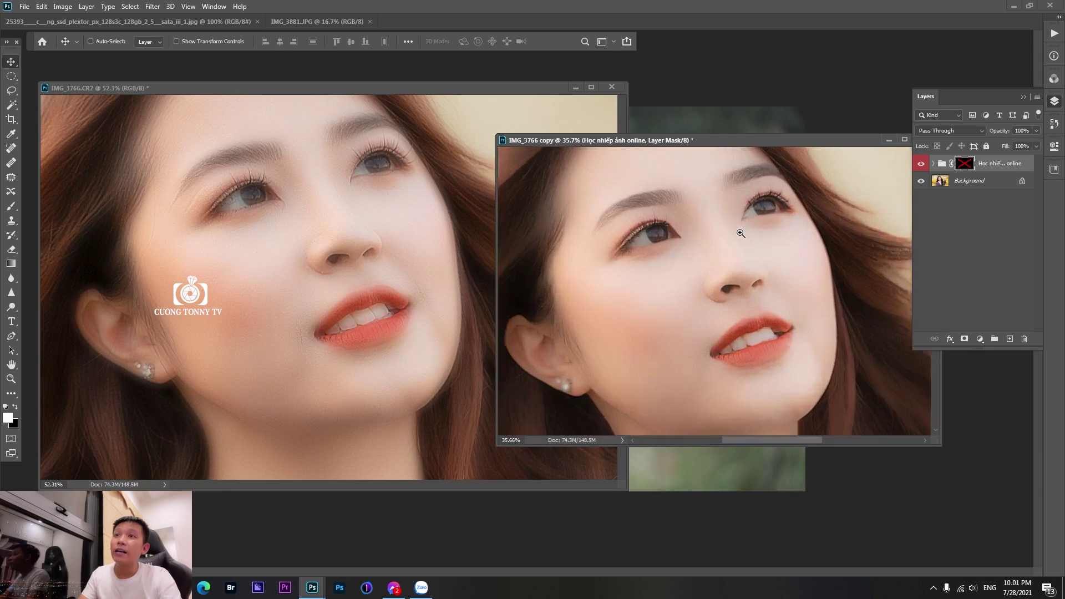
{"action": "scroll", "coordinate": [744, 238], "scroll_direction": "down", "scroll_amount": 3}
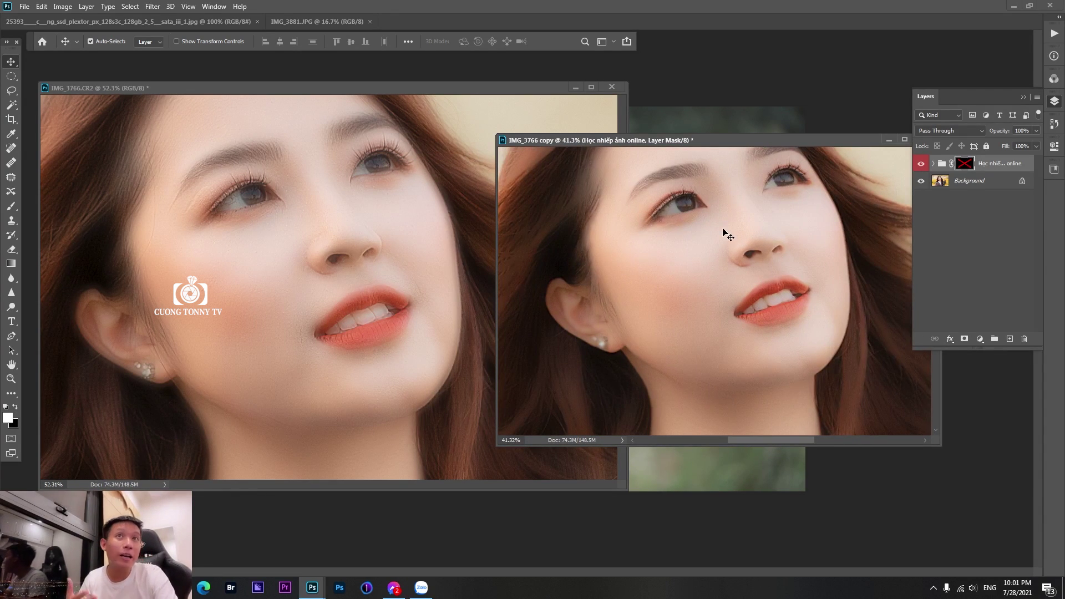
{"action": "left_click_drag", "start_coordinate": [735, 144], "coordinate": [732, 75]}
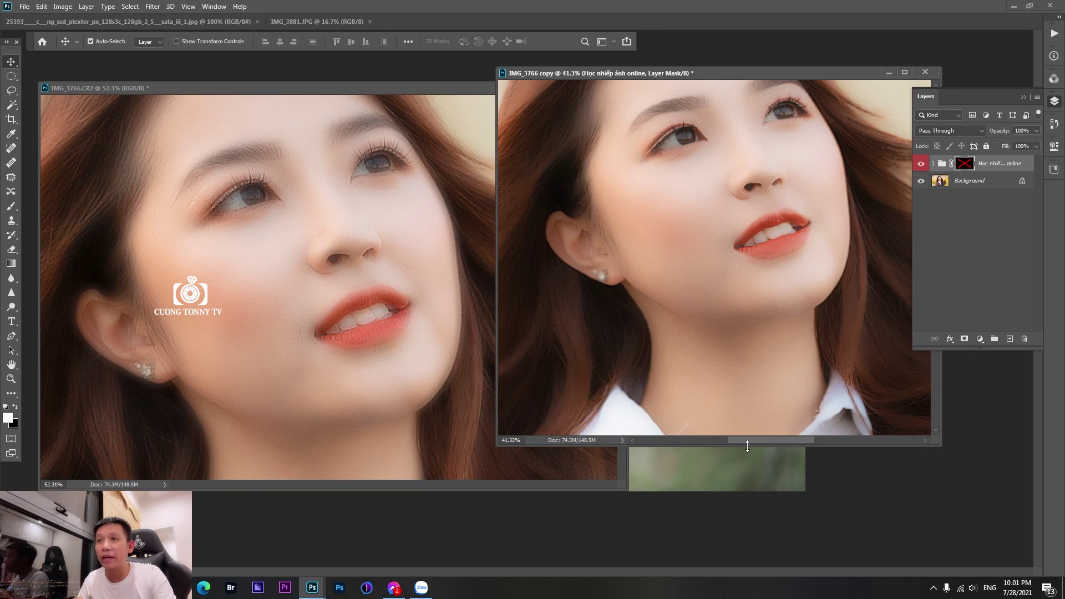
{"action": "left_click_drag", "start_coordinate": [747, 446], "coordinate": [749, 501]}
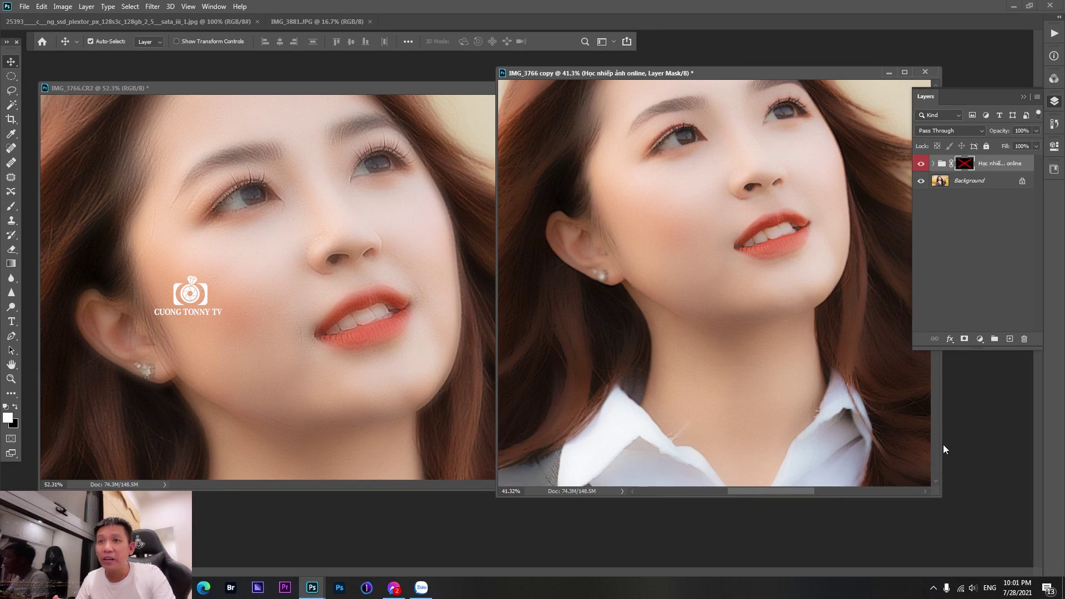
{"action": "left_click_drag", "start_coordinate": [942, 440], "coordinate": [1046, 441]}
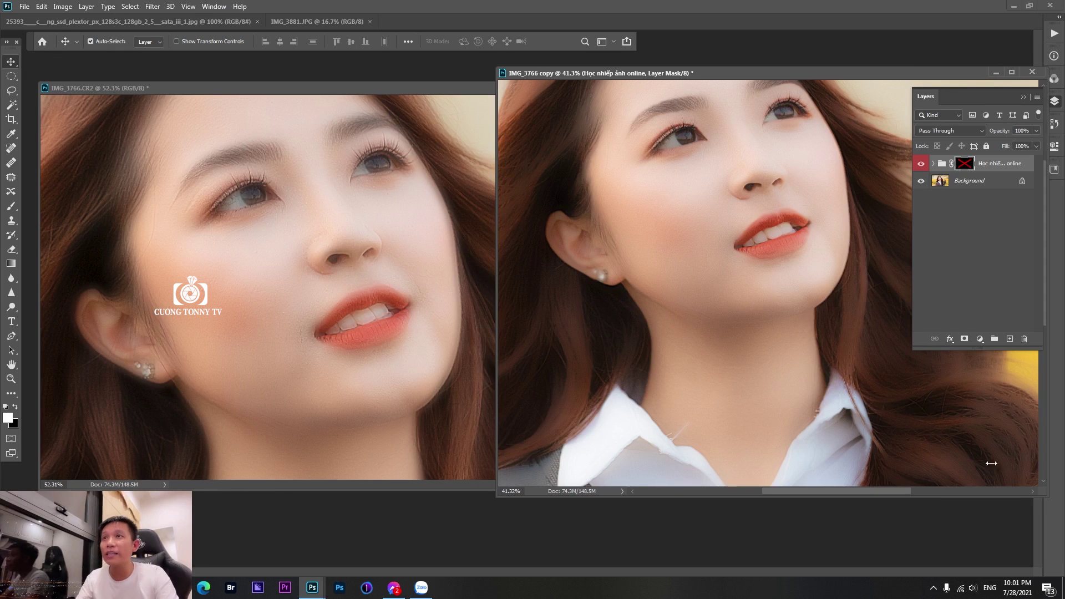
{"action": "scroll", "coordinate": [773, 352], "scroll_direction": "up", "scroll_amount": 2}
Compare the unmasked skin smoothing in both portraits and re-enable the layer masks in the copy and in IMG_3766.CR2
{"action": "left_click", "coordinate": [455, 302]}
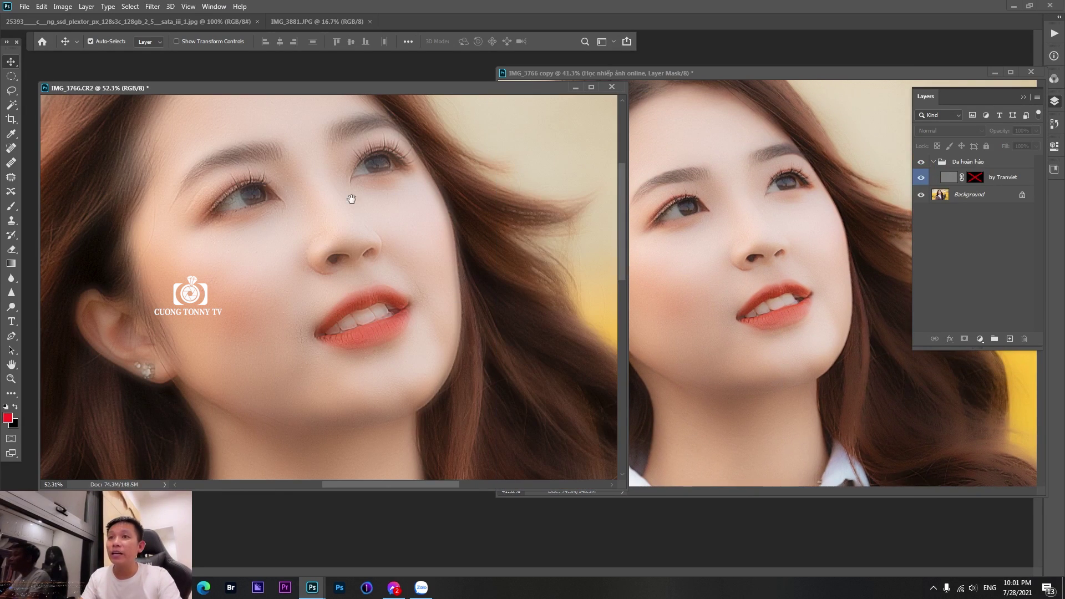
{"action": "left_click", "coordinate": [705, 221]}
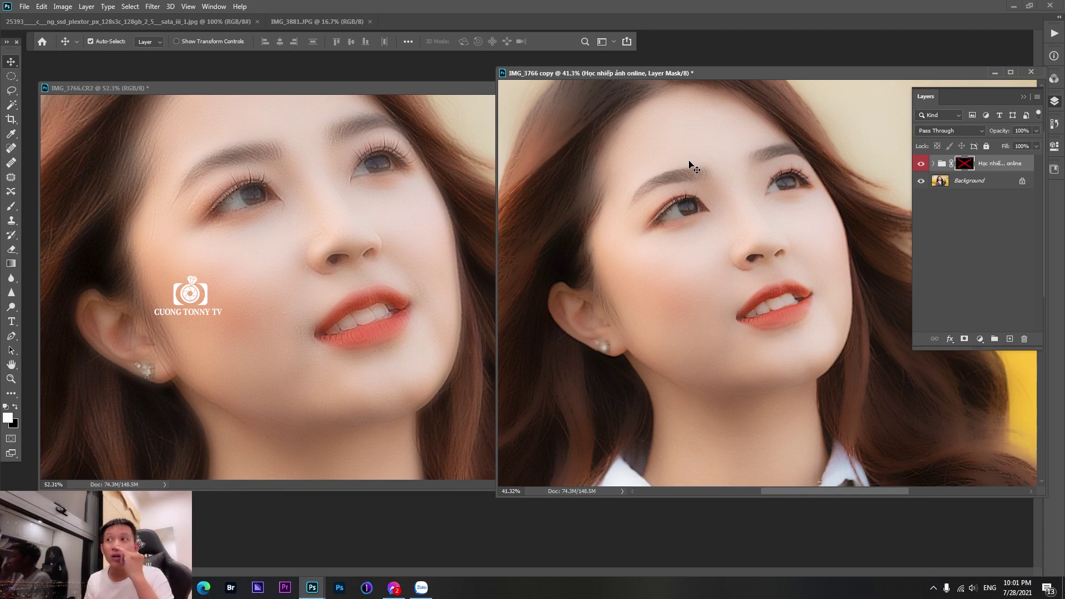
{"action": "left_click", "coordinate": [397, 89]}
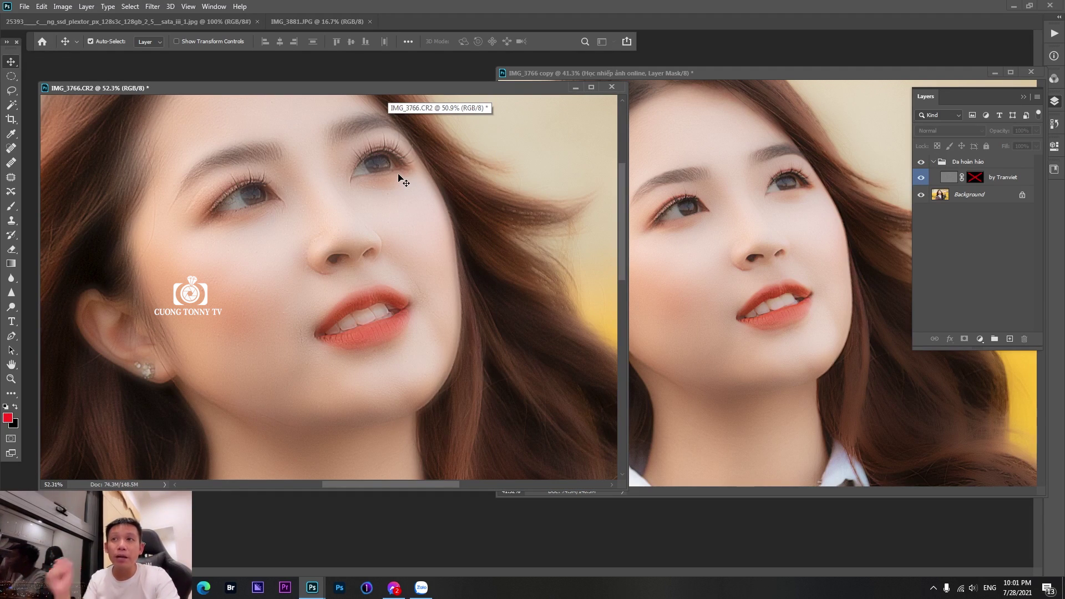
{"action": "left_click", "coordinate": [797, 72]}
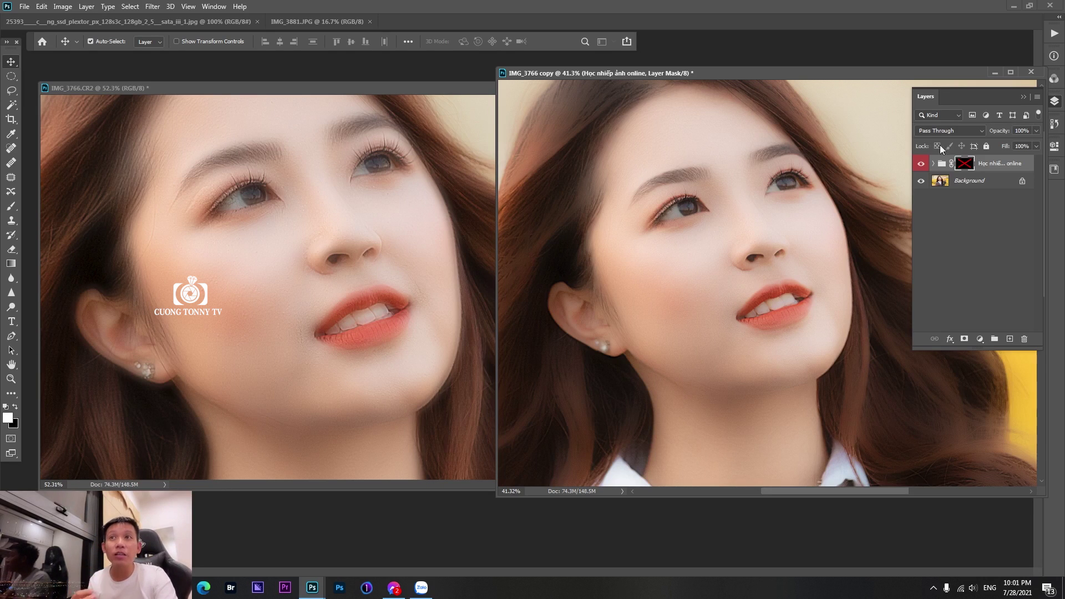
{"action": "left_click", "coordinate": [966, 165], "text": "shift"}
{"action": "left_click", "coordinate": [319, 87]}
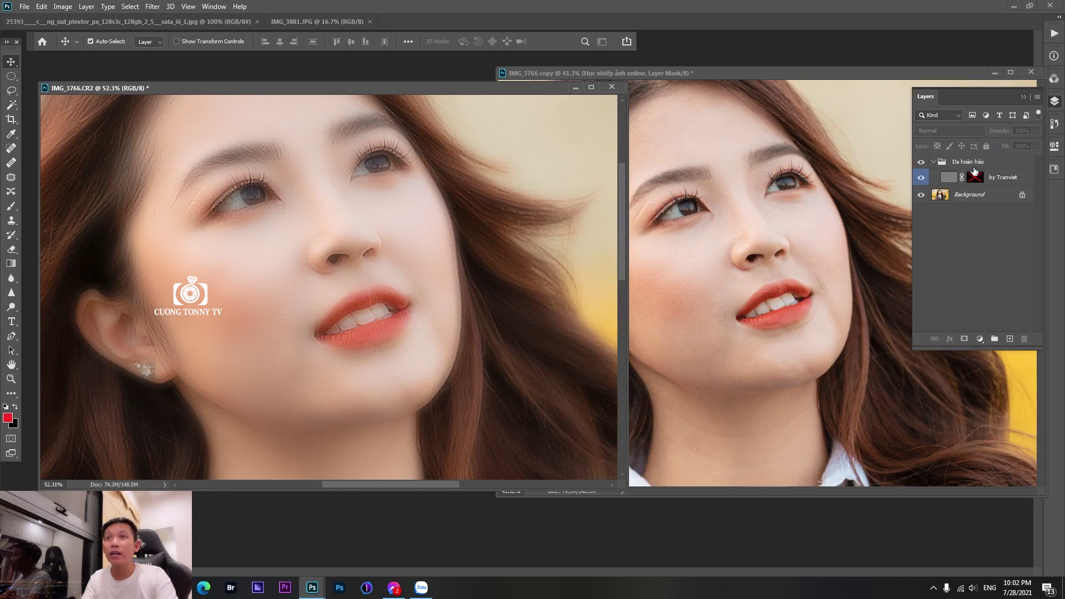
{"action": "left_click", "coordinate": [976, 177], "text": "shift"}
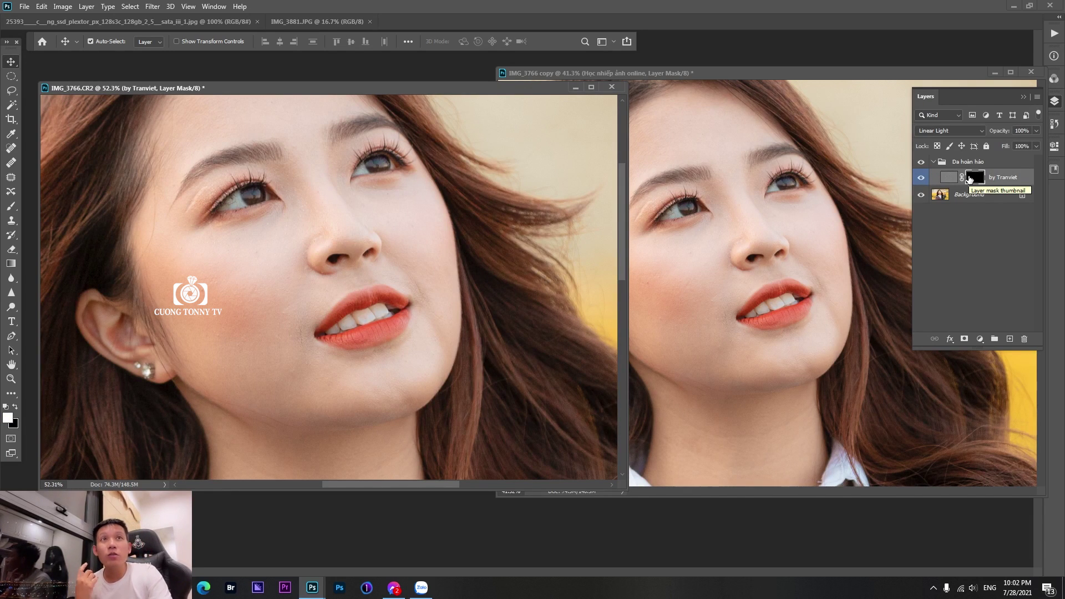
Extend the IMG_3766.CR2 window upward and reposition its portrait so the face sits beside the one in IMG_3766 copy
{"action": "left_click", "coordinate": [726, 73]}
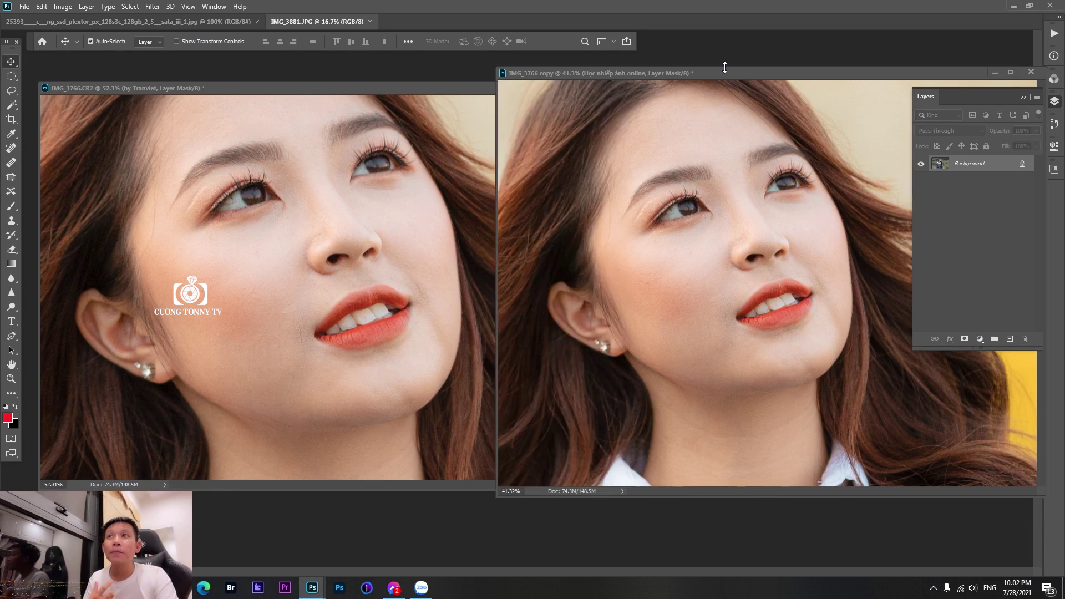
{"action": "left_click", "coordinate": [417, 89]}
{"action": "left_click_drag", "start_coordinate": [419, 83], "coordinate": [413, 51]}
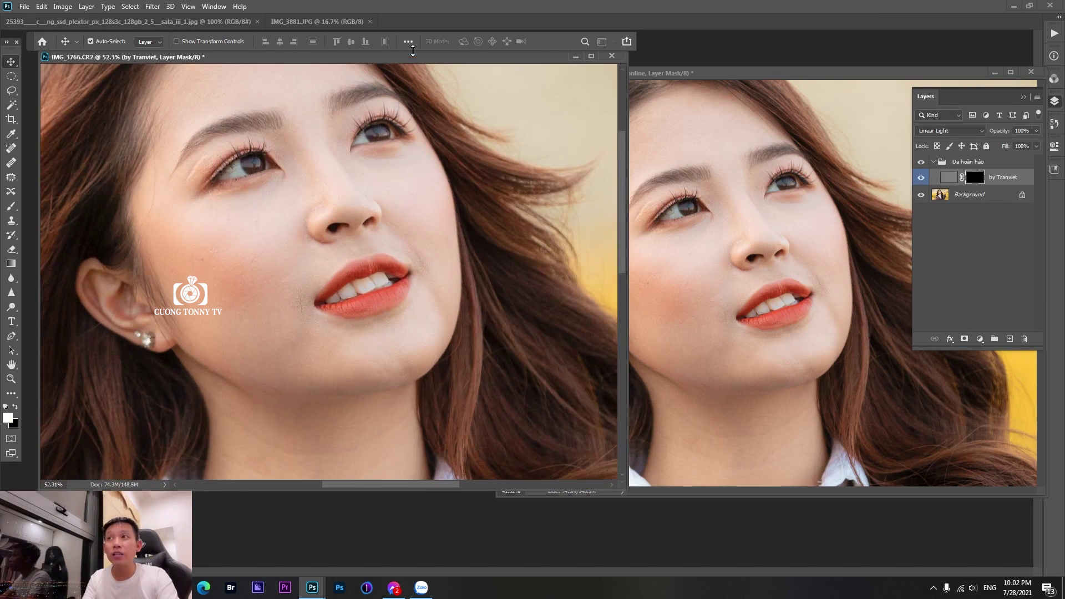
{"action": "left_click_drag", "start_coordinate": [271, 212], "coordinate": [297, 245]}
Switch to IMG_3766 copy and set up the Brush tool at about 117 px with 15% flow
{"action": "left_click", "coordinate": [800, 210]}
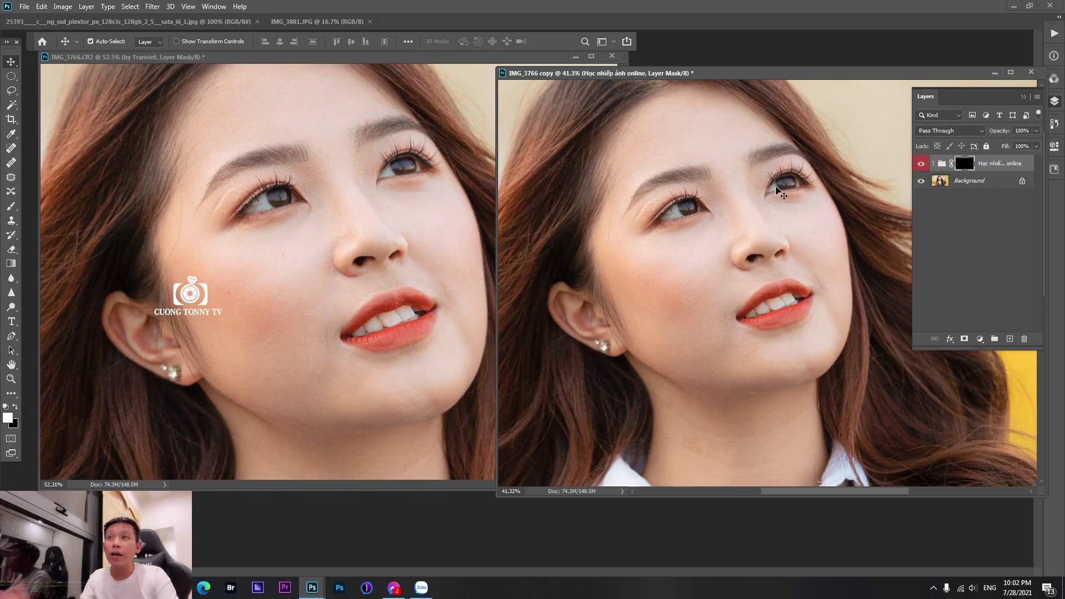
{"action": "key", "text": "b"}
{"action": "scroll", "coordinate": [628, 193], "scroll_direction": "up", "scroll_amount": 3}
{"action": "scroll", "coordinate": [629, 192], "scroll_direction": "up", "scroll_amount": 5}
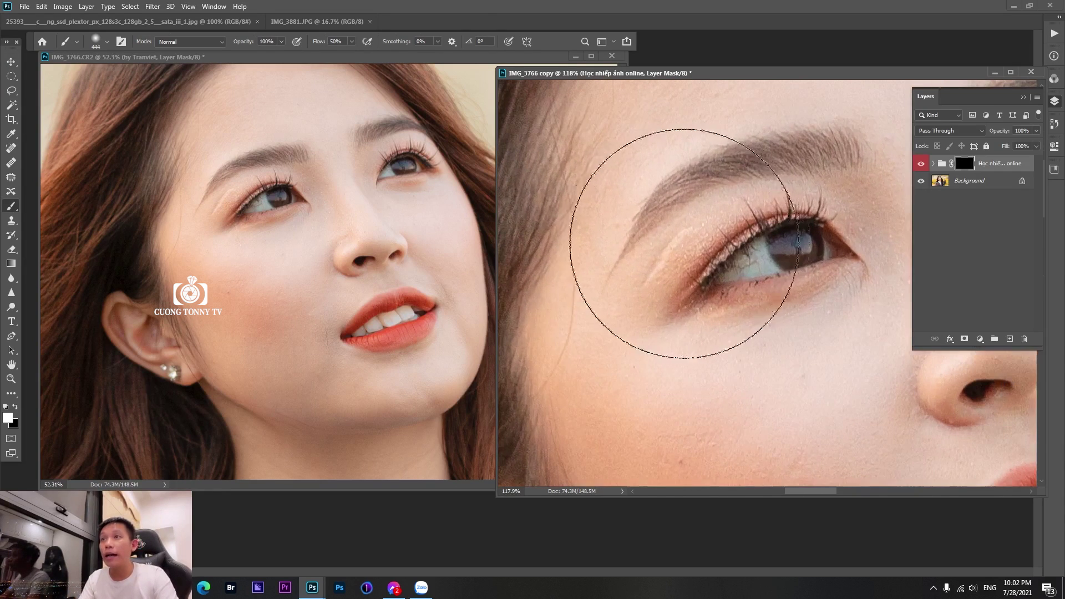
{"action": "mouse_move", "coordinate": [712, 243]}
{"action": "left_mouse_down"}
{"action": "mouse_move", "coordinate": [672, 210]}
{"action": "mouse_move", "coordinate": [661, 217]}
{"action": "left_mouse_up"}
{"action": "scroll", "coordinate": [671, 209], "scroll_direction": "down", "scroll_amount": 1}
{"action": "scroll", "coordinate": [663, 240], "scroll_direction": "down", "scroll_amount": 3}
{"action": "scroll", "coordinate": [663, 241], "scroll_direction": "down", "scroll_amount": 1}
{"action": "mouse_move", "coordinate": [696, 324]}
{"action": "left_mouse_down"}
{"action": "mouse_move", "coordinate": [710, 325]}
{"action": "mouse_move", "coordinate": [671, 318]}
{"action": "left_mouse_up"}
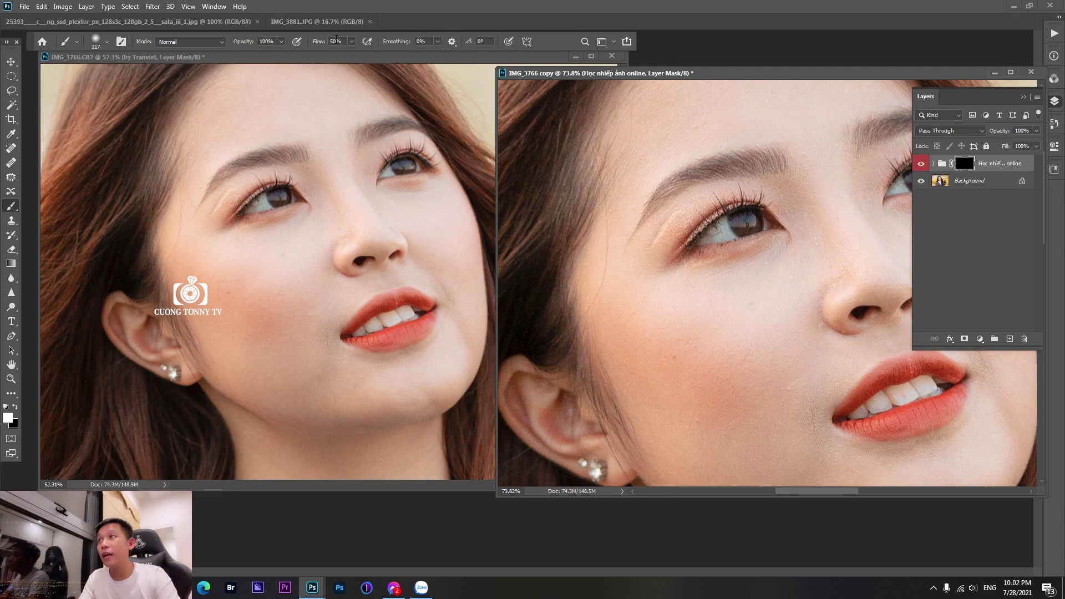
{"action": "type", "text": "15"}
{"action": "key", "text": "Return"}
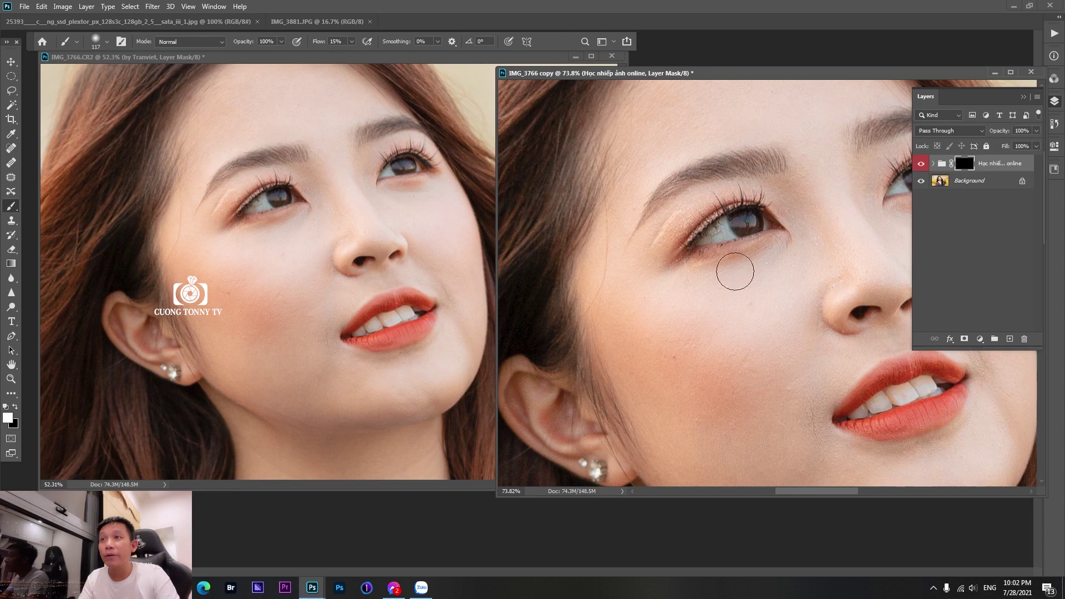
Paint white on the Học nhiếp ảnh online layer mask over the cheek below the eye nearest the ear
{"action": "mouse_move", "coordinate": [800, 240]}
{"action": "left_mouse_down"}
{"action": "mouse_move", "coordinate": [735, 309]}
{"action": "mouse_move", "coordinate": [668, 342]}
{"action": "mouse_move", "coordinate": [713, 352]}
{"action": "left_mouse_up"}
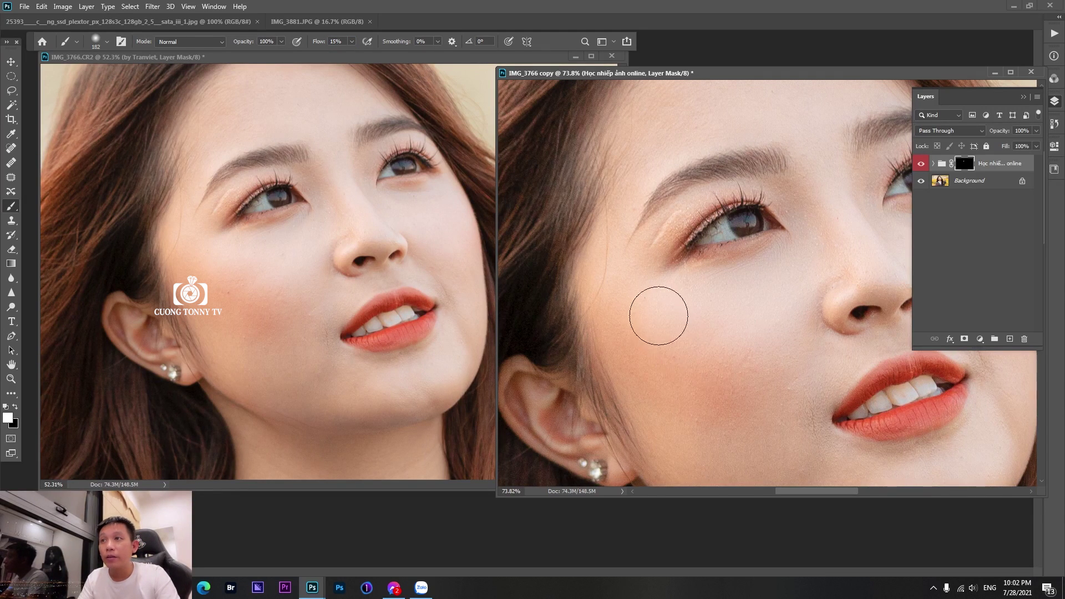
{"action": "mouse_move", "coordinate": [659, 316]}
{"action": "left_mouse_down"}
{"action": "mouse_move", "coordinate": [739, 339]}
{"action": "mouse_move", "coordinate": [597, 252]}
{"action": "left_mouse_up"}
{"action": "left_click_drag", "start_coordinate": [625, 245], "coordinate": [617, 244]}
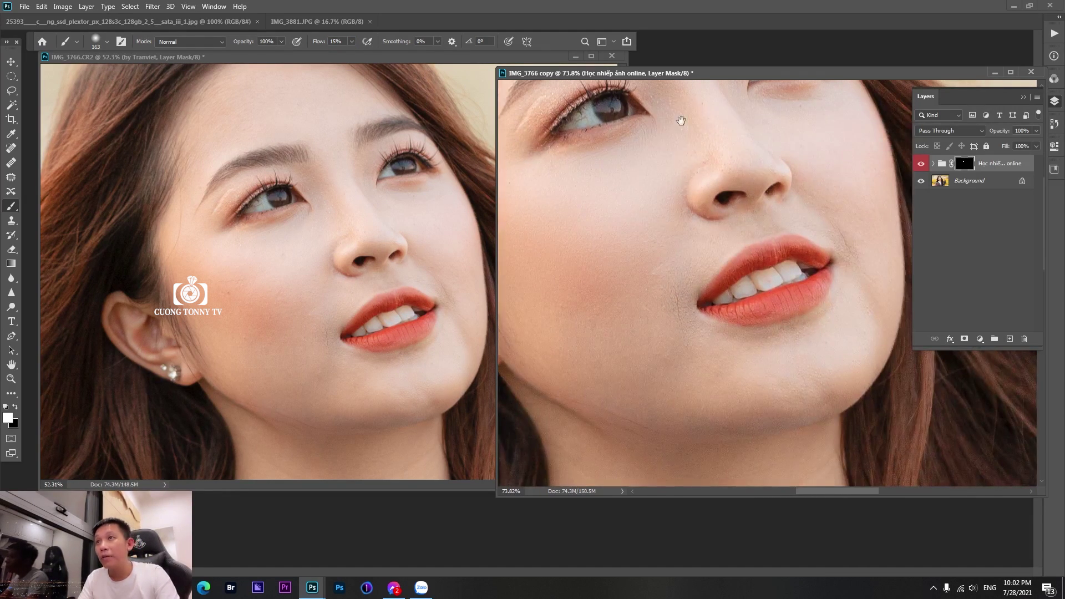
Reveal the smoothing on the forehead, hide the panels, and paint between the eyebrows with a brush of about 90 px
{"action": "mouse_move", "coordinate": [680, 121]}
{"action": "left_mouse_down"}
{"action": "mouse_move", "coordinate": [697, 203]}
{"action": "mouse_move", "coordinate": [707, 171]}
{"action": "mouse_move", "coordinate": [709, 277]}
{"action": "left_mouse_up"}
{"action": "left_click_drag", "start_coordinate": [699, 148], "coordinate": [741, 206]}
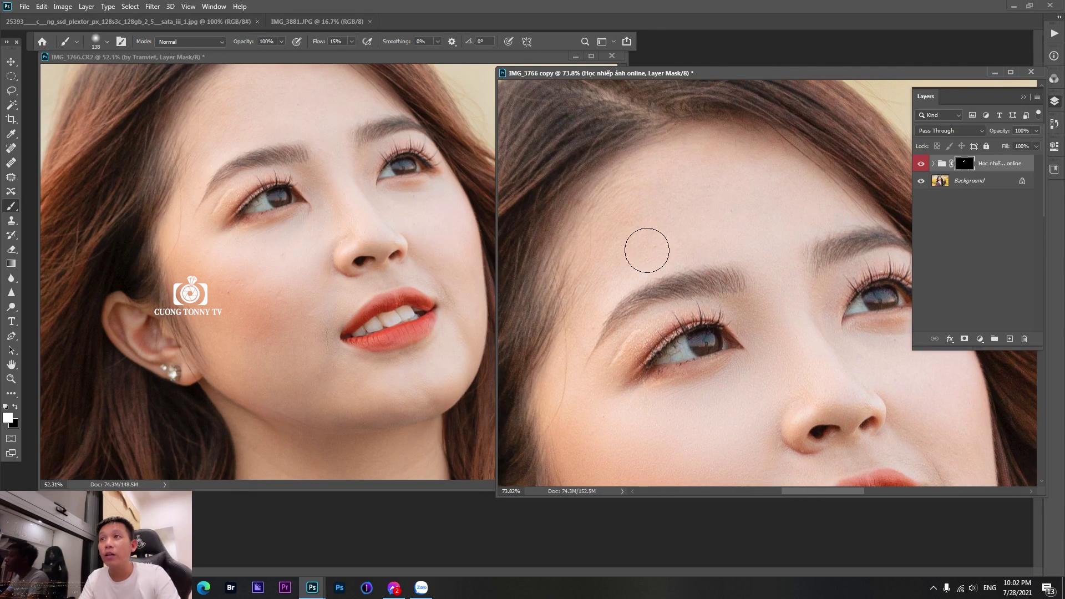
{"action": "key", "text": "Tab"}
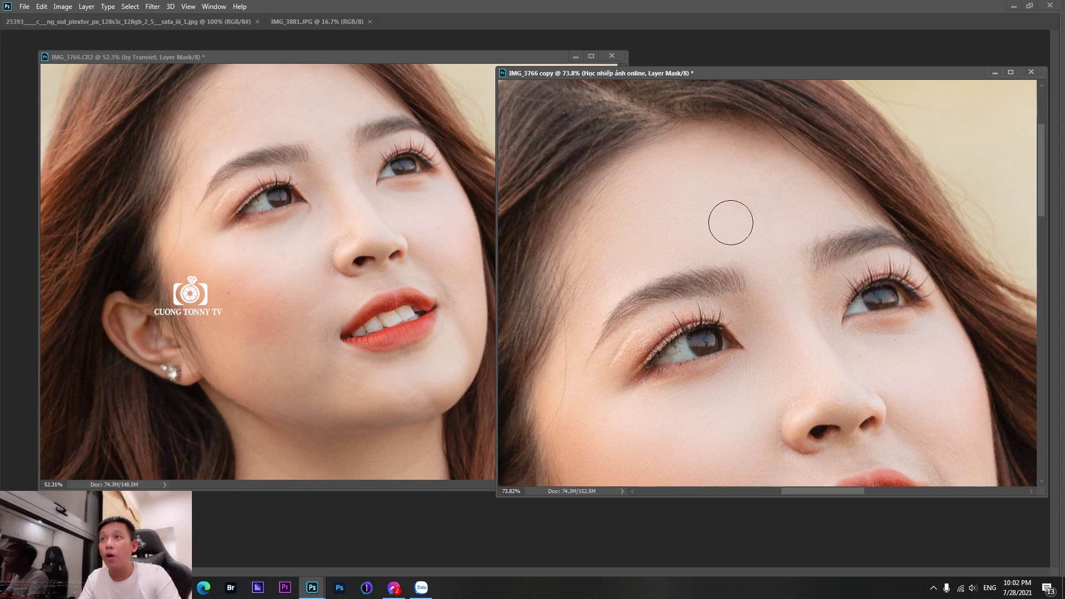
{"action": "left_click_drag", "start_coordinate": [775, 277], "coordinate": [815, 288]}
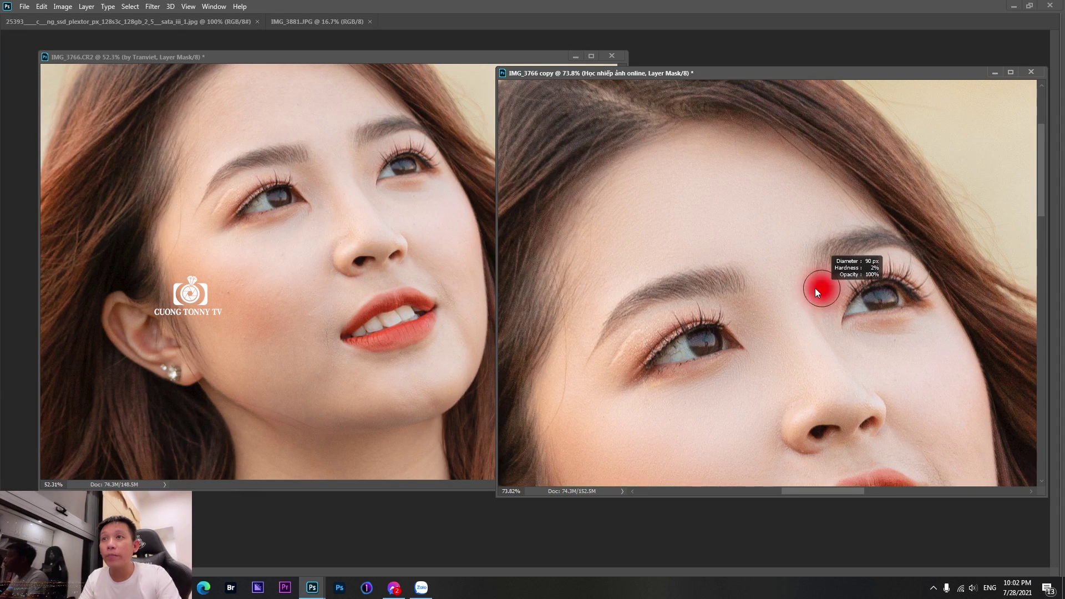
{"action": "left_click_drag", "start_coordinate": [857, 341], "coordinate": [830, 326]}
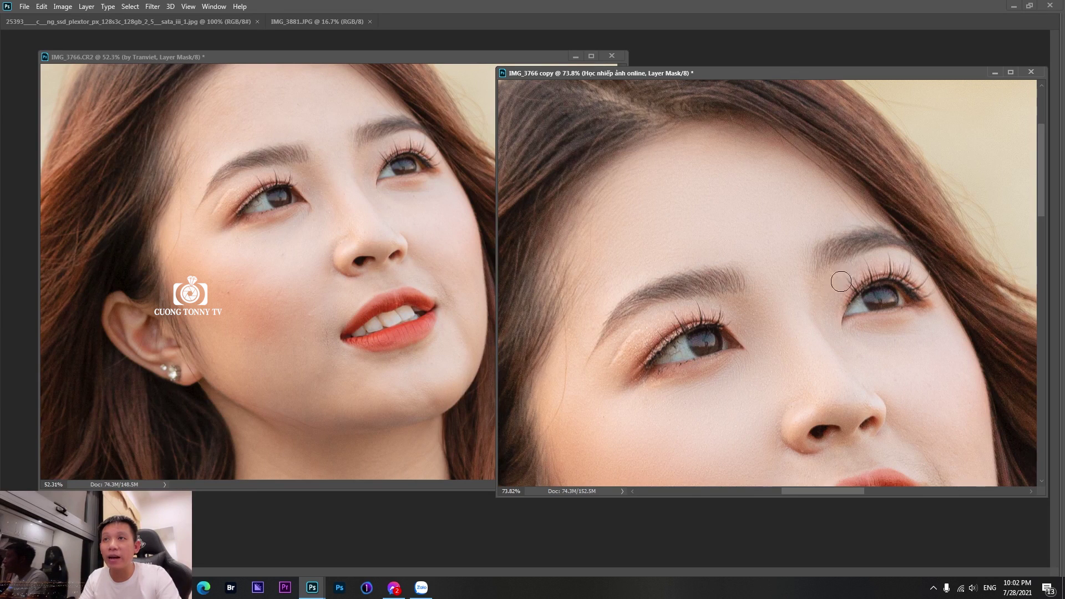
Paint the mask over the far cheek and the nose to reveal the skin smoothing there
{"action": "mouse_move", "coordinate": [908, 331]}
{"action": "left_mouse_down"}
{"action": "mouse_move", "coordinate": [839, 194]}
{"action": "mouse_move", "coordinate": [826, 219]}
{"action": "left_mouse_up"}
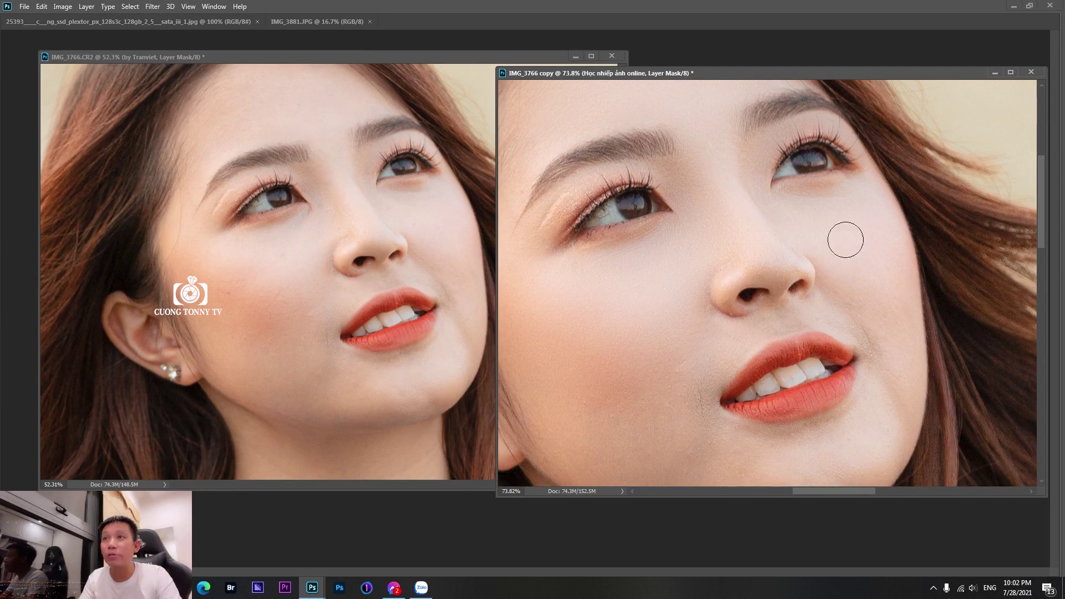
{"action": "left_click_drag", "start_coordinate": [867, 278], "coordinate": [844, 235]}
{"action": "left_click_drag", "start_coordinate": [837, 244], "coordinate": [823, 238]}
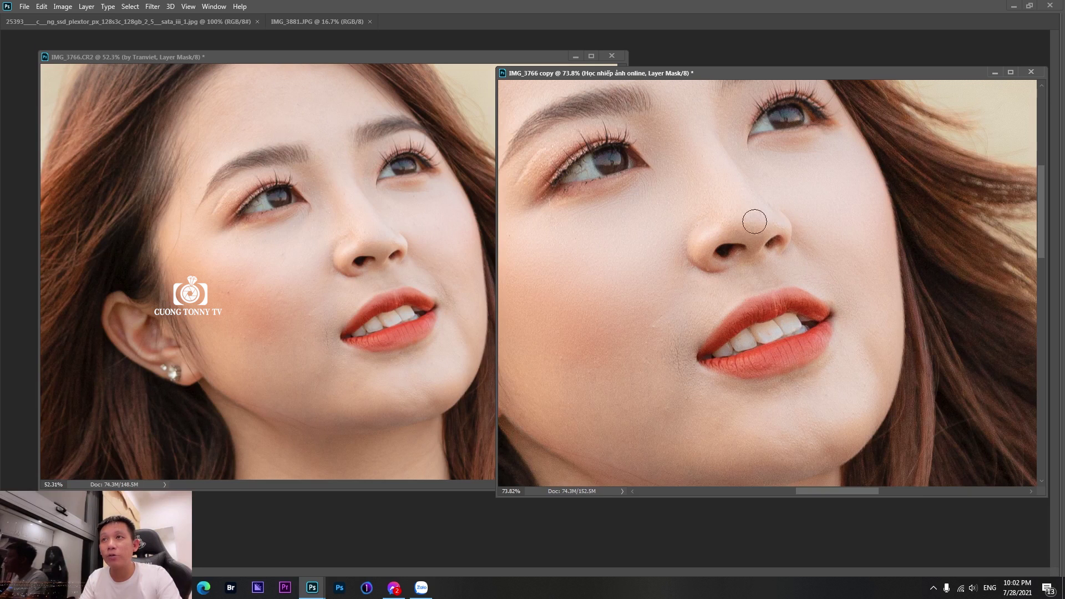
{"action": "left_click_drag", "start_coordinate": [730, 224], "coordinate": [746, 234]}
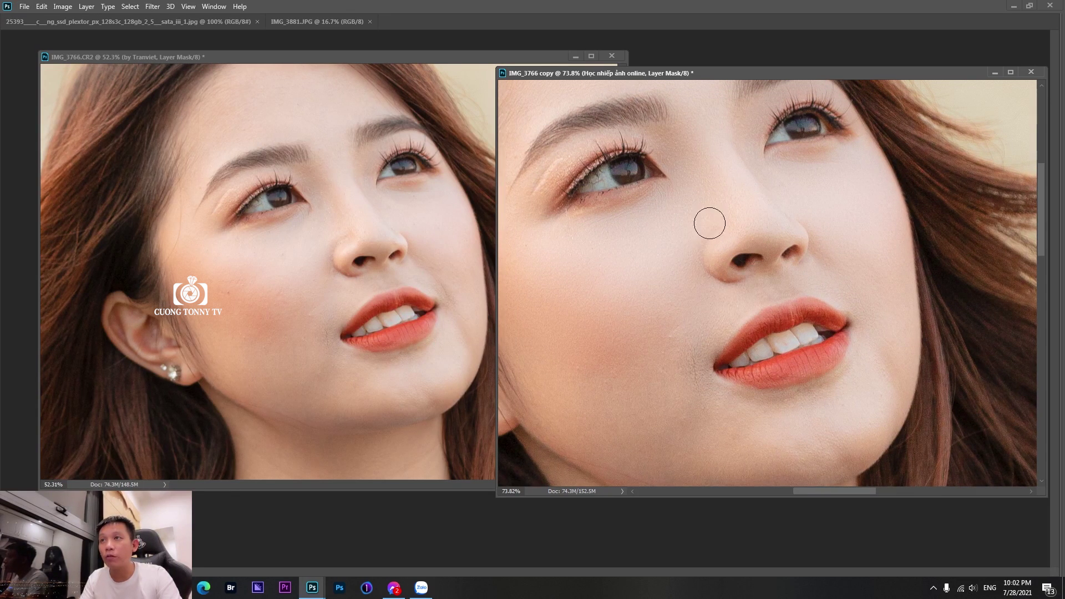
Brush the smoothing into the cheek on the ear side and along the jawline beside the earring
{"action": "left_click_drag", "start_coordinate": [706, 317], "coordinate": [799, 272]}
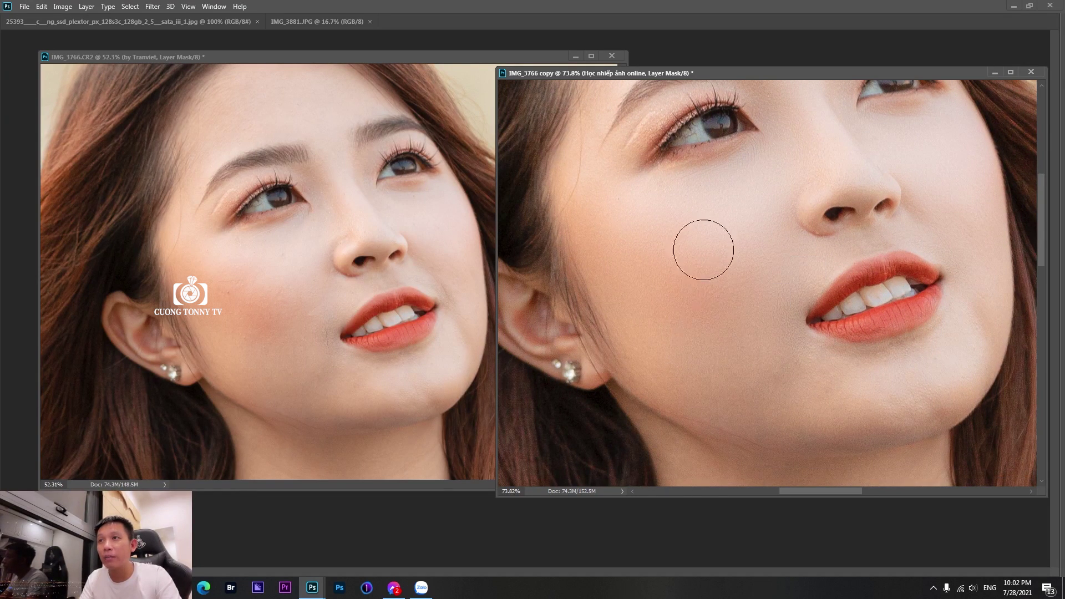
{"action": "left_click_drag", "start_coordinate": [660, 318], "coordinate": [633, 280]}
{"action": "left_click_drag", "start_coordinate": [638, 279], "coordinate": [639, 284]}
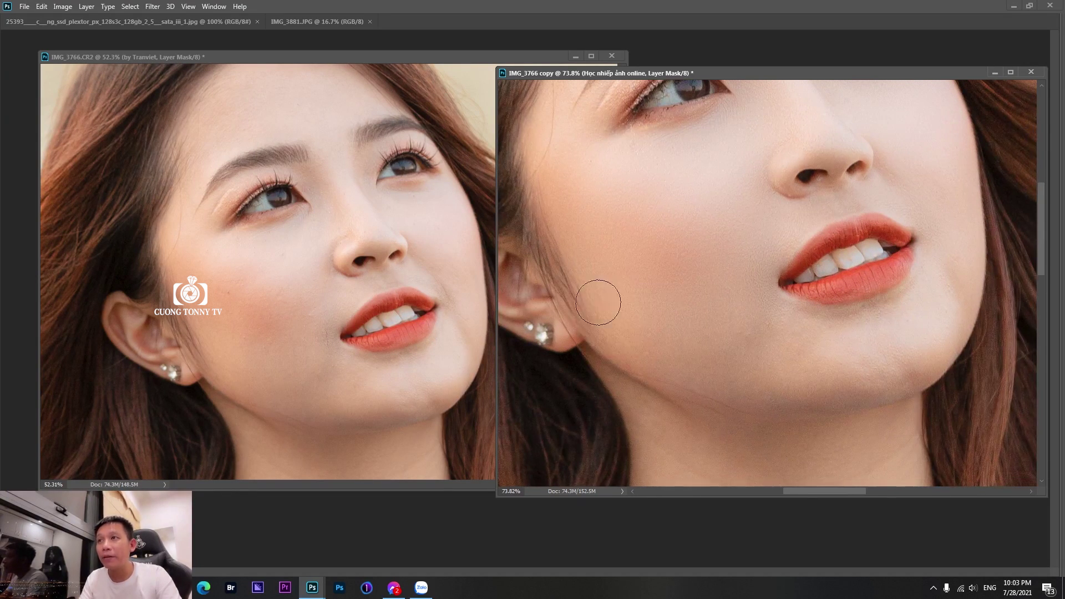
{"action": "left_click_drag", "start_coordinate": [748, 316], "coordinate": [727, 299]}
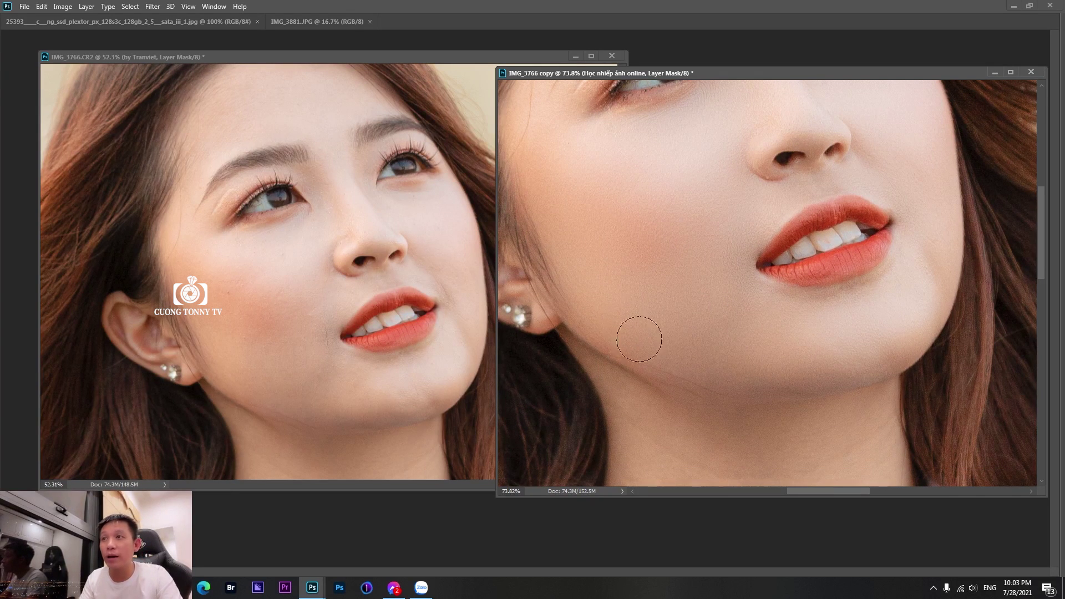
Paint the mask over the chin, the skin around the mouth and the far cheek beside the nose
{"action": "mouse_move", "coordinate": [884, 294]}
{"action": "left_mouse_down"}
{"action": "mouse_move", "coordinate": [797, 348]}
{"action": "mouse_move", "coordinate": [796, 364]}
{"action": "left_mouse_up"}
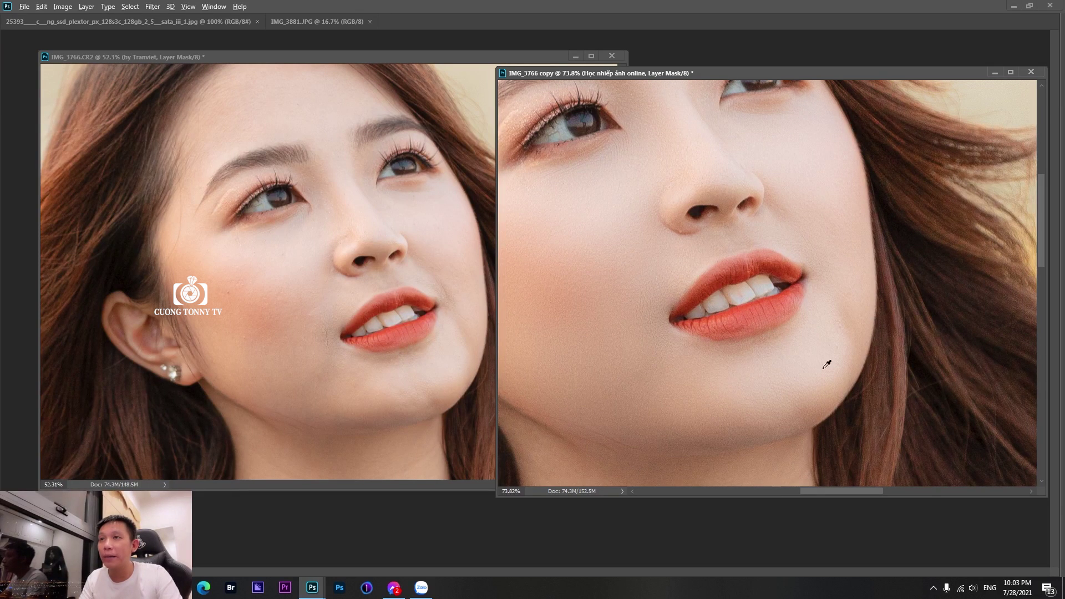
{"action": "mouse_move", "coordinate": [839, 314]}
{"action": "left_mouse_down"}
{"action": "mouse_move", "coordinate": [848, 311]}
{"action": "mouse_move", "coordinate": [821, 347]}
{"action": "left_mouse_up"}
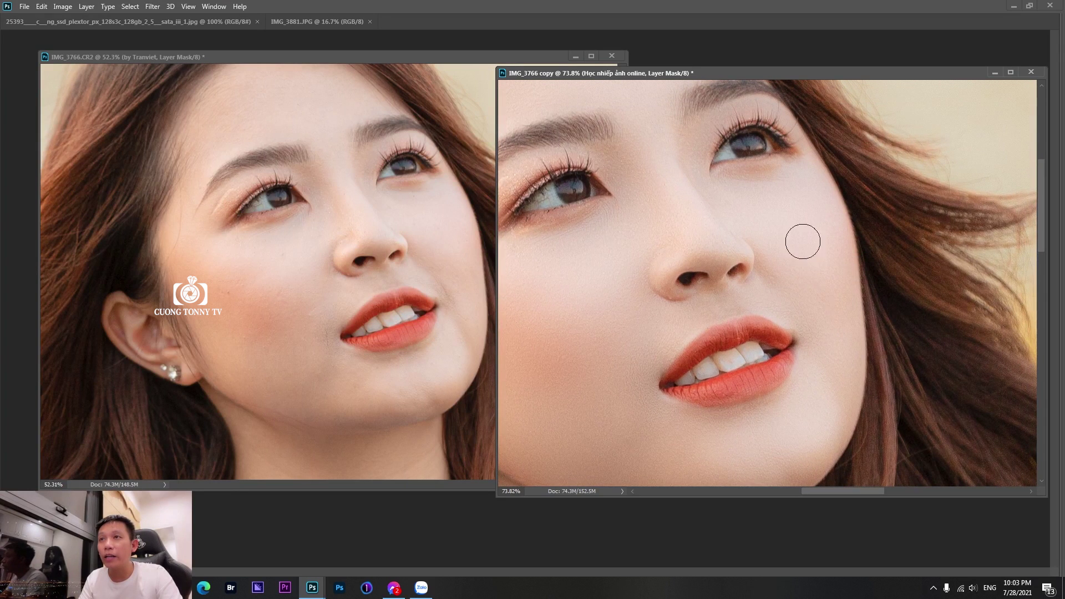
{"action": "left_click_drag", "start_coordinate": [853, 311], "coordinate": [836, 308]}
{"action": "left_click_drag", "start_coordinate": [761, 278], "coordinate": [775, 287]}
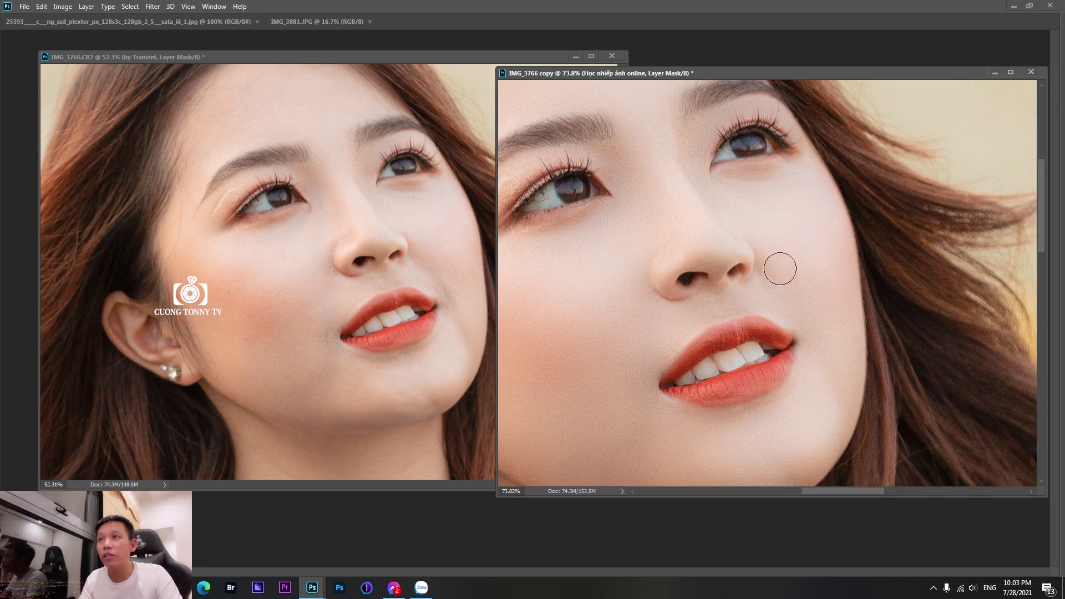
Reveal the smoothing around the eye nearest the ear with a smaller brush, covering the eyelid and outer corner
{"action": "left_click_drag", "start_coordinate": [735, 198], "coordinate": [776, 303]}
{"action": "left_click_drag", "start_coordinate": [665, 287], "coordinate": [782, 255]}
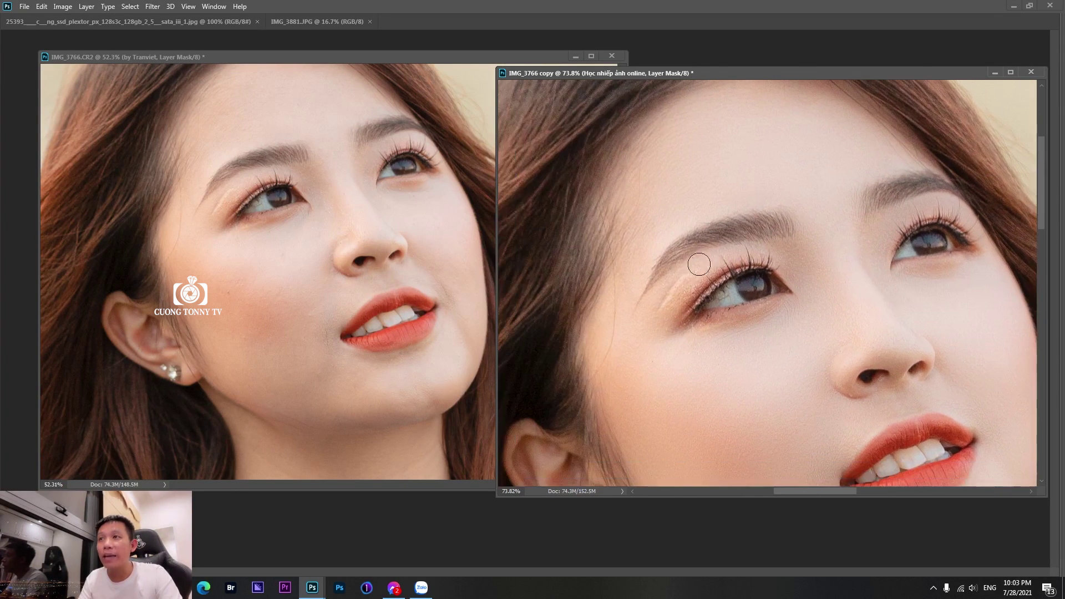
{"action": "scroll", "coordinate": [647, 315], "scroll_direction": "up", "scroll_amount": 2}
{"action": "right_click", "coordinate": [647, 331], "text": "alt"}
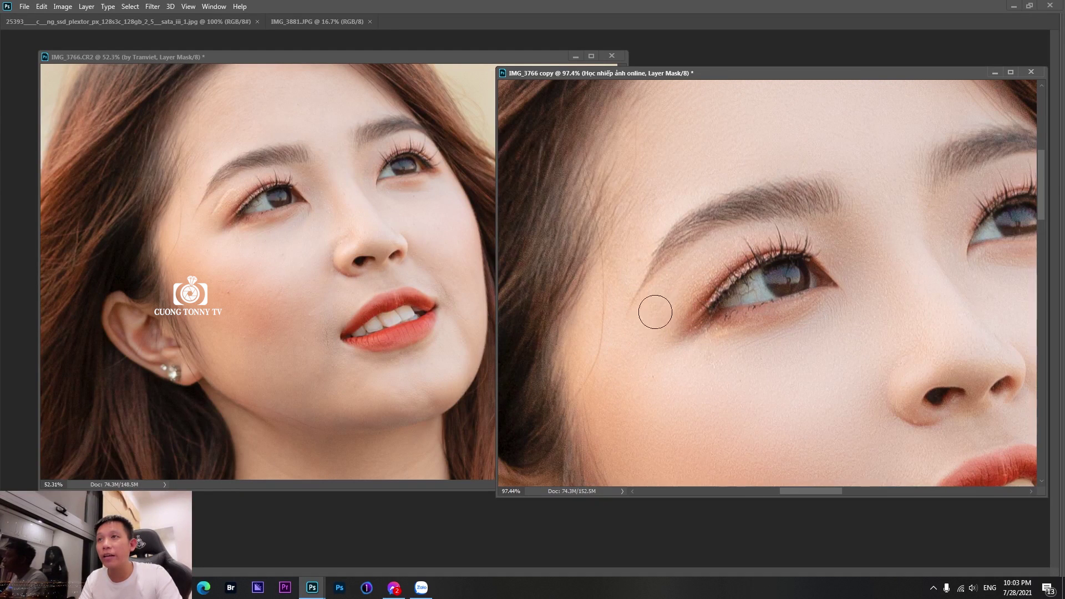
{"action": "right_click", "coordinate": [721, 255], "text": "alt"}
{"action": "right_click", "coordinate": [830, 239], "text": "alt"}
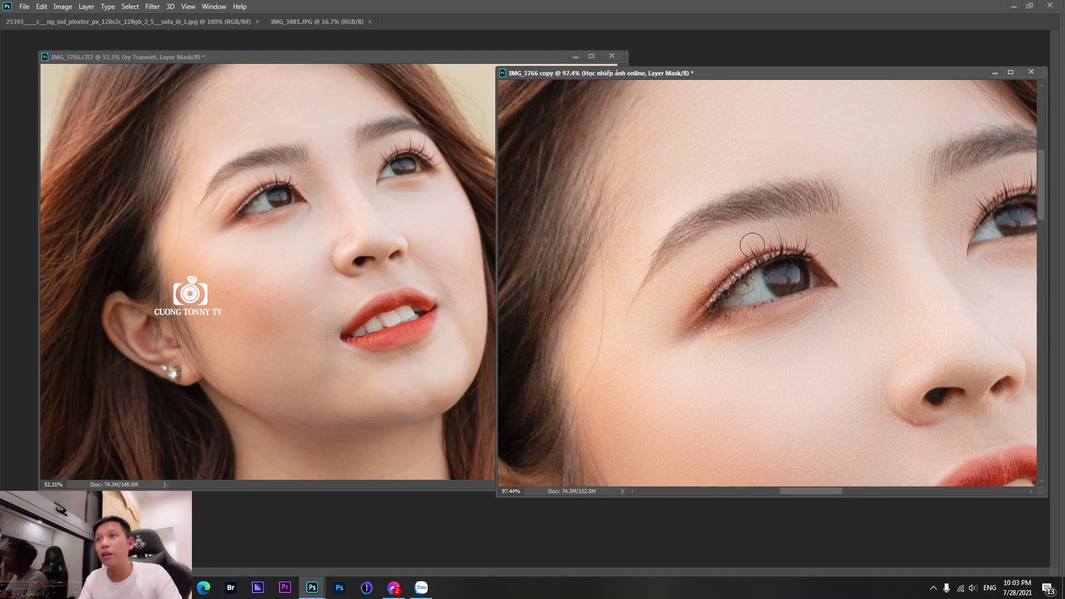
{"action": "left_click", "coordinate": [686, 323]}
{"action": "right_click", "coordinate": [685, 348], "text": "alt"}
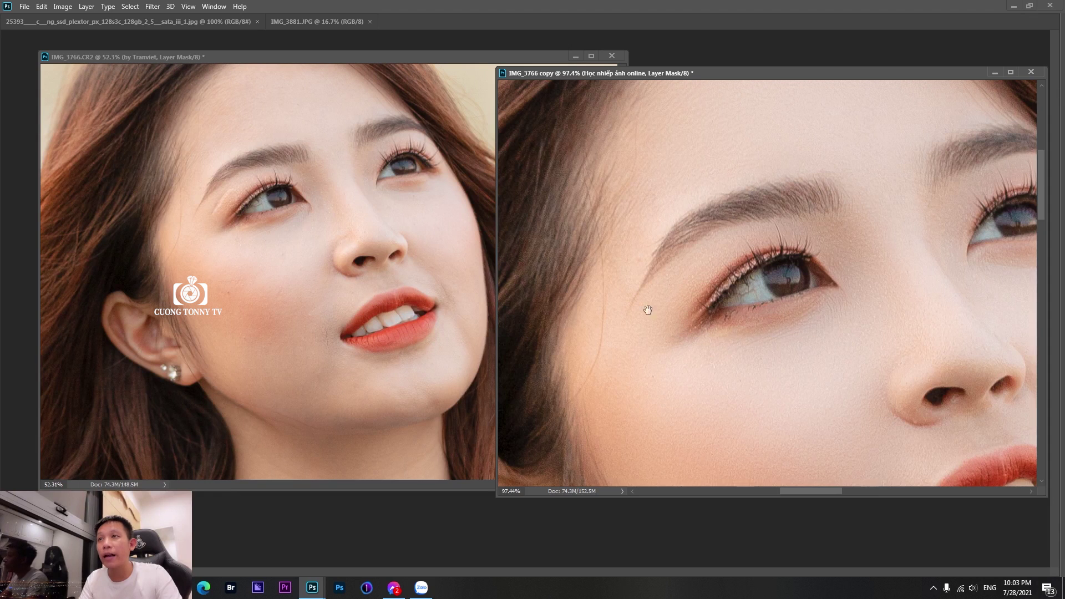
Paint the mask over the temple and the forehead along the hairline, adjusting the brush size to each area
{"action": "left_click_drag", "start_coordinate": [647, 310], "coordinate": [701, 243]}
{"action": "right_click", "coordinate": [673, 328], "text": "alt"}
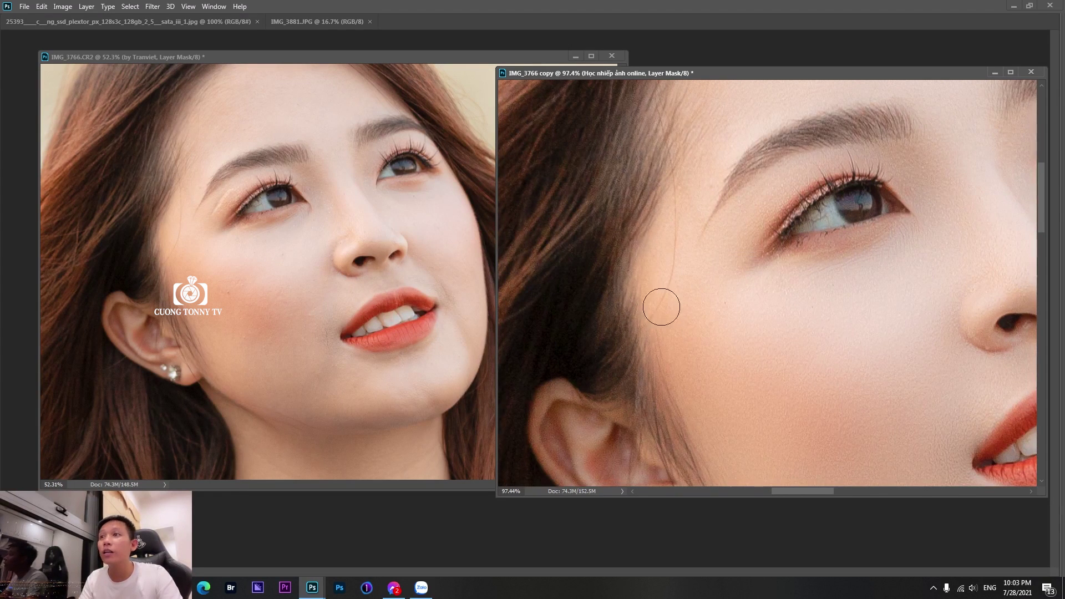
{"action": "left_click_drag", "start_coordinate": [690, 193], "coordinate": [652, 309]}
{"action": "right_click", "coordinate": [648, 328], "text": "alt"}
{"action": "left_click_drag", "start_coordinate": [723, 190], "coordinate": [634, 259]}
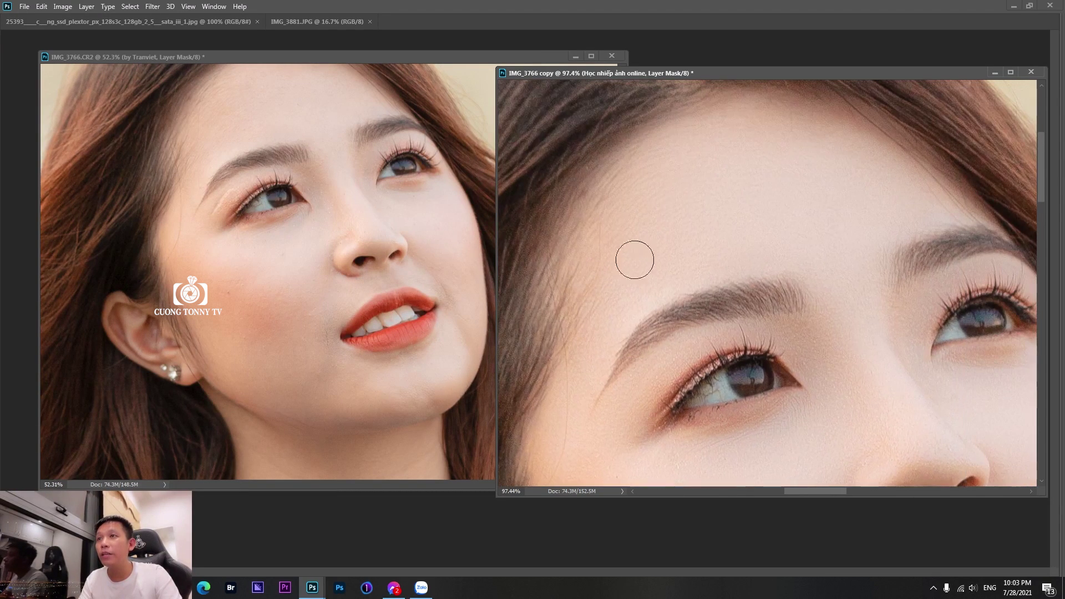
{"action": "right_click", "coordinate": [635, 260], "text": "alt"}
{"action": "left_click_drag", "start_coordinate": [633, 196], "coordinate": [637, 221]}
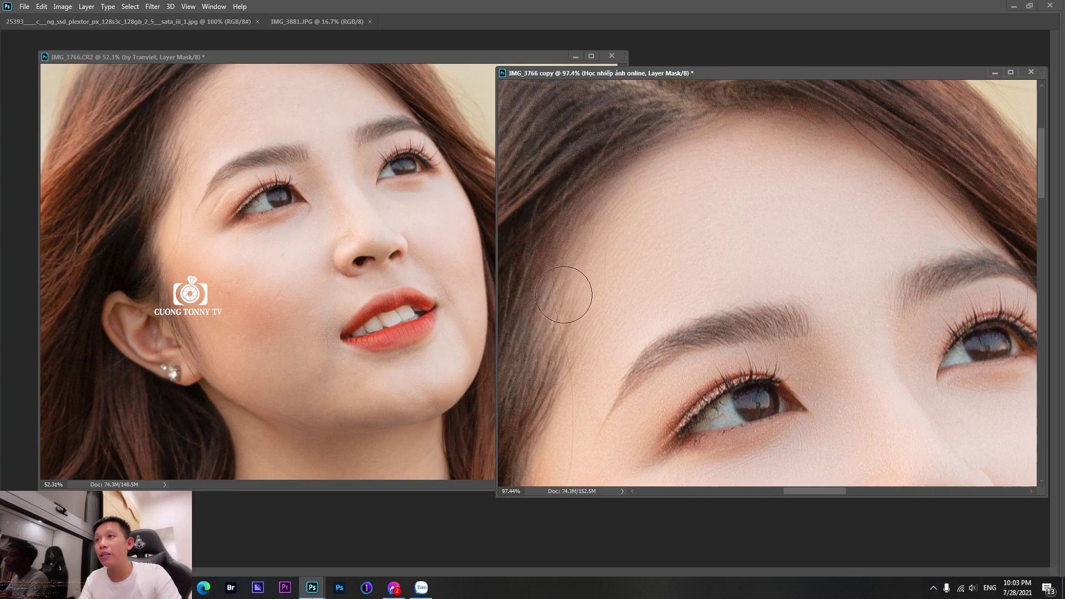
{"action": "left_click_drag", "start_coordinate": [623, 261], "coordinate": [608, 281]}
Brush the skin smoothing into the neck, from under the jaw down to the shirt collar
{"action": "scroll", "coordinate": [807, 216], "scroll_direction": "down", "scroll_amount": 3}
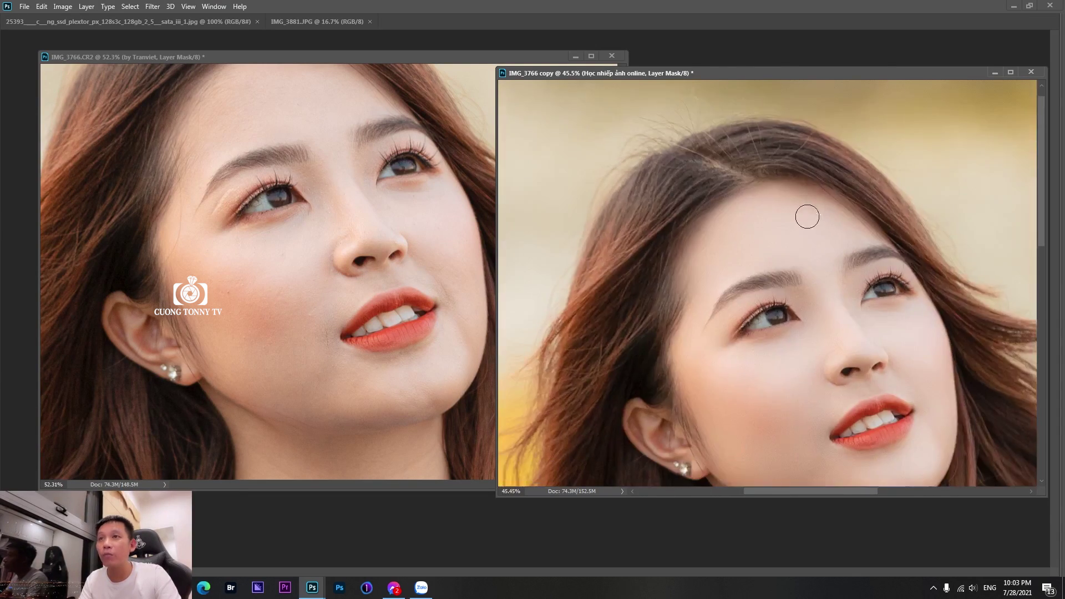
{"action": "scroll", "coordinate": [808, 217], "scroll_direction": "down", "scroll_amount": 2}
{"action": "left_click_drag", "start_coordinate": [825, 361], "coordinate": [803, 150]}
{"action": "right_click", "coordinate": [783, 225], "text": "alt"}
{"action": "scroll", "coordinate": [785, 189], "scroll_direction": "up", "scroll_amount": 3}
{"action": "left_click_drag", "start_coordinate": [757, 223], "coordinate": [714, 234]}
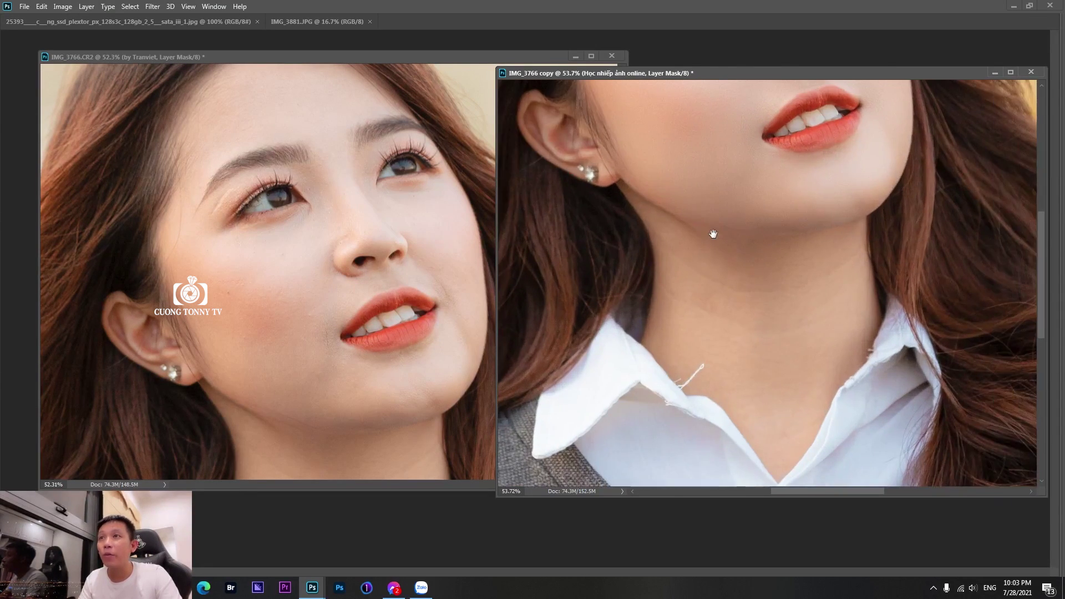
{"action": "right_click", "coordinate": [712, 260], "text": "alt"}
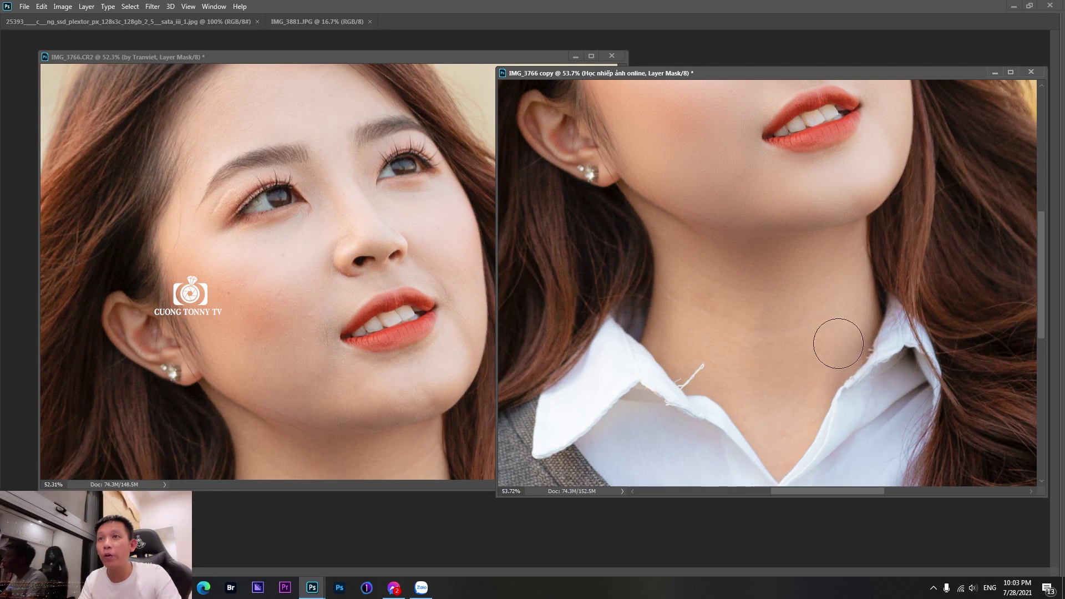
{"action": "left_click_drag", "start_coordinate": [768, 382], "coordinate": [727, 295]}
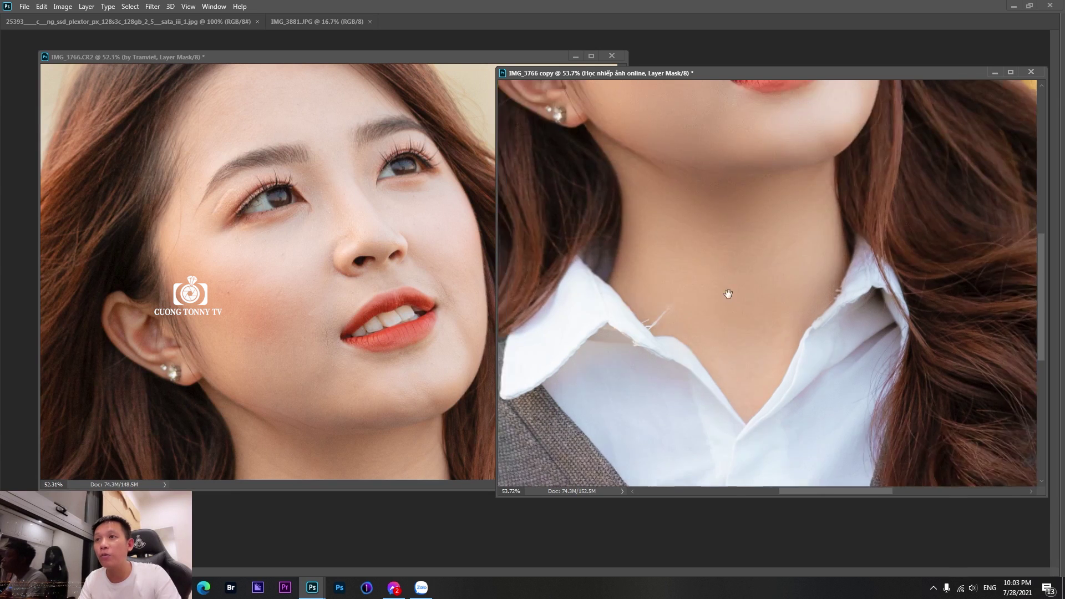
{"action": "left_click_drag", "start_coordinate": [746, 377], "coordinate": [788, 329]}
{"action": "mouse_move", "coordinate": [759, 244]}
{"action": "left_mouse_down"}
{"action": "mouse_move", "coordinate": [756, 300]}
{"action": "mouse_move", "coordinate": [777, 391]}
{"action": "left_mouse_up"}
{"action": "right_click", "coordinate": [649, 300], "text": "alt"}
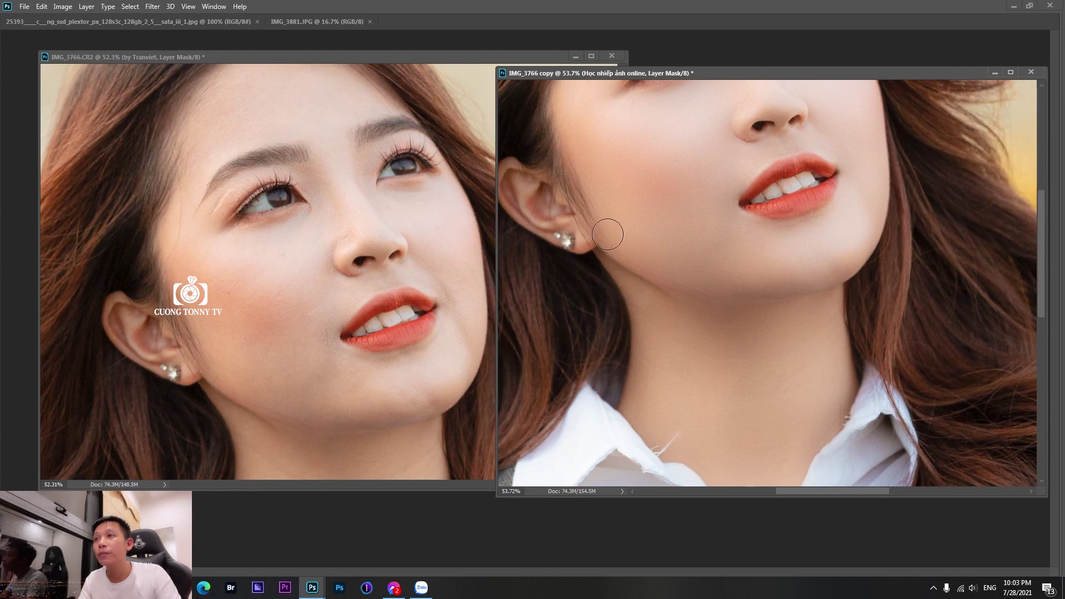
Switch to the IMG_3766.CR2 document and paint its smoothing mask over the near cheek and the skin beside the mouth
{"action": "key", "text": "ctrl+Tab"}
{"action": "left_click_drag", "start_coordinate": [564, 257], "coordinate": [550, 257]}
{"action": "left_click_drag", "start_coordinate": [381, 255], "coordinate": [368, 255]}
{"action": "left_click_drag", "start_coordinate": [368, 256], "coordinate": [483, 290]}
{"action": "right_click", "coordinate": [356, 304], "text": "alt"}
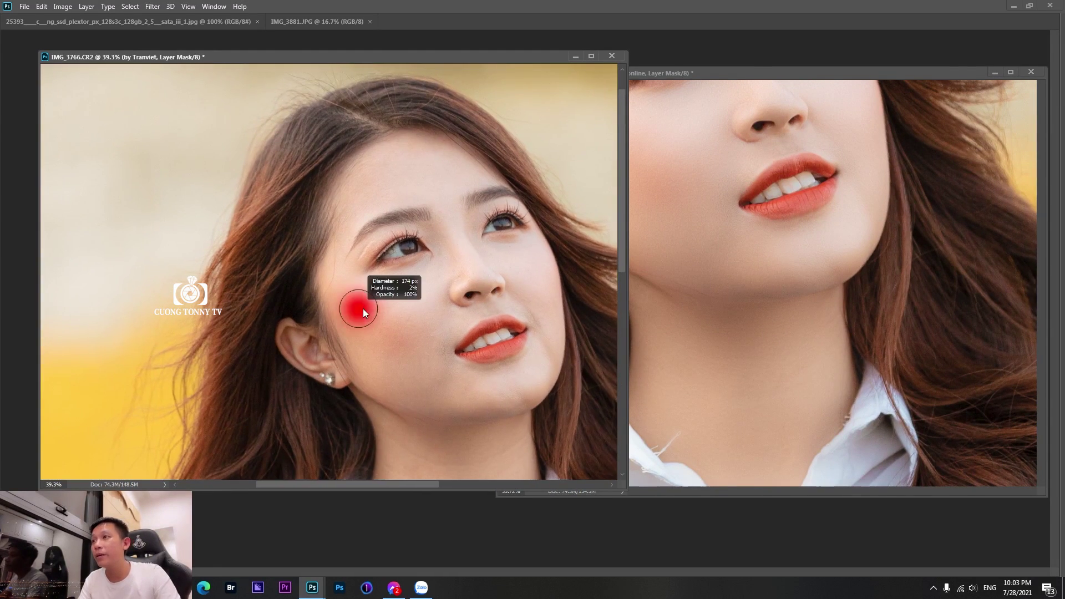
{"action": "scroll", "coordinate": [356, 302], "scroll_direction": "up", "scroll_amount": 3}
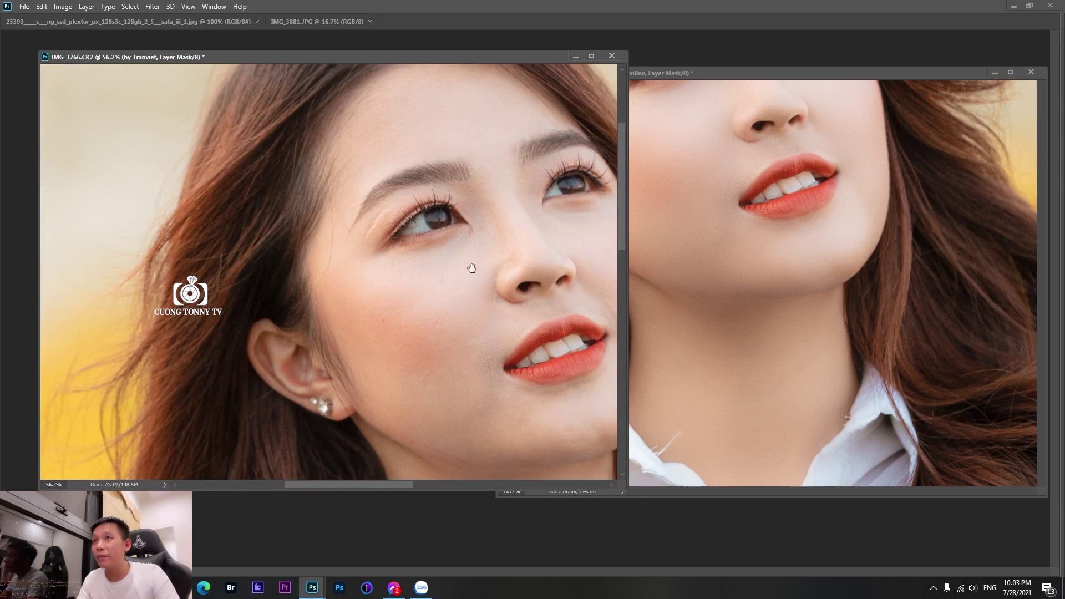
{"action": "left_click_drag", "start_coordinate": [471, 269], "coordinate": [515, 255]}
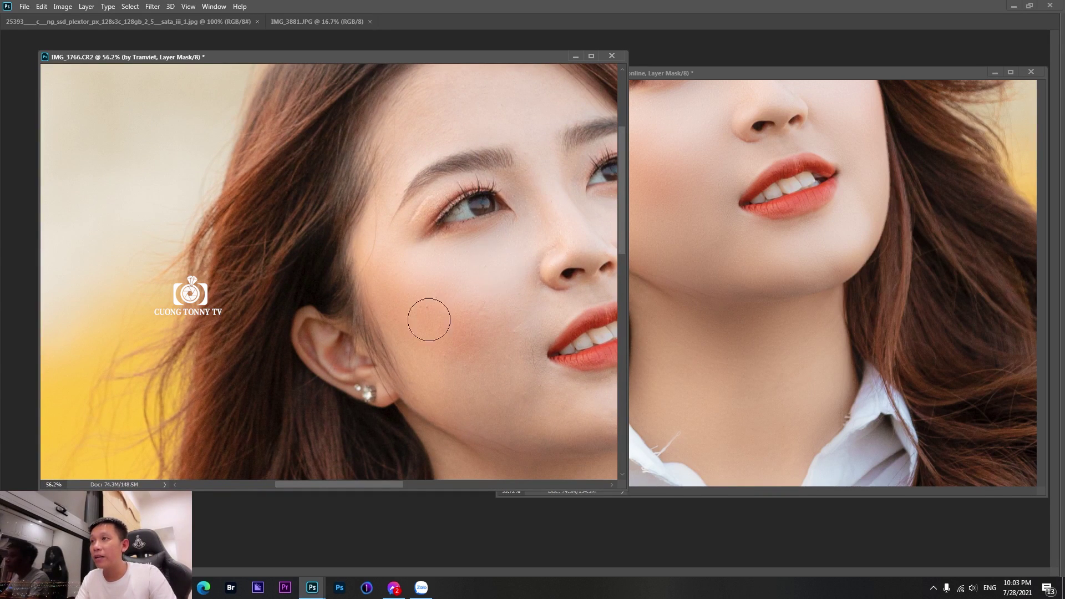
{"action": "mouse_move", "coordinate": [502, 288]}
{"action": "left_mouse_down"}
{"action": "mouse_move", "coordinate": [410, 293]}
{"action": "mouse_move", "coordinate": [407, 307]}
{"action": "mouse_move", "coordinate": [377, 276]}
{"action": "left_mouse_up"}
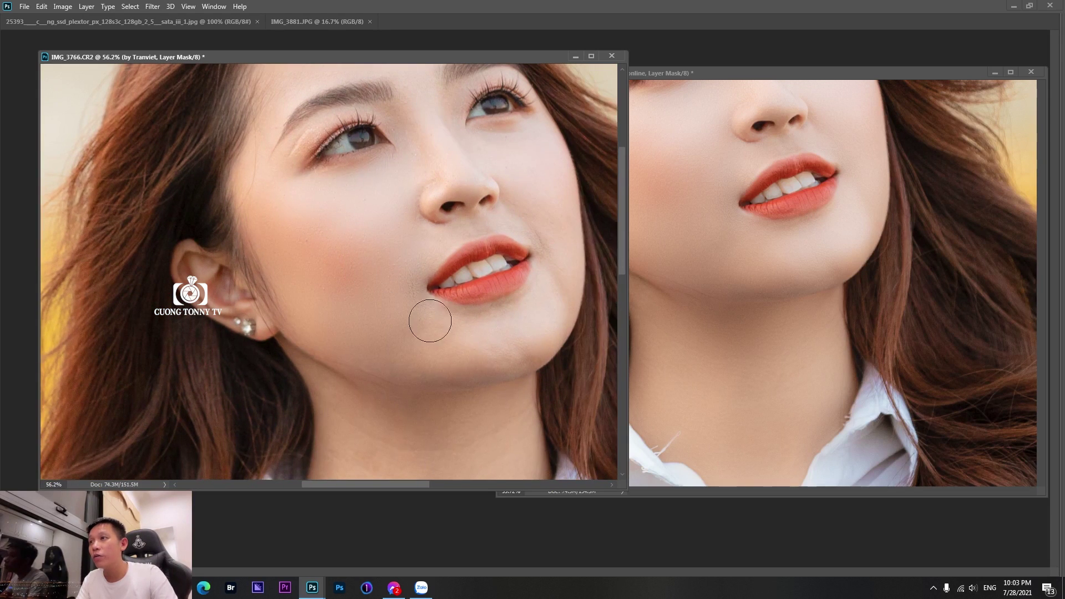
{"action": "left_click_drag", "start_coordinate": [473, 342], "coordinate": [492, 361]}
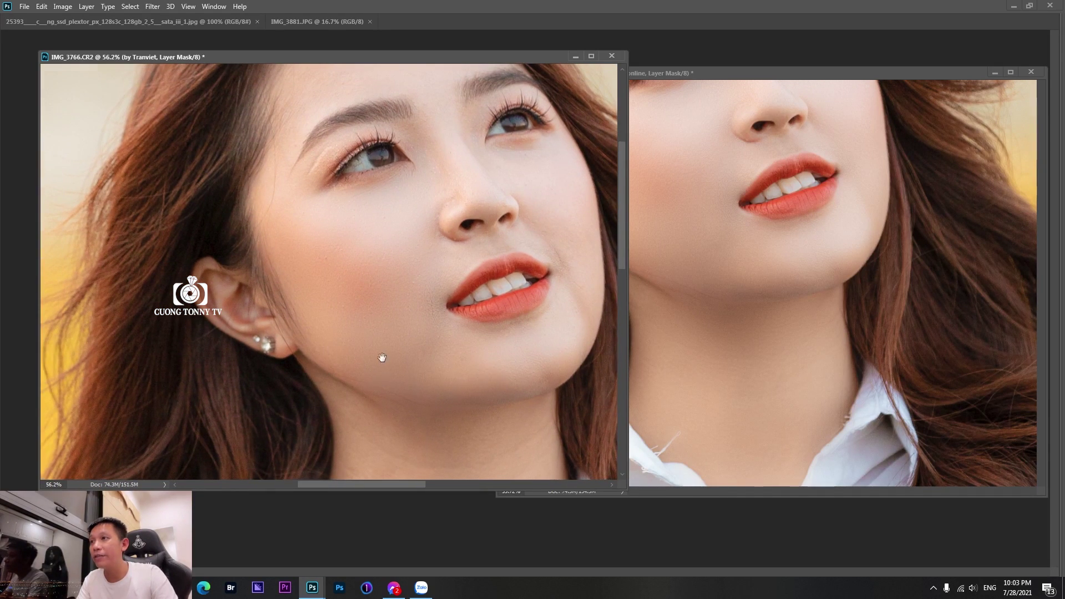
Paint the smoothing mask over the jawline and down the neck to the shirt collar
{"action": "left_click_drag", "start_coordinate": [382, 358], "coordinate": [378, 261]}
{"action": "left_click_drag", "start_coordinate": [401, 360], "coordinate": [395, 319]}
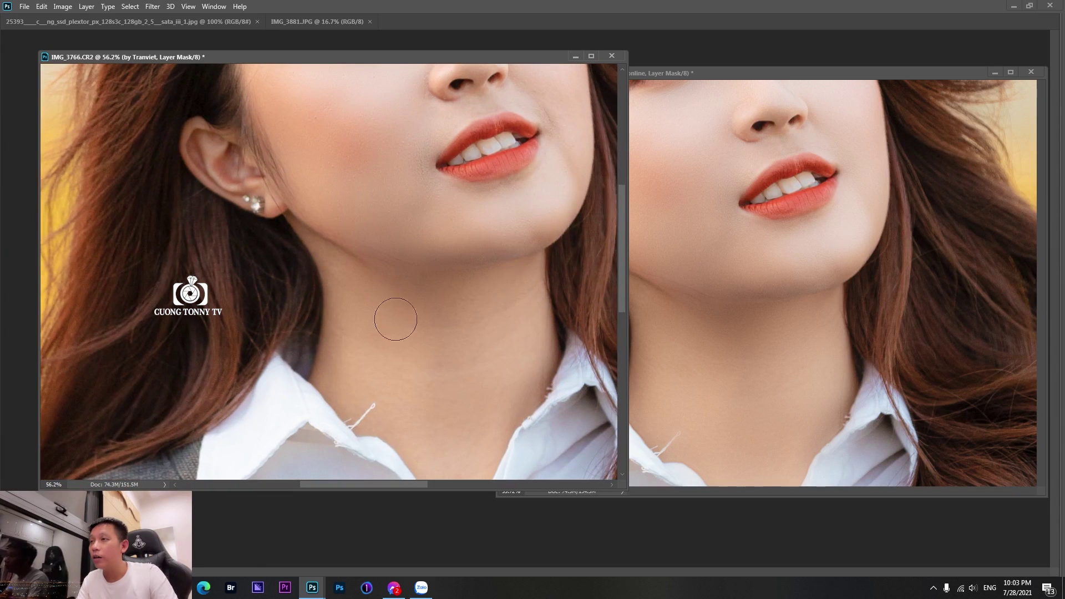
{"action": "left_click_drag", "start_coordinate": [473, 323], "coordinate": [458, 279]}
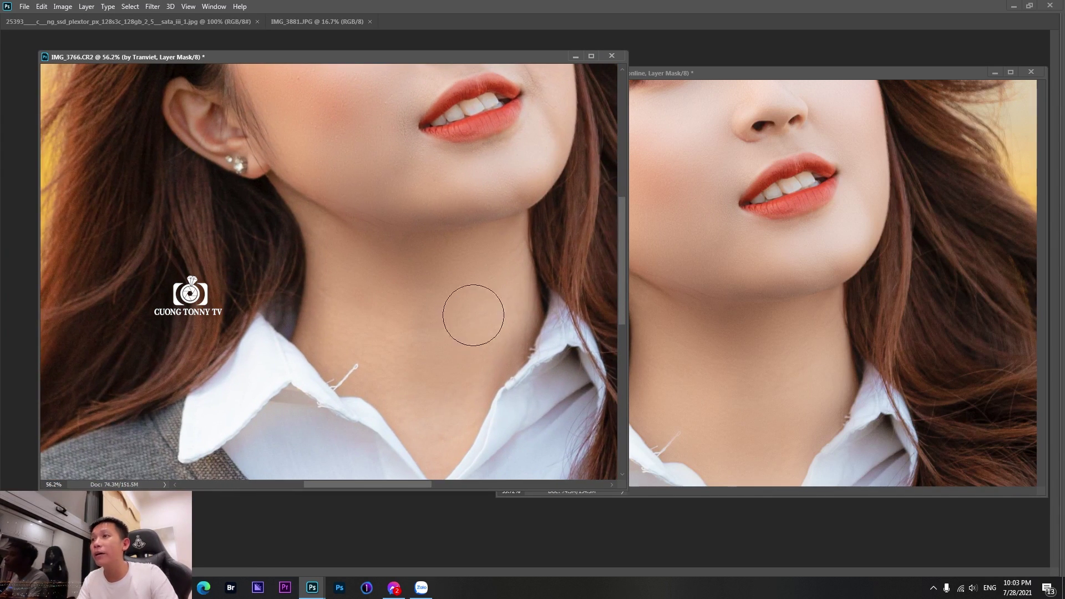
{"action": "left_click_drag", "start_coordinate": [452, 360], "coordinate": [438, 274]}
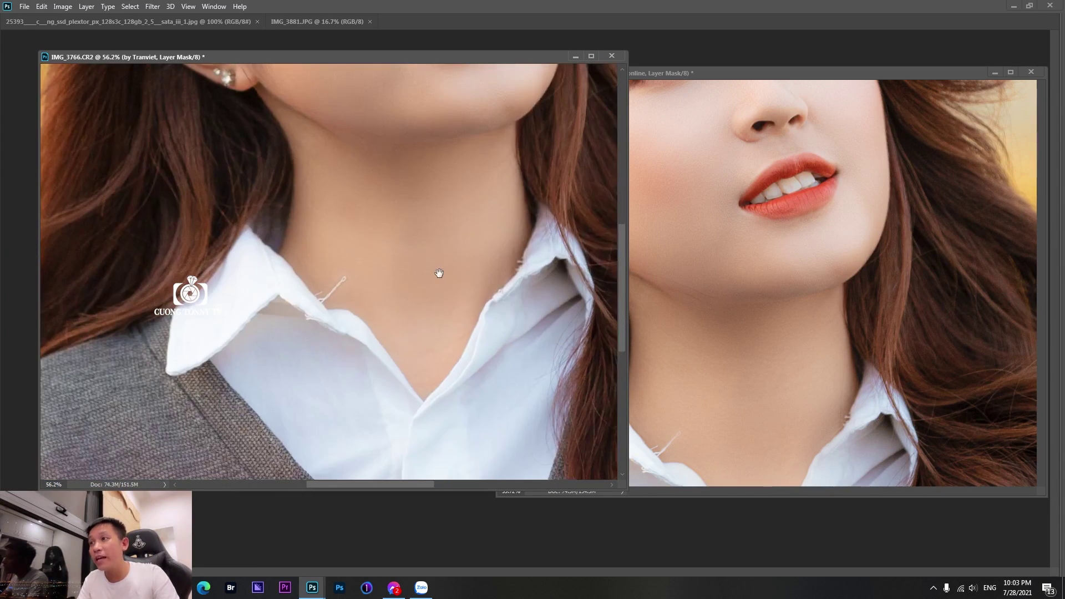
Brush the skin smoothing into the forehead above the eyebrows with a resized soft brush
{"action": "left_click_drag", "start_coordinate": [447, 114], "coordinate": [483, 354]}
{"action": "left_click_drag", "start_coordinate": [443, 254], "coordinate": [429, 252]}
{"action": "right_click", "coordinate": [456, 254], "text": "alt"}
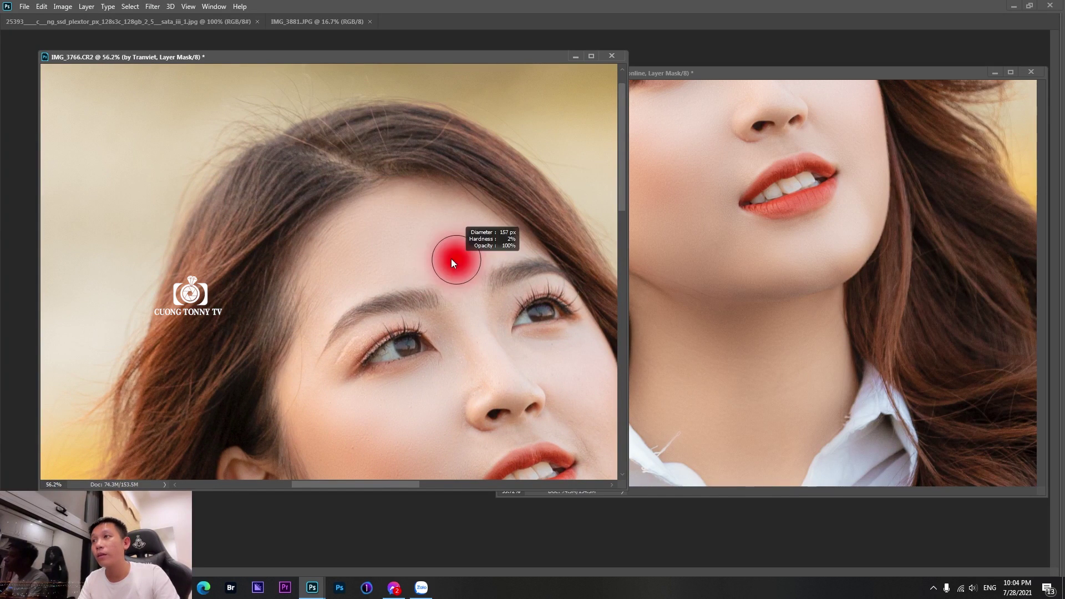
{"action": "left_click_drag", "start_coordinate": [431, 293], "coordinate": [321, 204]}
Reveal the smoothing around the eye nearest the ear with a smaller brush, covering the eyelid, inner corner and under-eye skin
{"action": "right_click", "coordinate": [296, 258], "text": "alt"}
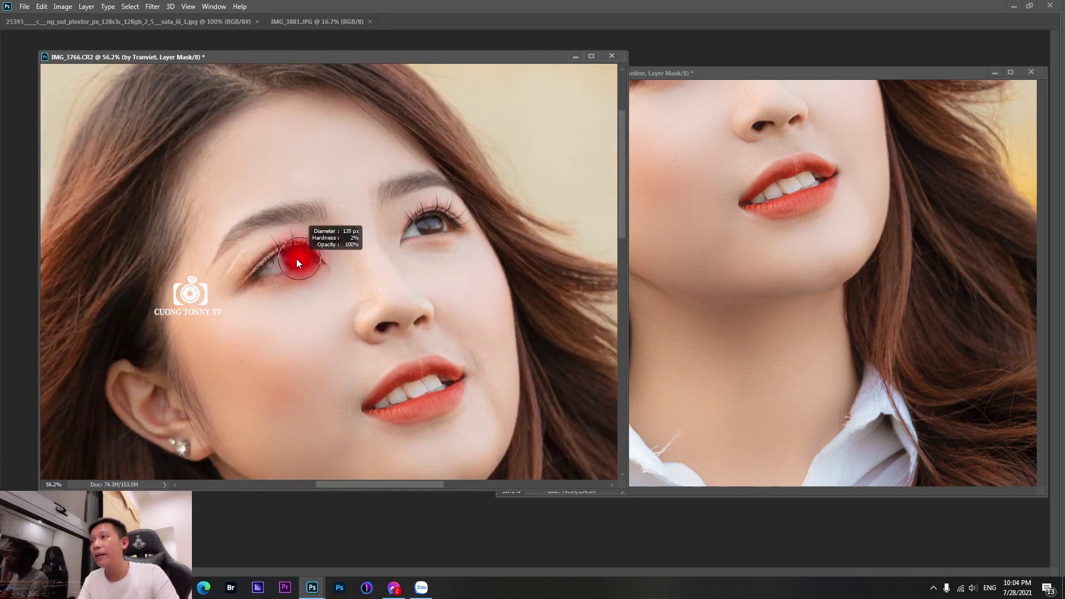
{"action": "scroll", "coordinate": [270, 251], "scroll_direction": "up", "scroll_amount": 3}
{"action": "left_click_drag", "start_coordinate": [269, 251], "coordinate": [424, 225]}
{"action": "right_click", "coordinate": [363, 240], "text": "alt"}
{"action": "scroll", "coordinate": [363, 240], "scroll_direction": "up", "scroll_amount": 2}
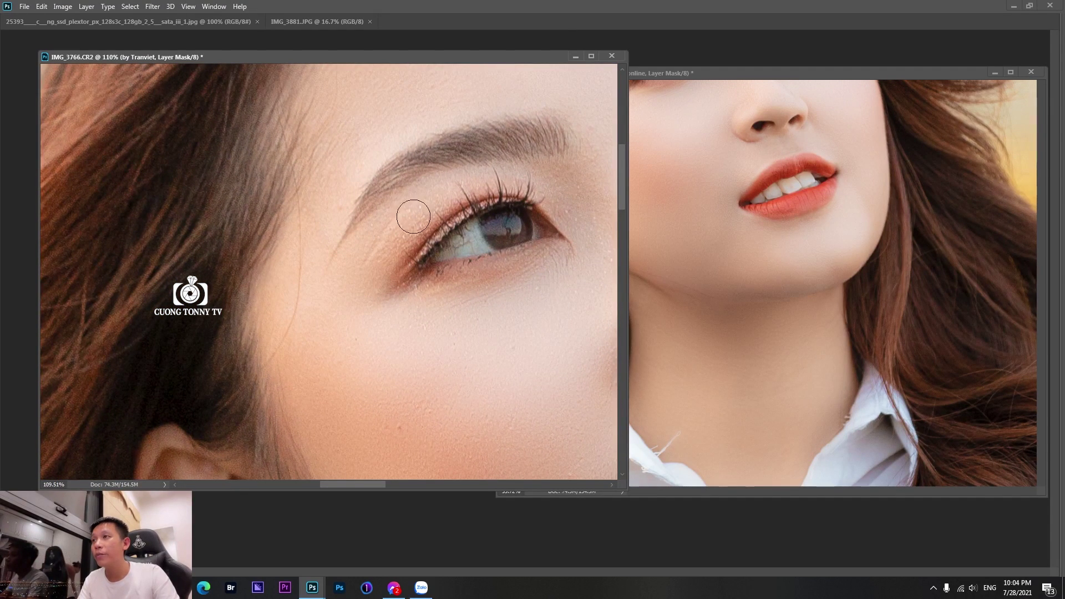
{"action": "left_click_drag", "start_coordinate": [532, 187], "coordinate": [443, 181]}
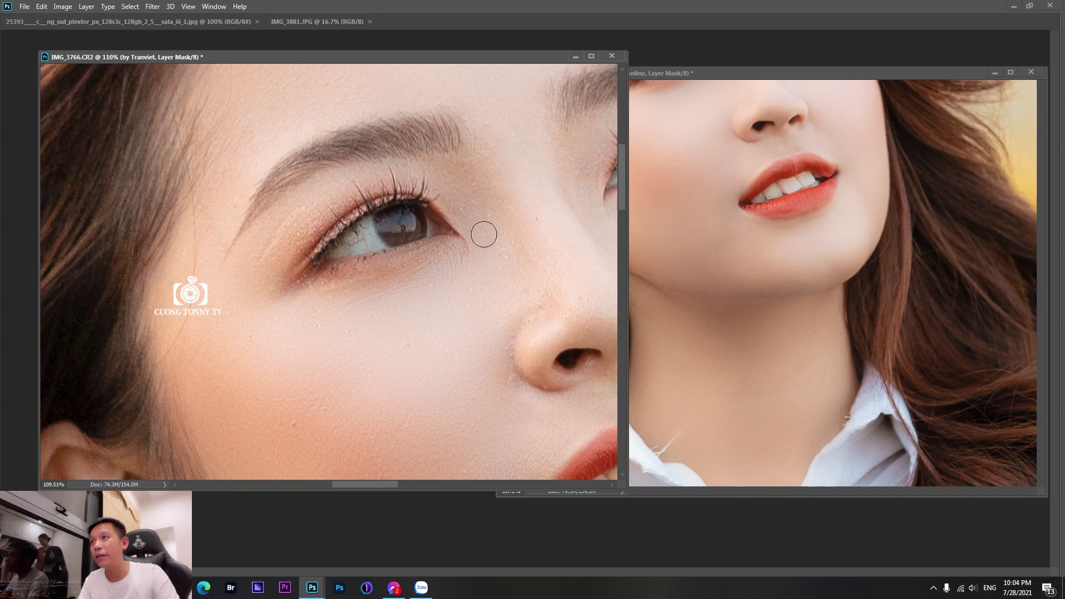
{"action": "left_click_drag", "start_coordinate": [392, 283], "coordinate": [431, 249]}
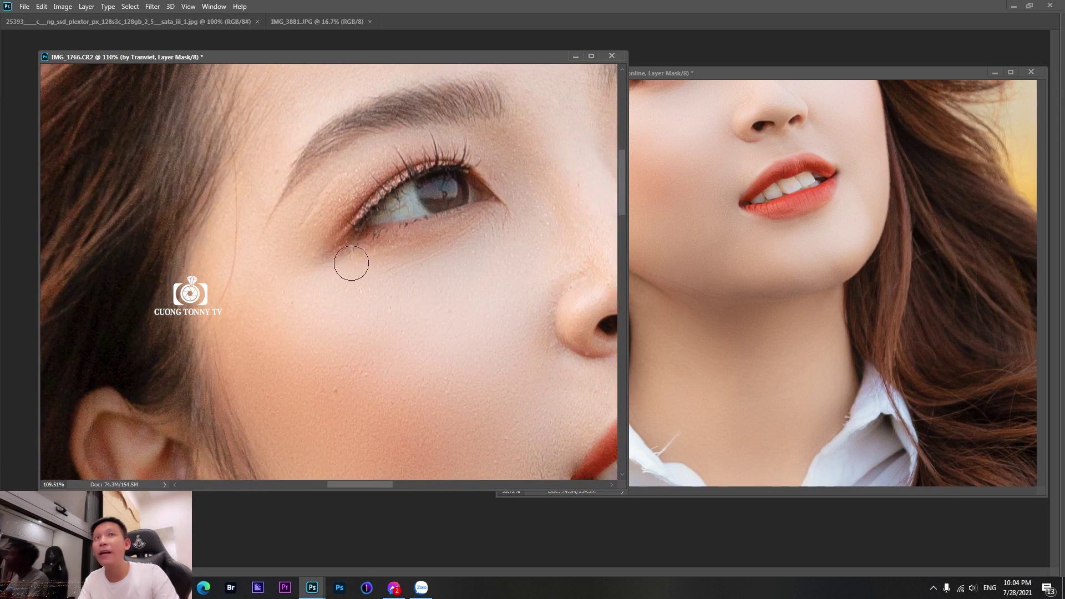
Paint the mask over the upper cheek, the temple and the forehead along the hairline, and show the hidden panels
{"action": "scroll", "coordinate": [435, 294], "scroll_direction": "down", "scroll_amount": 2}
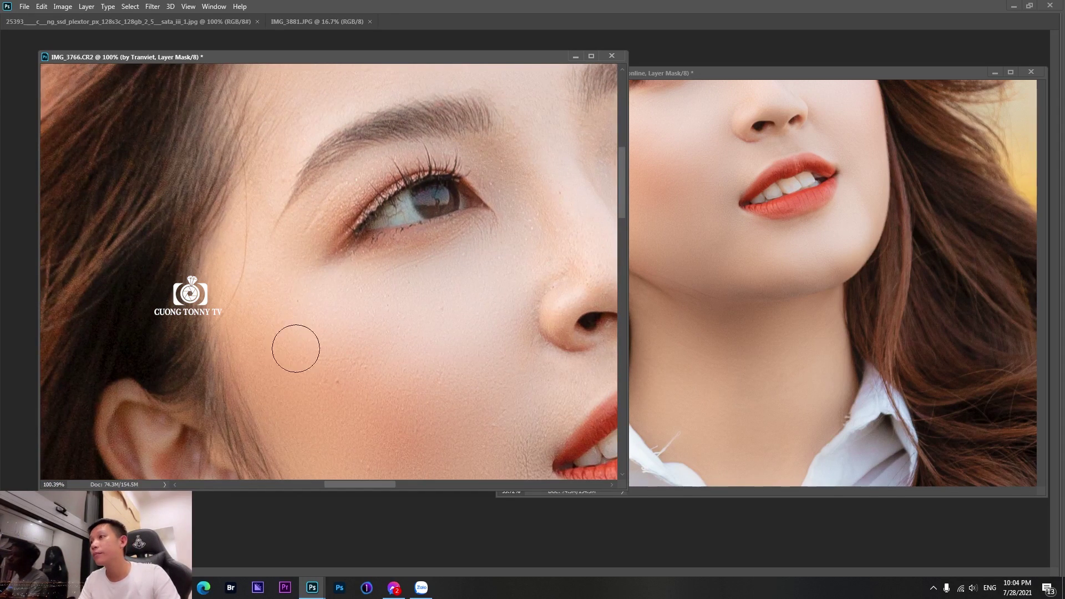
{"action": "scroll", "coordinate": [288, 333], "scroll_direction": "up", "scroll_amount": 2}
{"action": "left_click_drag", "start_coordinate": [265, 255], "coordinate": [381, 259]}
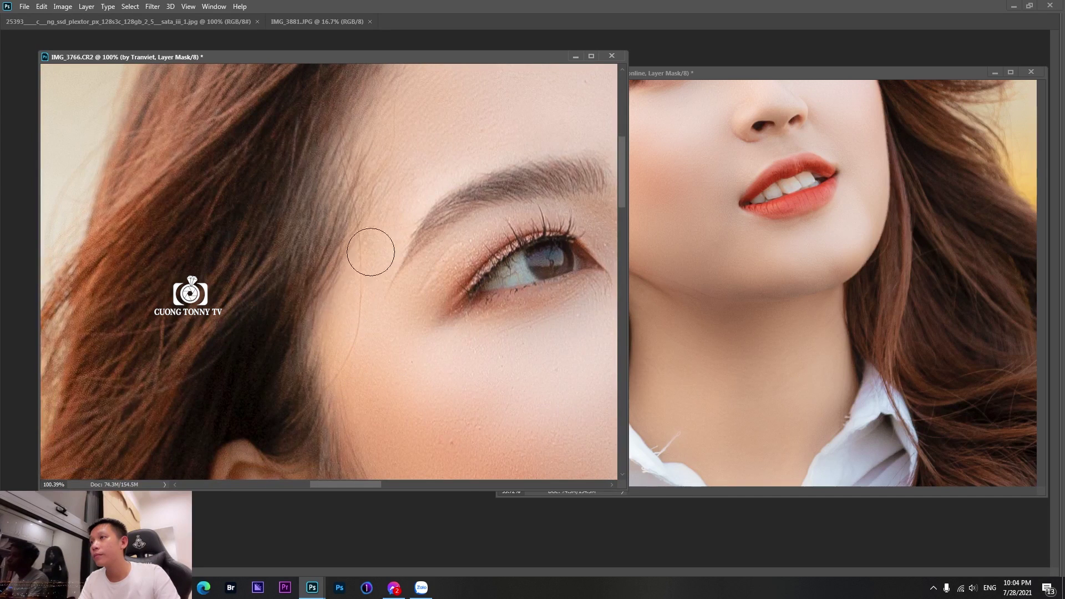
{"action": "left_click_drag", "start_coordinate": [408, 149], "coordinate": [336, 258]}
{"action": "key", "text": "Tab"}
{"action": "scroll", "coordinate": [404, 207], "scroll_direction": "down", "scroll_amount": 2}
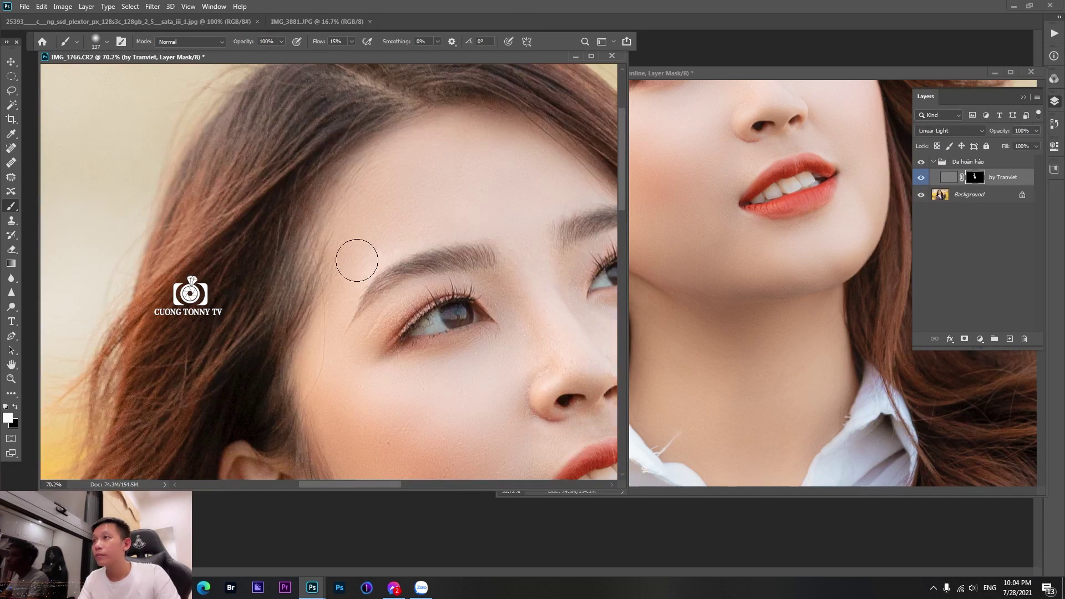
{"action": "left_click_drag", "start_coordinate": [416, 171], "coordinate": [304, 189]}
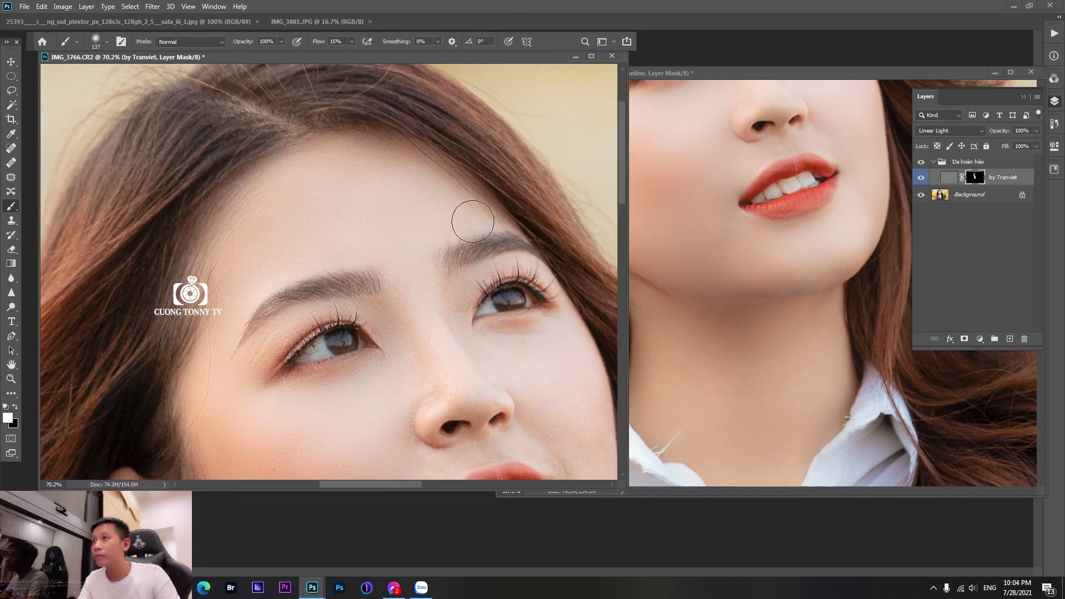
Paint the mask between the eyebrows, along the nose bridge and around the far eye with a small brush
{"action": "scroll", "coordinate": [432, 304], "scroll_direction": "up", "scroll_amount": 4}
{"action": "left_click_drag", "start_coordinate": [426, 304], "coordinate": [398, 328]}
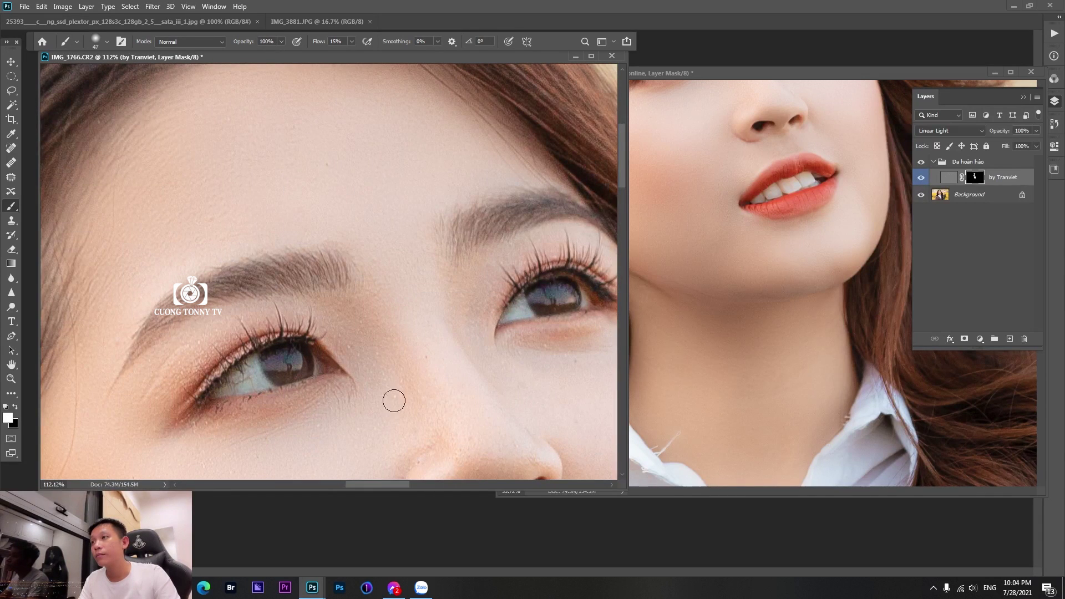
{"action": "left_click_drag", "start_coordinate": [429, 415], "coordinate": [381, 274]}
{"action": "left_click_drag", "start_coordinate": [415, 287], "coordinate": [406, 288]}
{"action": "left_click_drag", "start_coordinate": [456, 331], "coordinate": [384, 392]}
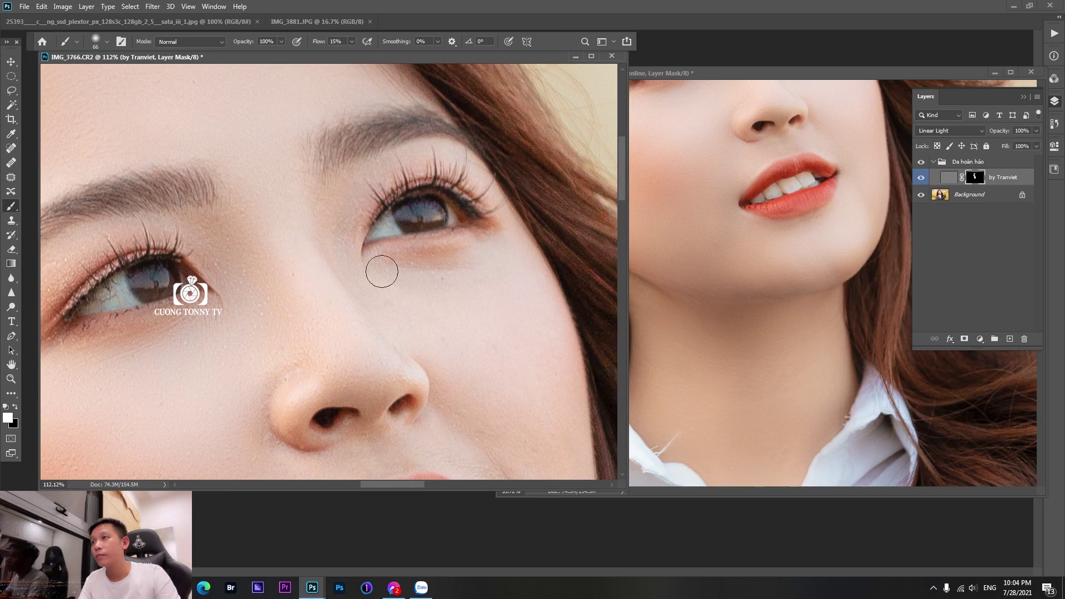
{"action": "mouse_move", "coordinate": [504, 223]}
{"action": "left_mouse_down"}
{"action": "mouse_move", "coordinate": [497, 189]}
{"action": "mouse_move", "coordinate": [461, 160]}
{"action": "mouse_move", "coordinate": [426, 157]}
{"action": "mouse_move", "coordinate": [375, 176]}
{"action": "left_mouse_up"}
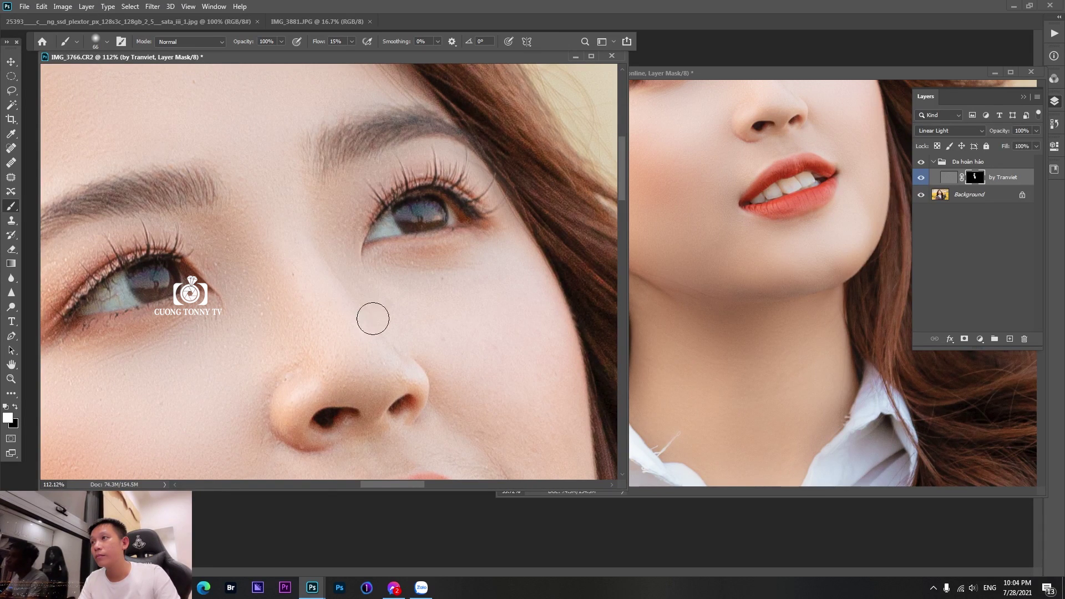
Paint the mask over the nose, the far cheek and the upper lip area, enlarging the brush as needed
{"action": "scroll", "coordinate": [382, 265], "scroll_direction": "down", "scroll_amount": 2}
{"action": "right_click", "coordinate": [366, 272], "text": "alt"}
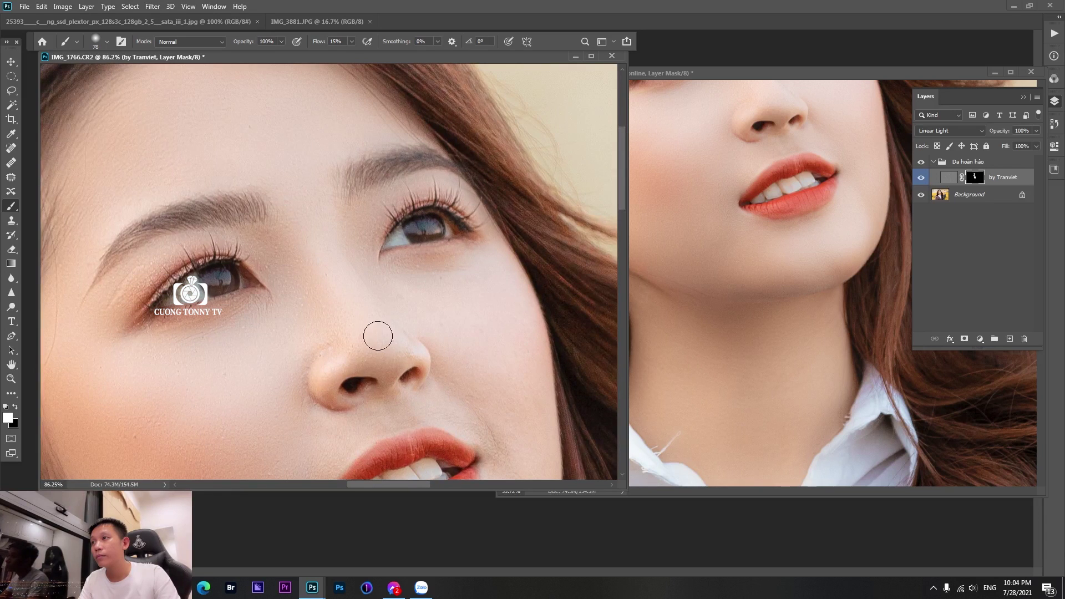
{"action": "left_click_drag", "start_coordinate": [438, 365], "coordinate": [380, 249]}
{"action": "right_click", "coordinate": [361, 180], "text": "alt"}
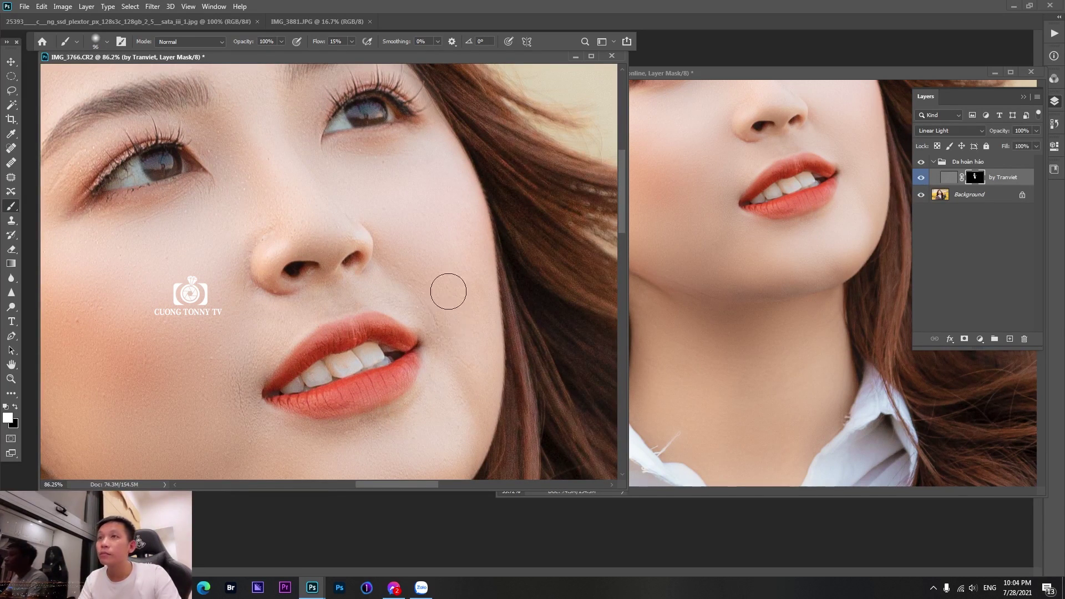
Brush the smoothing into the chin and the skin below the lips with a larger brush
{"action": "scroll", "coordinate": [450, 217], "scroll_direction": "down", "scroll_amount": 3}
{"action": "scroll", "coordinate": [458, 293], "scroll_direction": "down", "scroll_amount": 1}
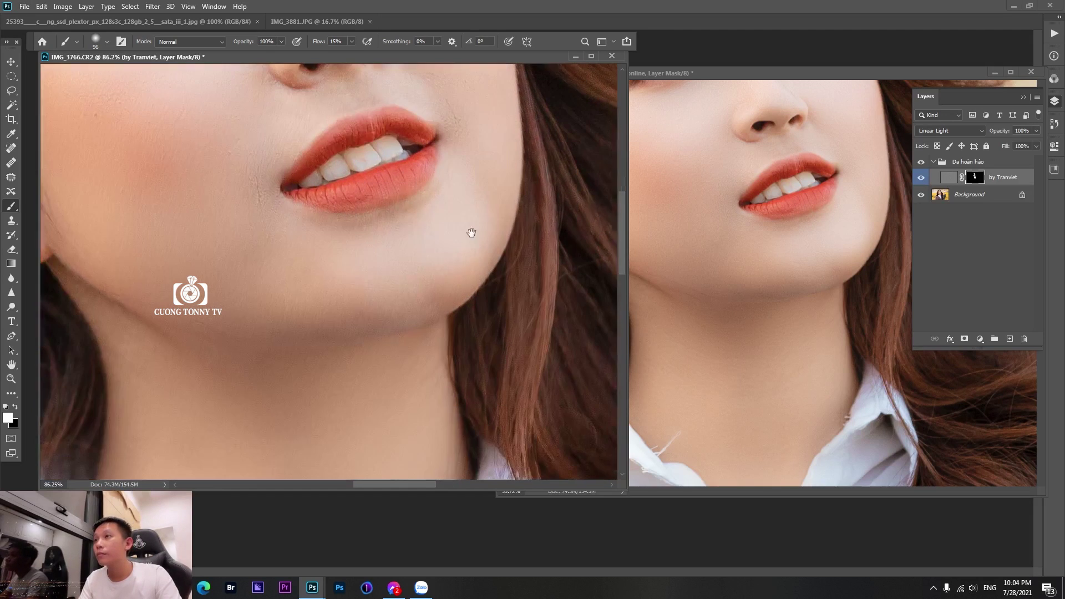
{"action": "right_click", "coordinate": [451, 240], "text": "alt"}
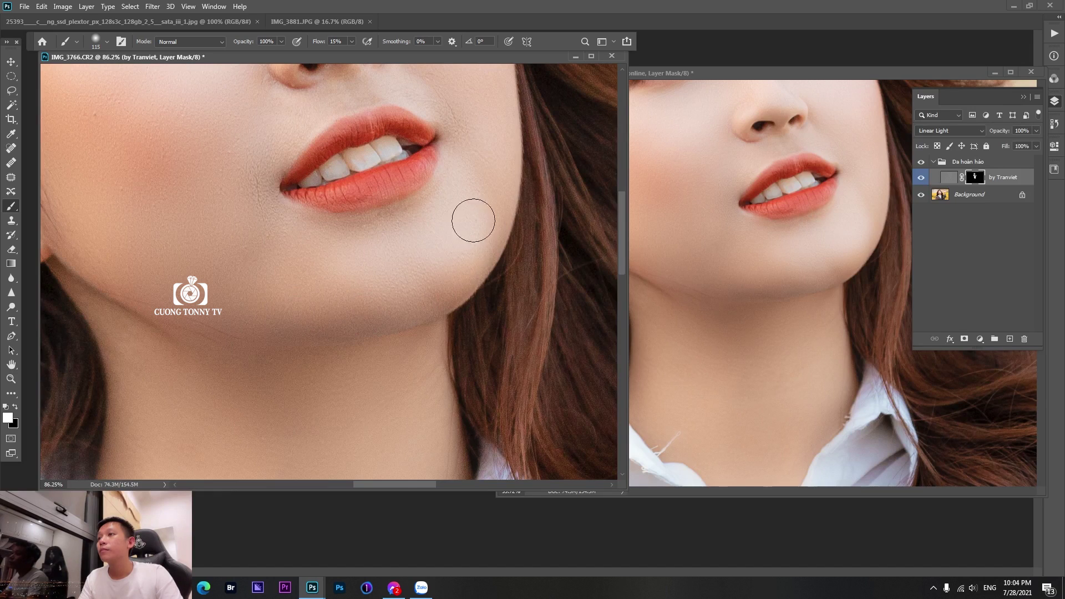
Extend the mask over the lower cheek, the jaw and the neck with a larger soft brush
{"action": "scroll", "coordinate": [410, 258], "scroll_direction": "down", "scroll_amount": 3}
{"action": "right_click", "coordinate": [284, 305], "text": "alt"}
{"action": "mouse_move", "coordinate": [238, 331]}
{"action": "left_mouse_down"}
{"action": "mouse_move", "coordinate": [343, 288]}
{"action": "mouse_move", "coordinate": [346, 267]}
{"action": "left_mouse_up"}
{"action": "scroll", "coordinate": [350, 292], "scroll_direction": "down", "scroll_amount": 1}
{"action": "scroll", "coordinate": [350, 294], "scroll_direction": "down", "scroll_amount": 1}
{"action": "right_click", "coordinate": [392, 332], "text": "alt"}
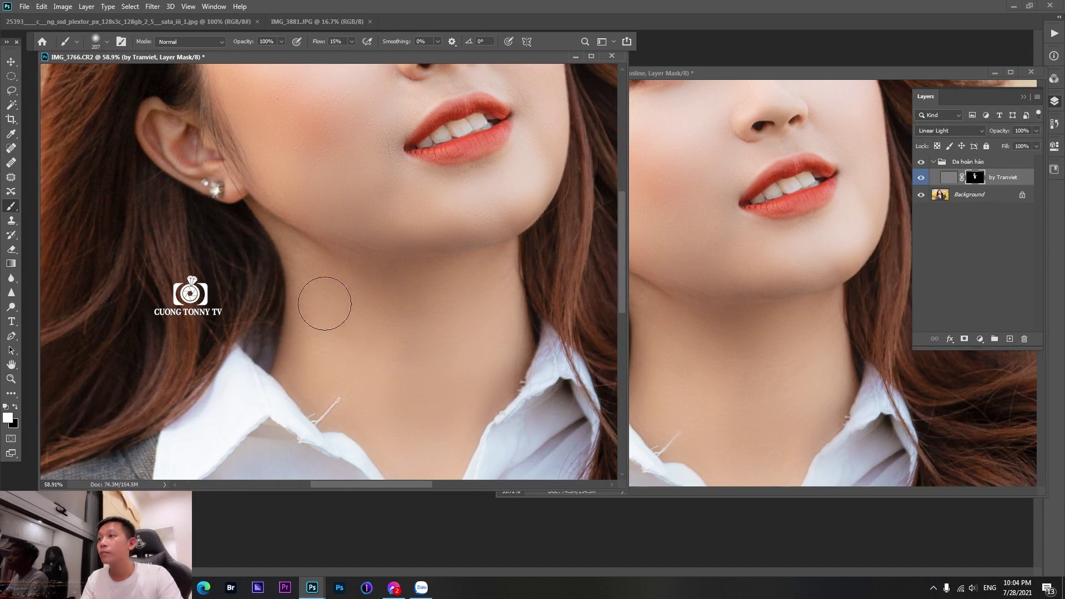
Compare the two retouched portraits, first as whole faces and then close up around the nose and mouth
{"action": "scroll", "coordinate": [325, 265], "scroll_direction": "down", "scroll_amount": 9}
{"action": "left_click_drag", "start_coordinate": [400, 218], "coordinate": [378, 276]}
{"action": "left_click", "coordinate": [799, 228]}
{"action": "scroll", "coordinate": [799, 228], "scroll_direction": "down", "scroll_amount": 5}
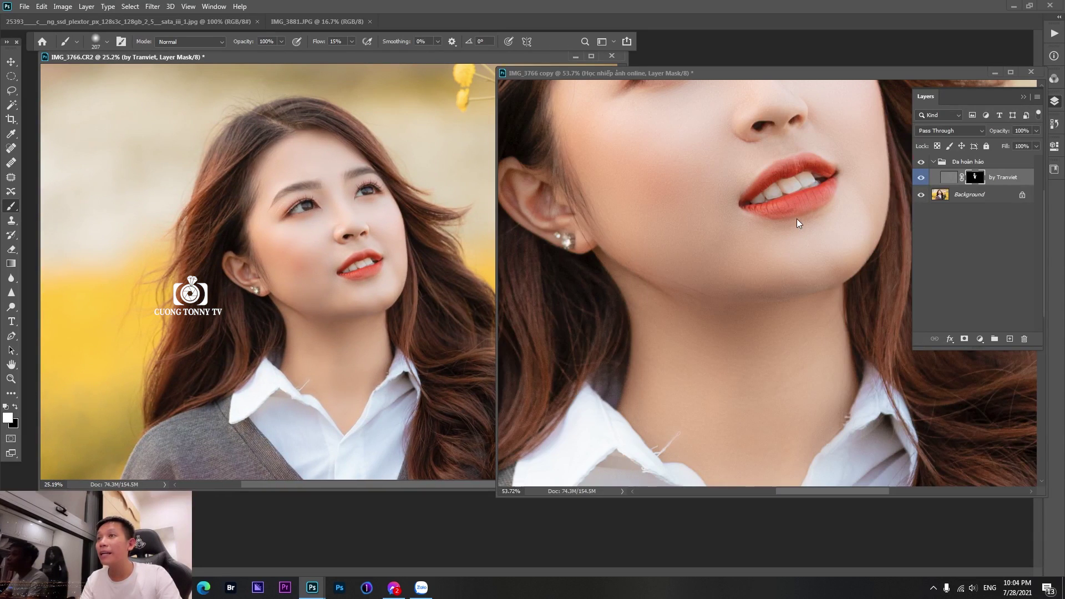
{"action": "left_click", "coordinate": [314, 259]}
{"action": "scroll", "coordinate": [314, 259], "scroll_direction": "up", "scroll_amount": 4}
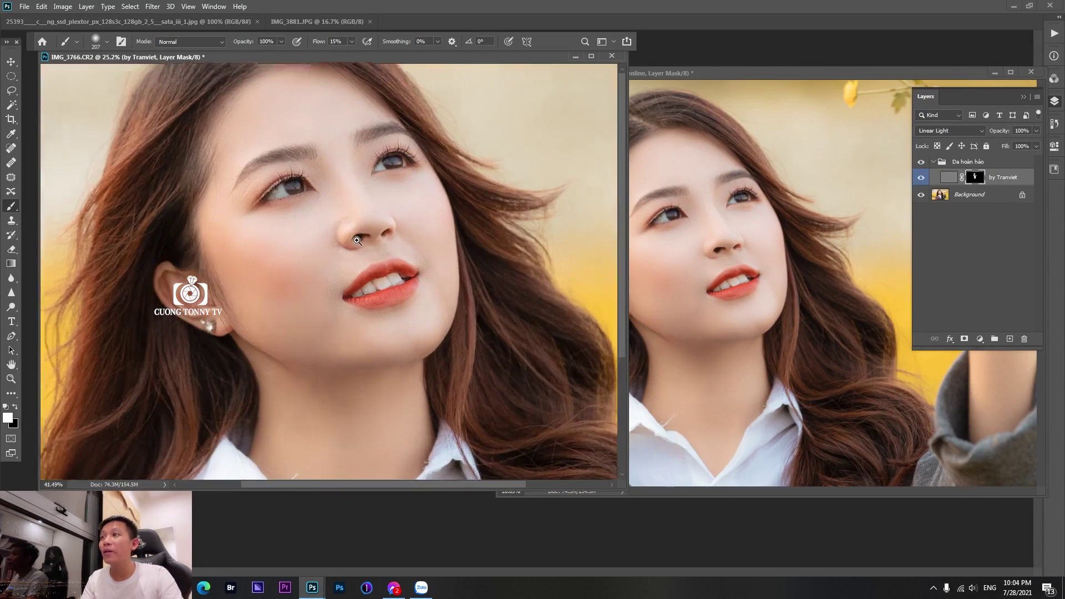
{"action": "scroll", "coordinate": [467, 281], "scroll_direction": "up", "scroll_amount": 4}
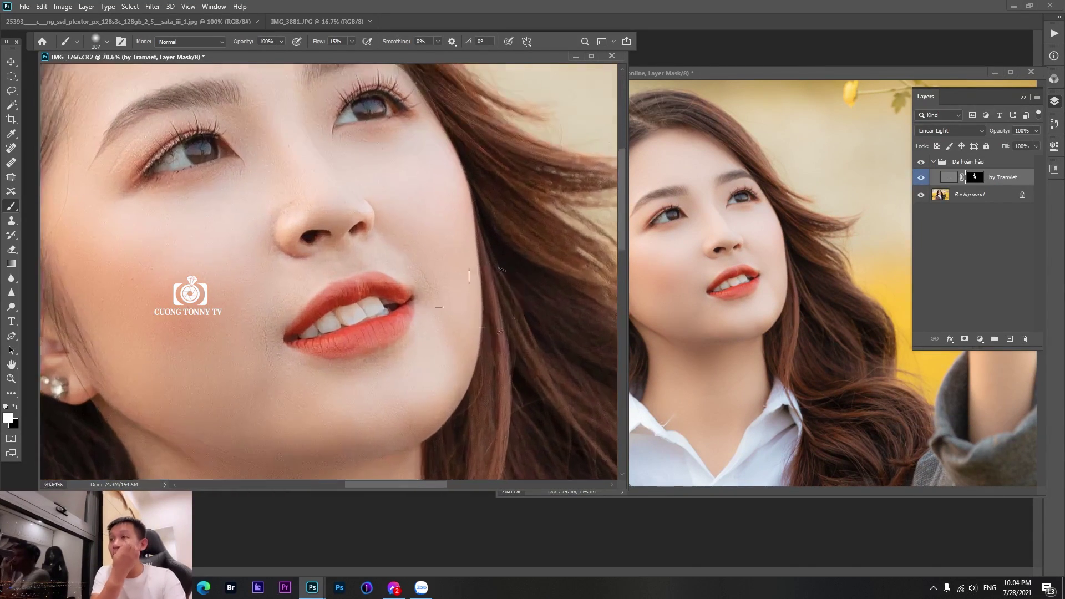
{"action": "left_click", "coordinate": [757, 271]}
{"action": "scroll", "coordinate": [758, 272], "scroll_direction": "up", "scroll_amount": 2}
{"action": "scroll", "coordinate": [757, 272], "scroll_direction": "up", "scroll_amount": 2}
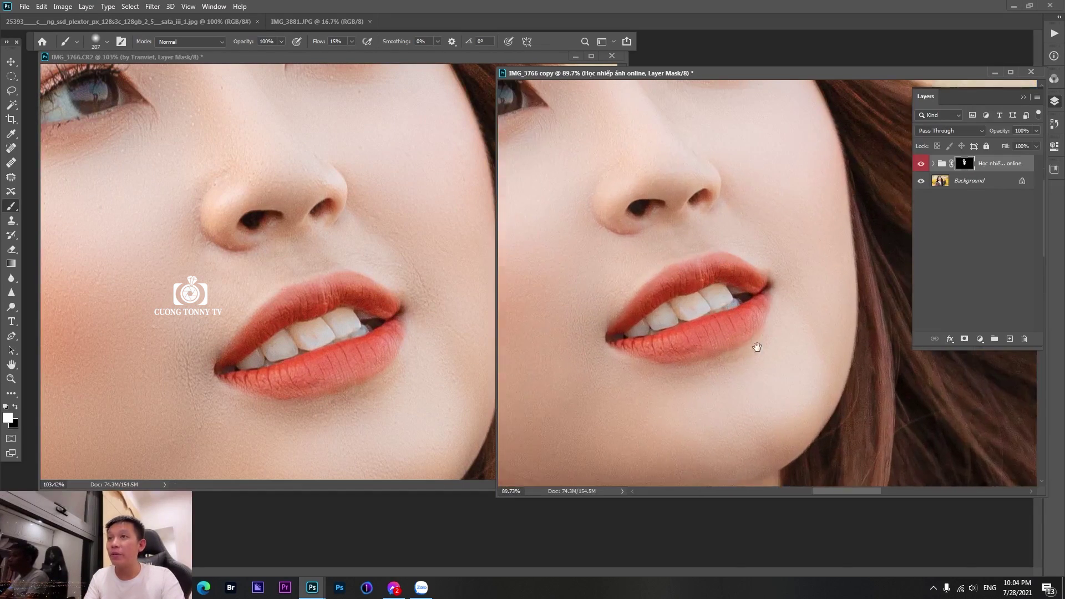
Examine the skin texture of the near cheek at matching close-up views in both documents
{"action": "left_click", "coordinate": [254, 266]}
{"action": "left_click_drag", "start_coordinate": [255, 266], "coordinate": [409, 286]}
{"action": "left_click_drag", "start_coordinate": [743, 291], "coordinate": [666, 317]}
{"action": "left_click_drag", "start_coordinate": [188, 280], "coordinate": [265, 236]}
{"action": "left_click", "coordinate": [786, 219]}
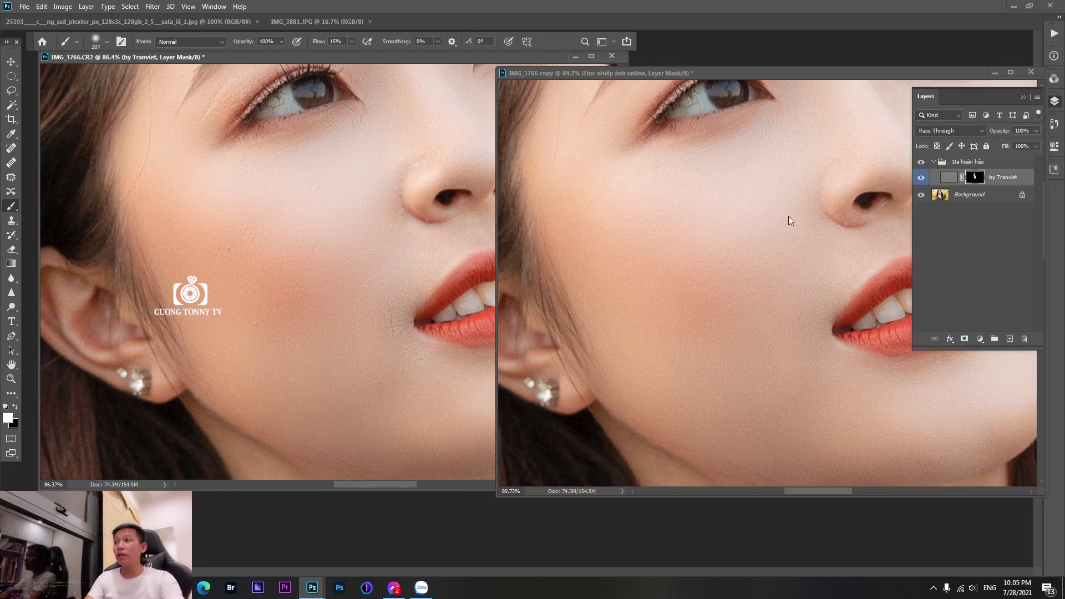
{"action": "scroll", "coordinate": [763, 247], "scroll_direction": "down", "scroll_amount": 2}
{"action": "scroll", "coordinate": [718, 238], "scroll_direction": "up", "scroll_amount": 2}
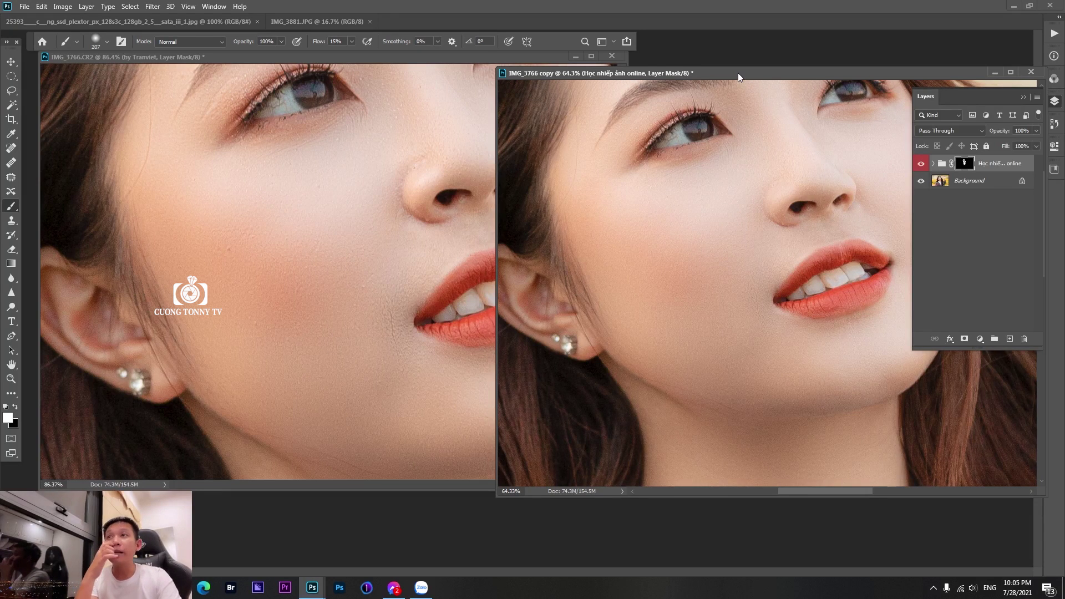
Reposition the IMG_3766 copy window and reduce the IMG_3766.CR2 view to 12.5%
{"action": "left_click_drag", "start_coordinate": [738, 72], "coordinate": [717, 54]}
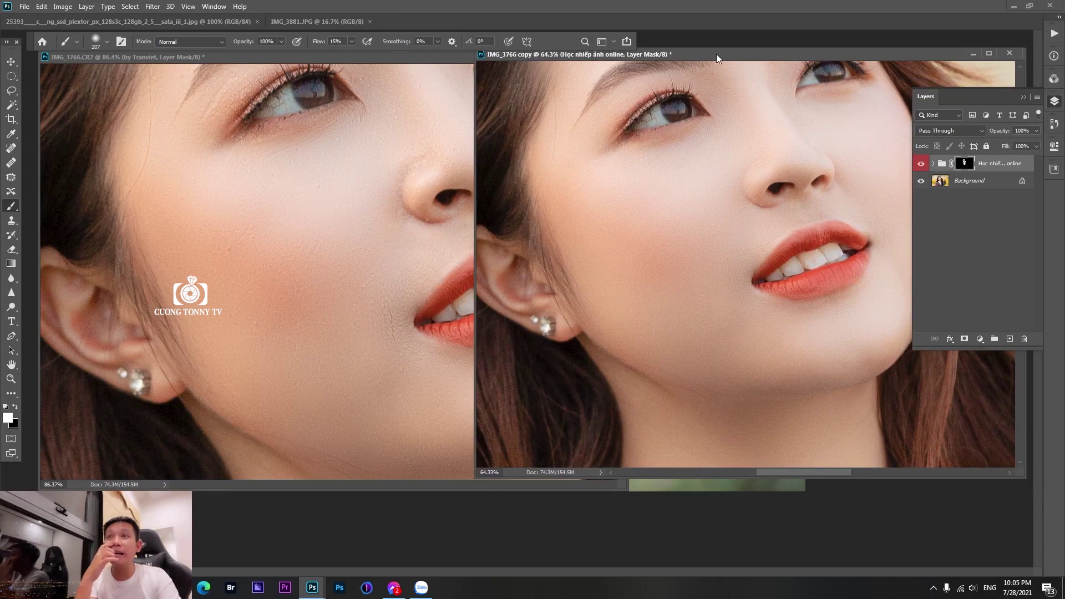
{"action": "left_click", "coordinate": [342, 60]}
{"action": "key", "text": "ctrl+minus"}
{"action": "key", "text": "ctrl+minus"}
{"action": "key", "text": "ctrl+minus"}
{"action": "key", "text": "ctrl+minus"}
{"action": "key", "text": "ctrl+minus"}
{"action": "key", "text": "ctrl+minus"}
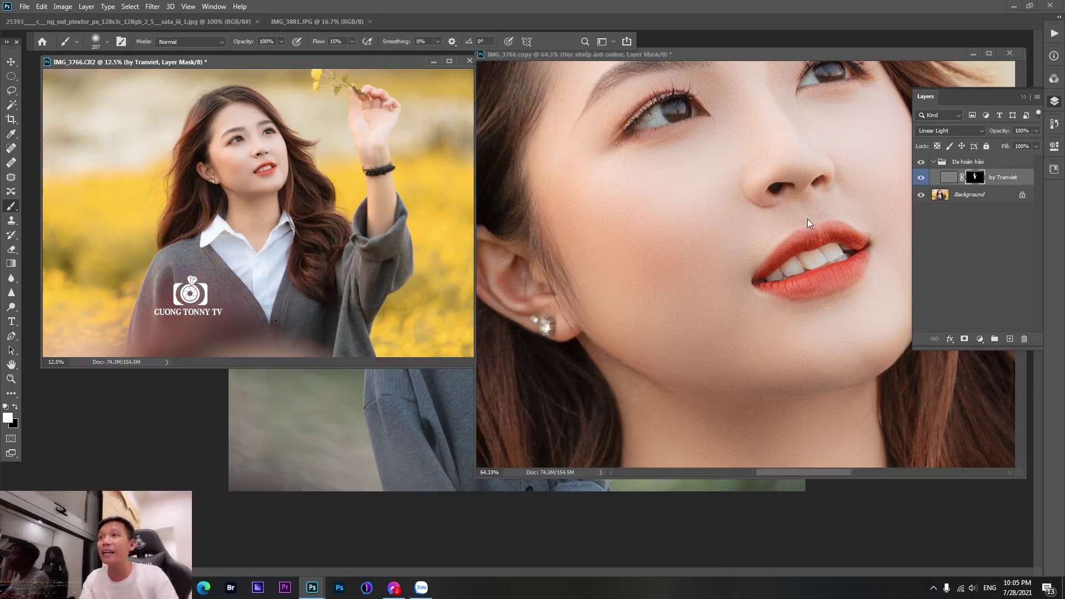
Reduce the IMG_3766 copy view to about 22% and rearrange both document windows for a side-by-side overview
{"action": "left_click", "coordinate": [807, 223]}
{"action": "key", "text": "ctrl+minus"}
{"action": "key", "text": "ctrl+minus"}
{"action": "key", "text": "ctrl+minus"}
{"action": "key", "text": "ctrl+minus"}
{"action": "key", "text": "v"}
{"action": "mouse_move", "coordinate": [576, 62]}
{"action": "left_mouse_down"}
{"action": "mouse_move", "coordinate": [539, 163]}
{"action": "mouse_move", "coordinate": [639, 117]}
{"action": "mouse_move", "coordinate": [641, 94]}
{"action": "left_mouse_up"}
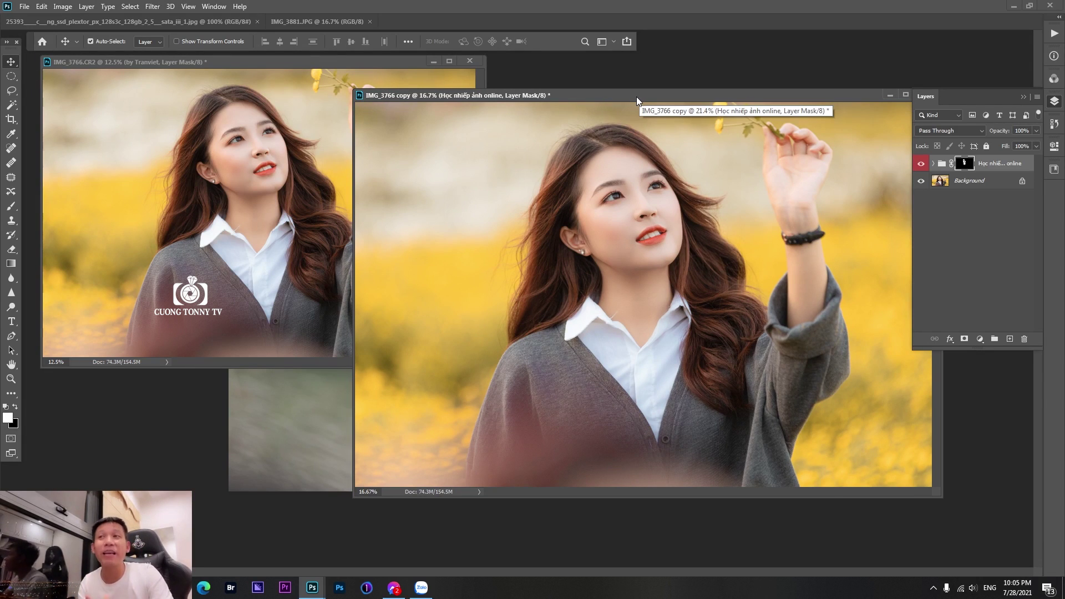
{"action": "scroll", "coordinate": [637, 96], "scroll_direction": "up", "scroll_amount": 3}
{"action": "left_click_drag", "start_coordinate": [320, 61], "coordinate": [324, 123]}
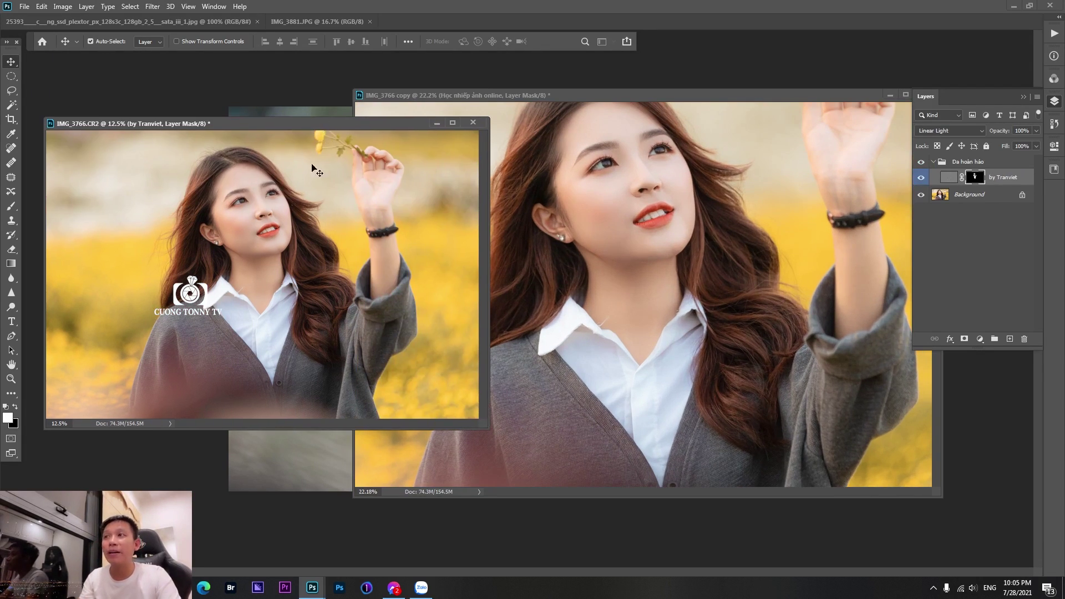
Enlarge the IMG_3766.CR2 view to about 27% and frame the faces in both documents for comparison
{"action": "scroll", "coordinate": [259, 211], "scroll_direction": "up", "scroll_amount": 8}
{"action": "left_click_drag", "start_coordinate": [239, 243], "coordinate": [249, 277]}
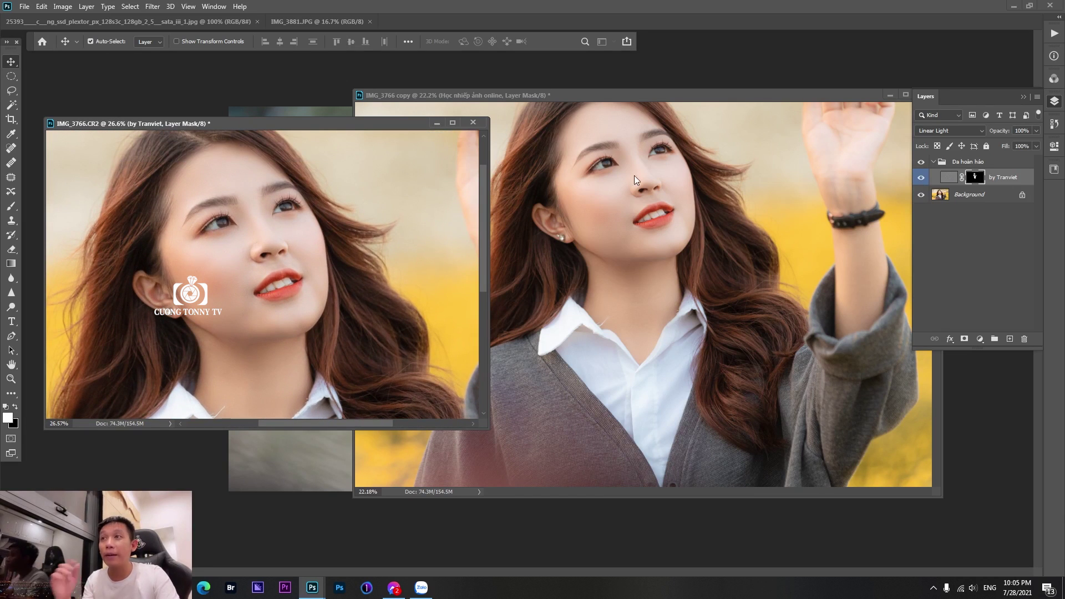
{"action": "left_click", "coordinate": [642, 98]}
{"action": "left_click_drag", "start_coordinate": [625, 188], "coordinate": [616, 248]}
Extend the IMG_3766.CR2 window downward, and close that document without saving its changes
{"action": "left_click", "coordinate": [256, 427]}
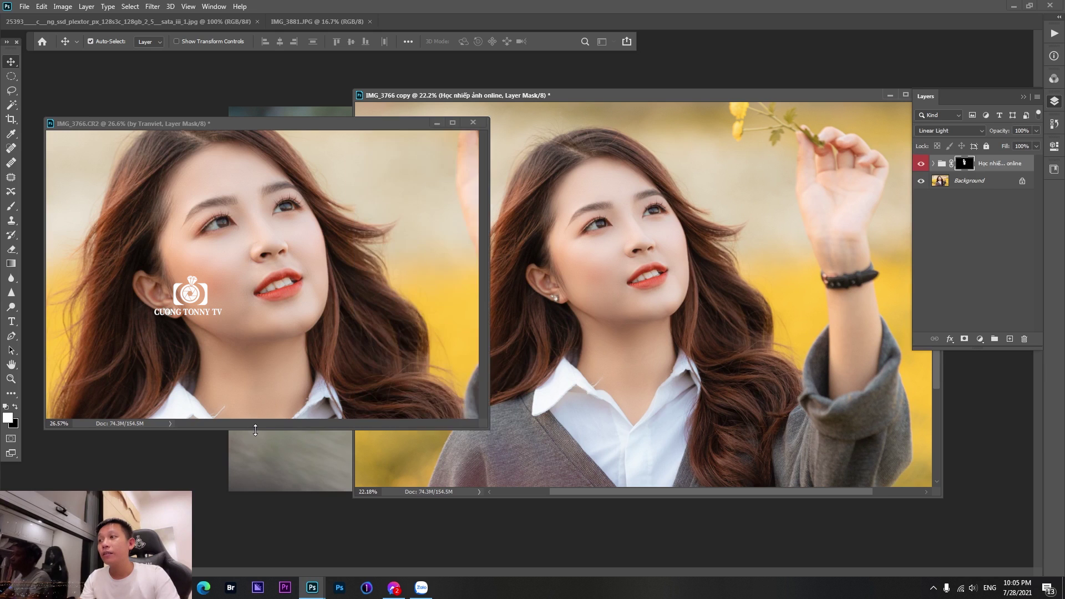
{"action": "left_click", "coordinate": [482, 123]}
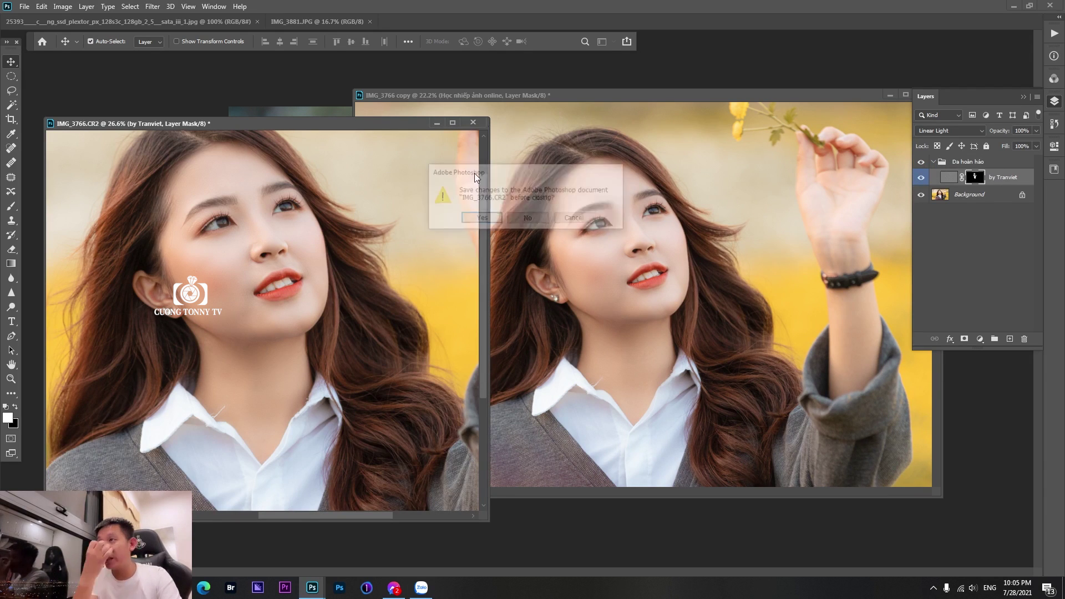
{"action": "left_click", "coordinate": [546, 220]}
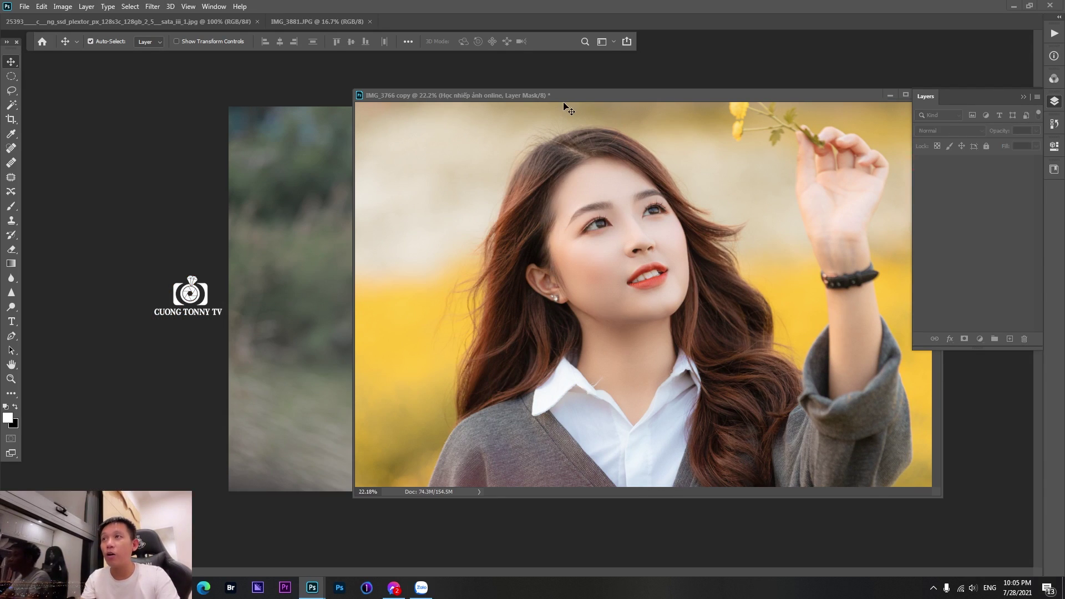
Switch the IMG_3766 copy document to full screen mode and frame the face close up
{"action": "key", "text": "ctrl+0"}
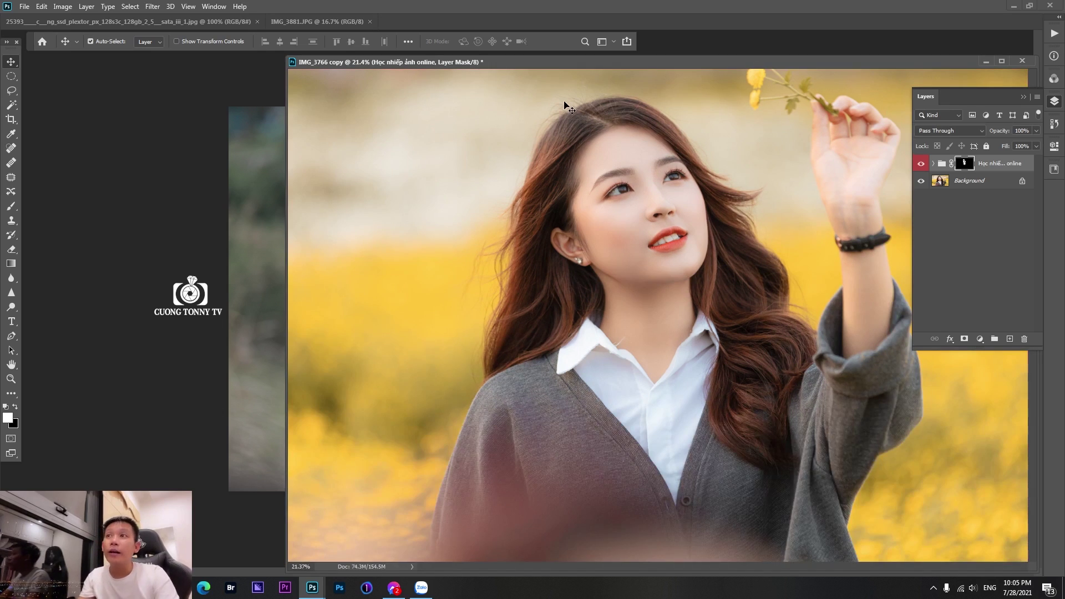
{"action": "left_click_drag", "start_coordinate": [707, 145], "coordinate": [833, 148]}
{"action": "left_click_drag", "start_coordinate": [556, 240], "coordinate": [587, 193]}
{"action": "key", "text": "f"}
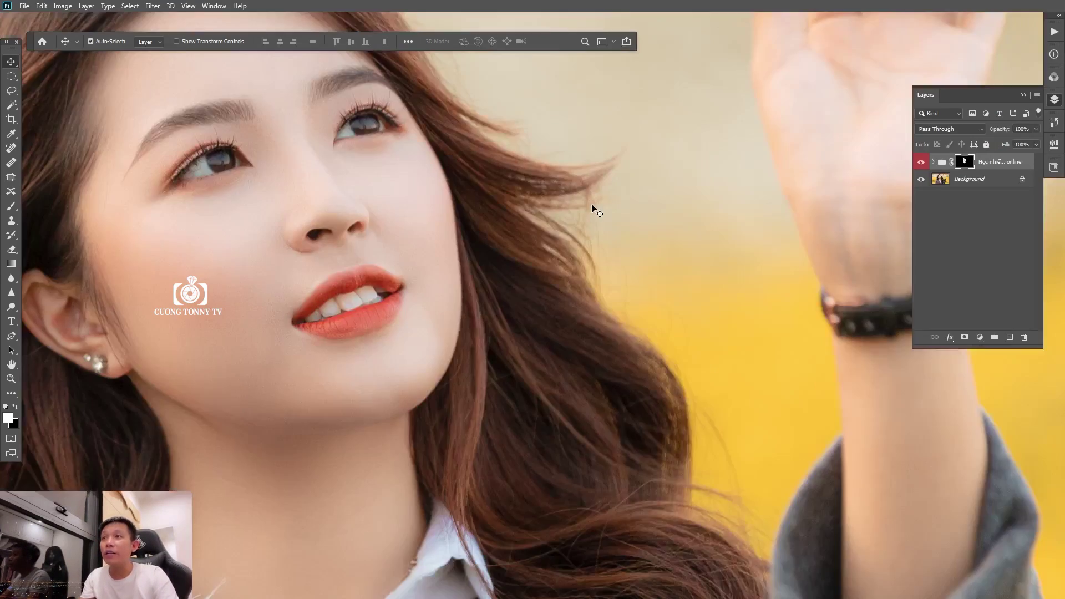
{"action": "left_click_drag", "start_coordinate": [367, 240], "coordinate": [499, 204]}
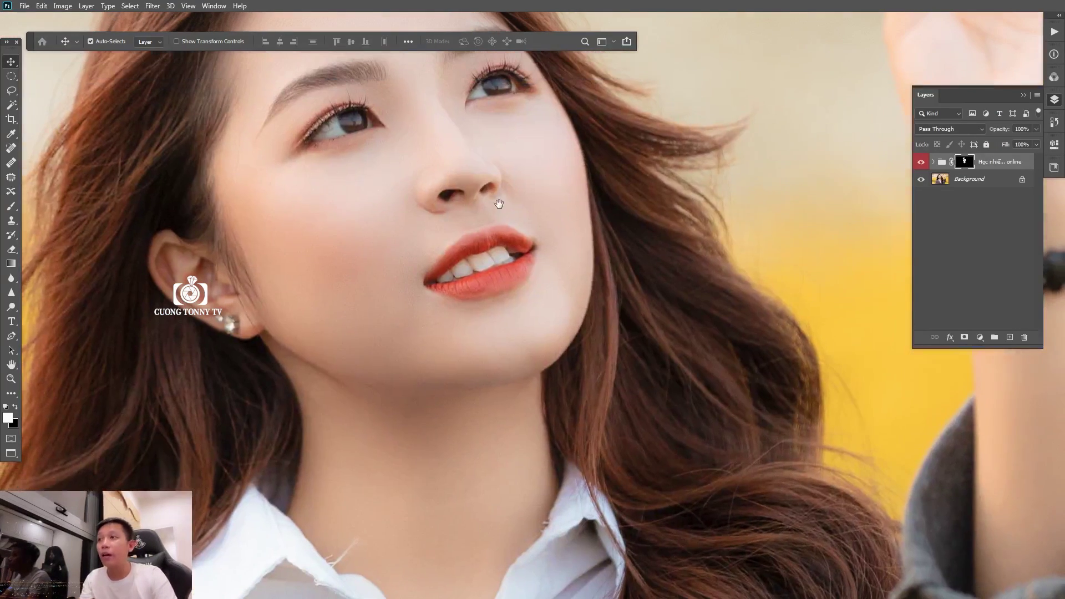
Set the Học nhiếp ảnh online group's opacity to 90% and stamp all visible layers into a new top layer
{"action": "left_click", "coordinate": [1036, 130]}
{"action": "left_click_drag", "start_coordinate": [1035, 142], "coordinate": [1030, 141]}
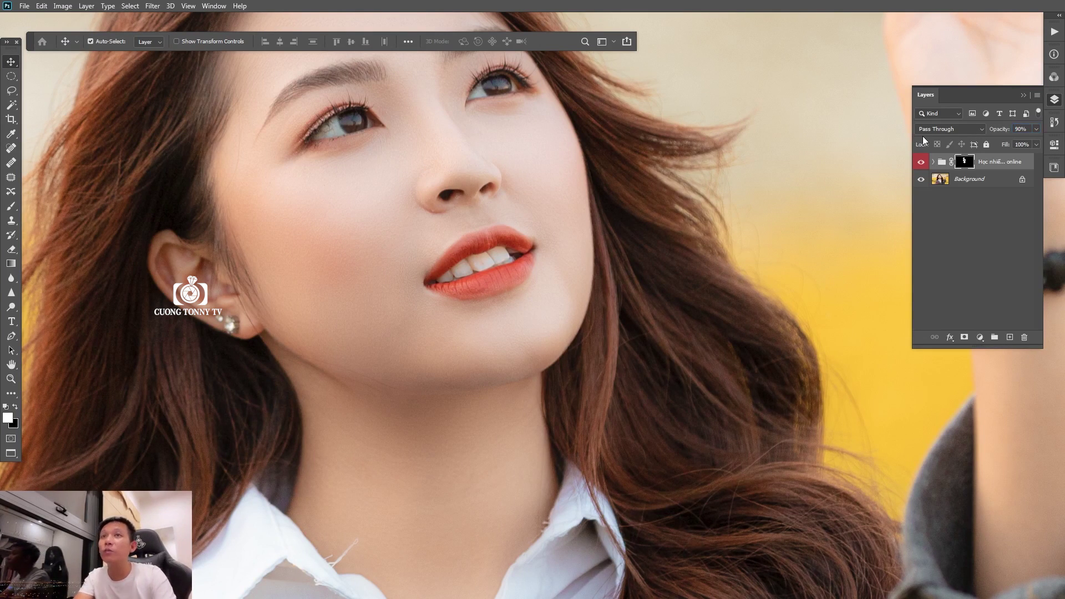
{"action": "scroll", "coordinate": [677, 211], "scroll_direction": "up", "scroll_amount": 3}
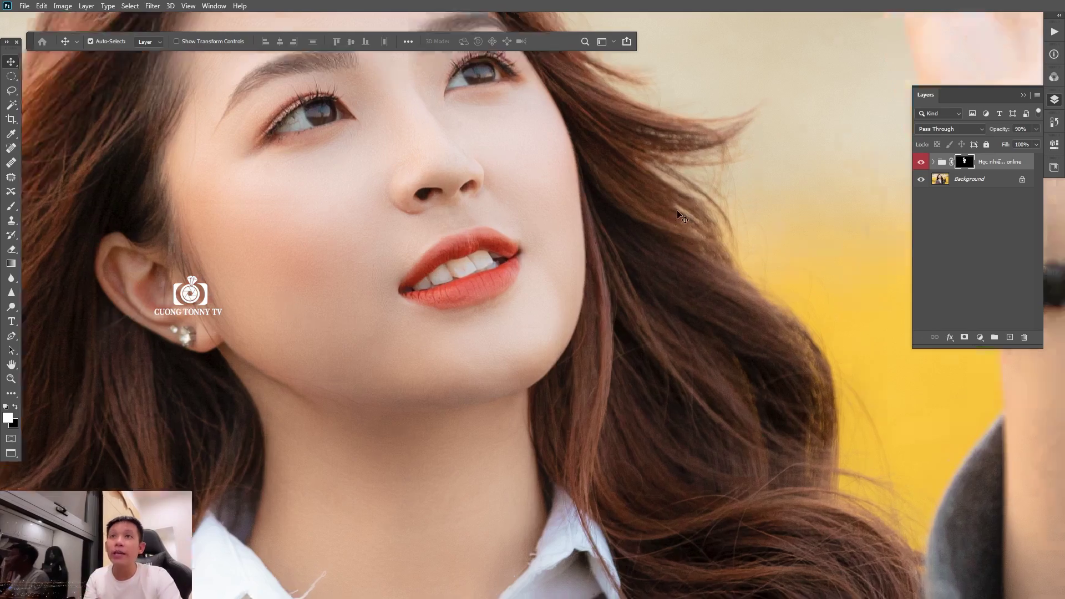
{"action": "key", "text": "ctrl+alt+shift+e"}
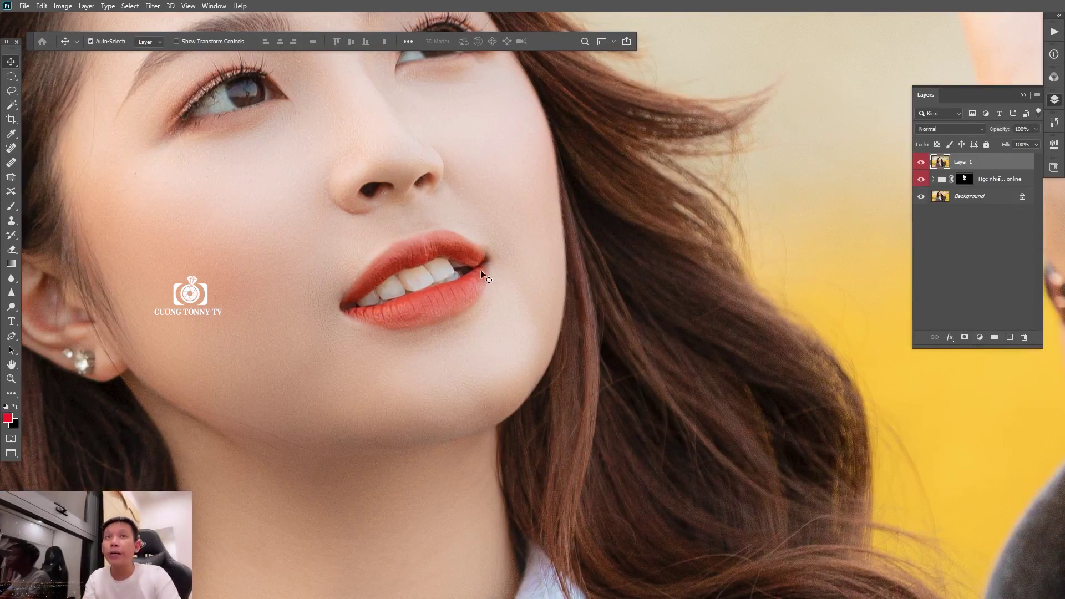
Remove the long thin crease along the jawline below the ear using the Patch tool with clean skin above it
{"action": "left_click_drag", "start_coordinate": [309, 296], "coordinate": [442, 247]}
{"action": "scroll", "coordinate": [361, 388], "scroll_direction": "up", "scroll_amount": 3}
{"action": "left_click_drag", "start_coordinate": [361, 388], "coordinate": [389, 395]}
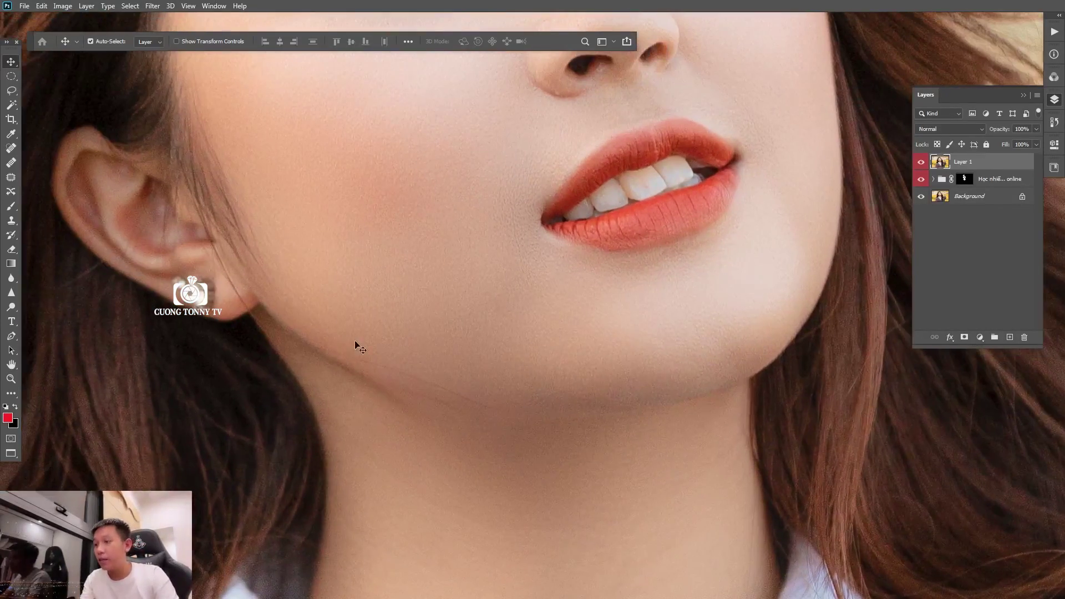
{"action": "key", "text": "j"}
{"action": "scroll", "coordinate": [357, 348], "scroll_direction": "up", "scroll_amount": 2}
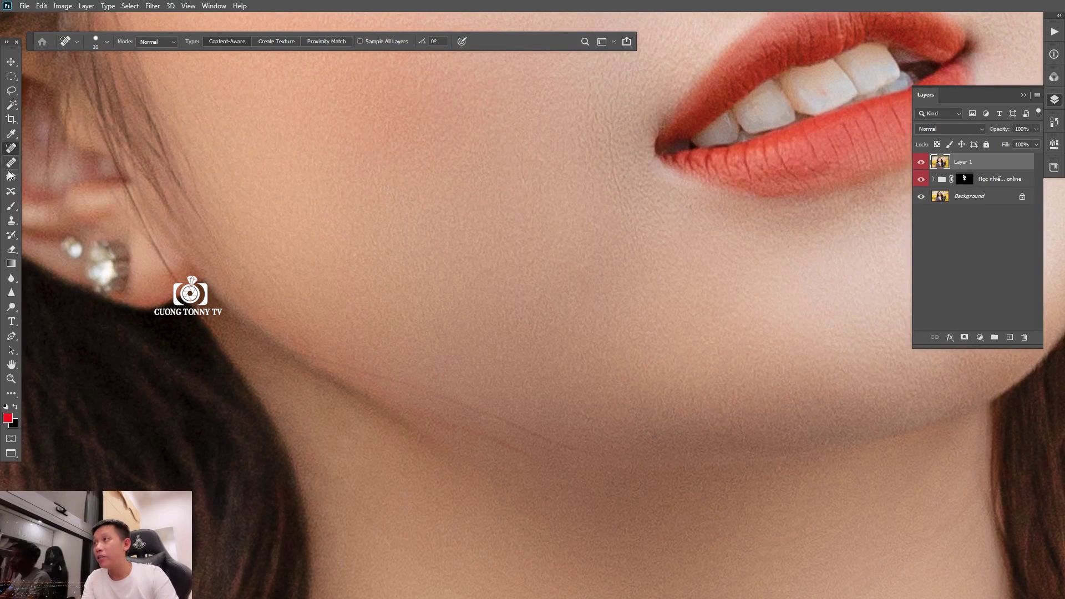
{"action": "left_click", "coordinate": [10, 177]}
{"action": "scroll", "coordinate": [461, 358], "scroll_direction": "up", "scroll_amount": 1}
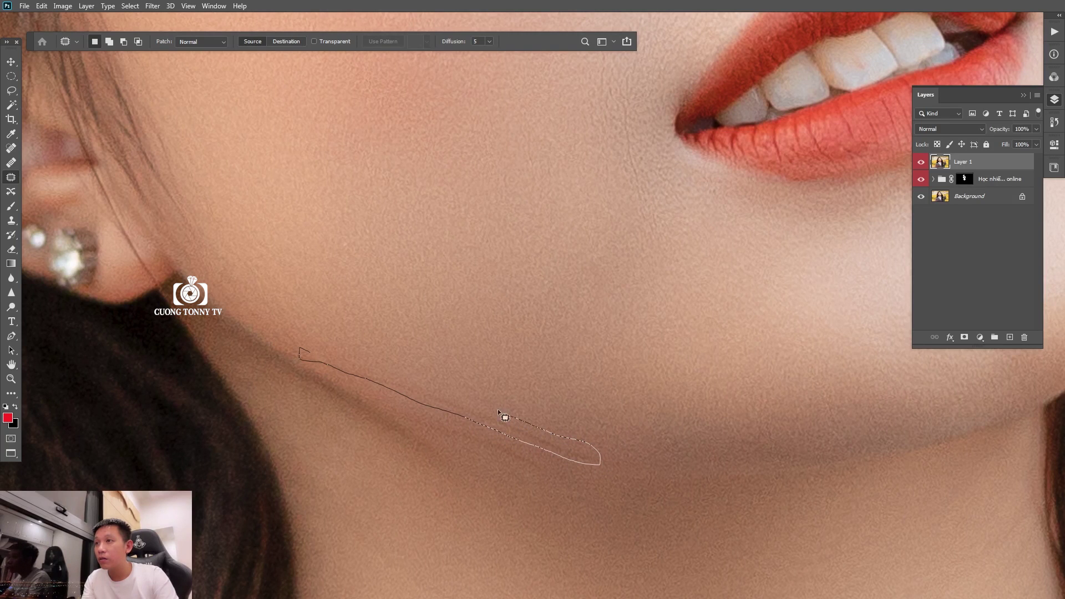
{"action": "left_click_drag", "start_coordinate": [300, 369], "coordinate": [291, 361]}
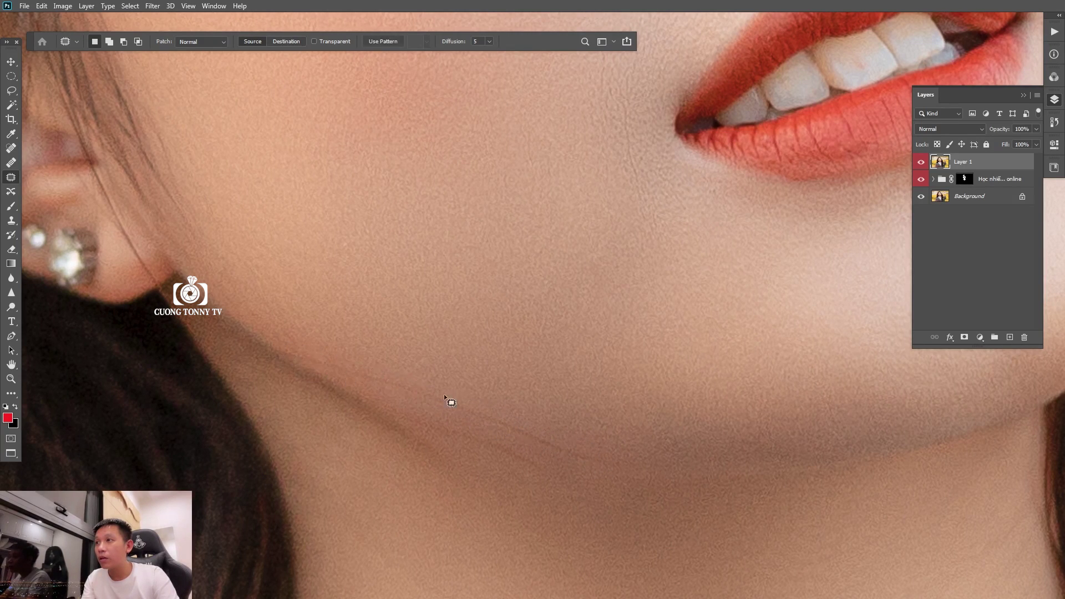
{"action": "mouse_move", "coordinate": [447, 399]}
{"action": "left_mouse_down"}
{"action": "mouse_move", "coordinate": [459, 404]}
{"action": "mouse_move", "coordinate": [463, 370]}
{"action": "left_mouse_up"}
{"action": "scroll", "coordinate": [472, 339], "scroll_direction": "down", "scroll_amount": 2}
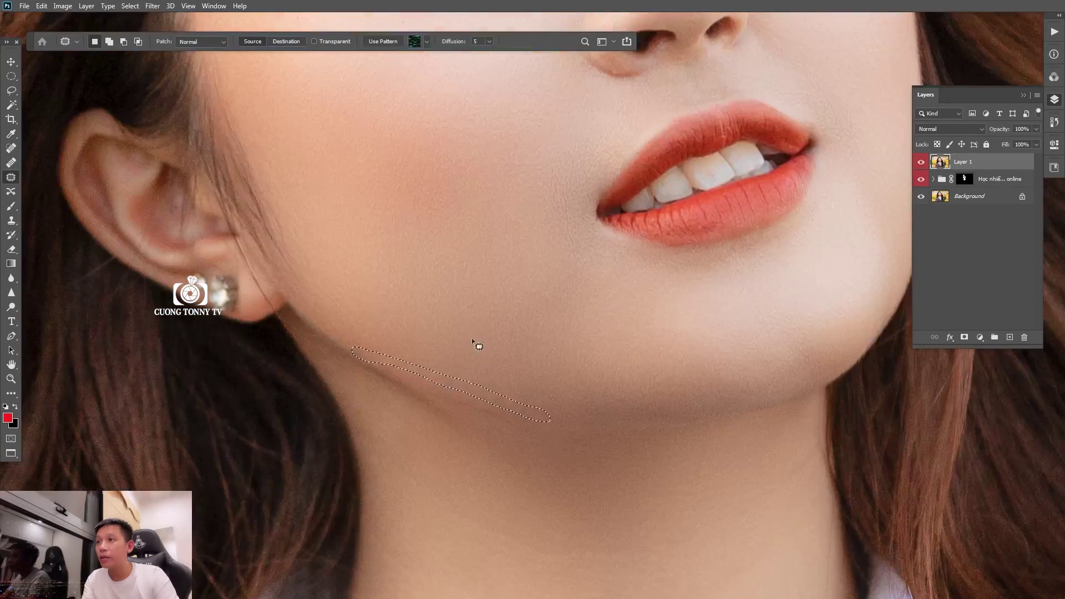
{"action": "key", "text": "ctrl+d"}
Patch the remaining trace of the jawline crease under the chin with smooth neighbouring skin
{"action": "scroll", "coordinate": [530, 224], "scroll_direction": "down", "scroll_amount": 1}
{"action": "scroll", "coordinate": [490, 354], "scroll_direction": "up", "scroll_amount": 2}
{"action": "scroll", "coordinate": [492, 358], "scroll_direction": "up", "scroll_amount": 1}
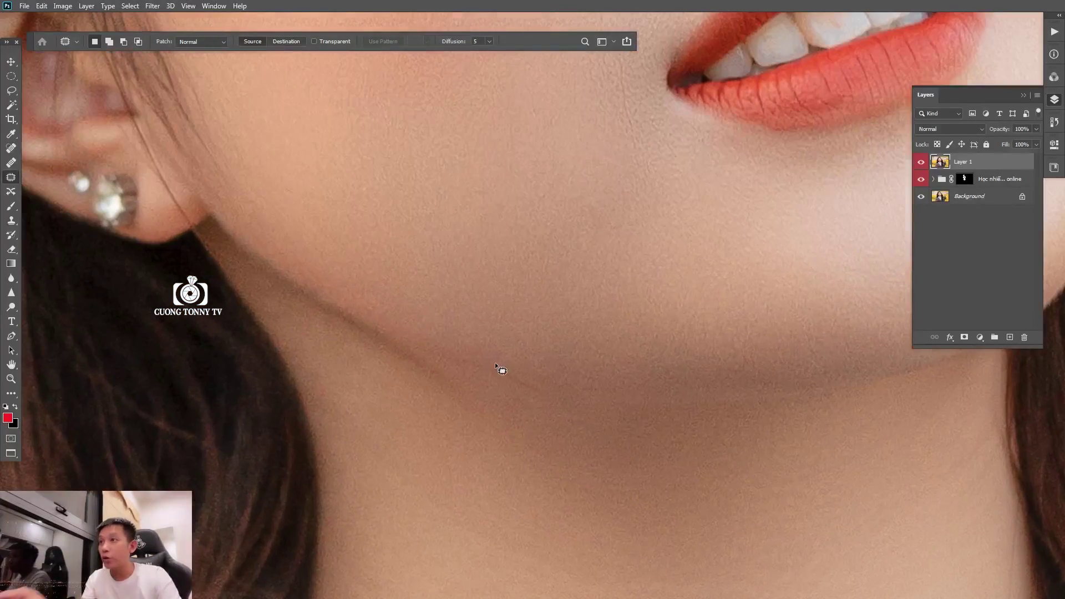
{"action": "mouse_move", "coordinate": [426, 348]}
{"action": "left_mouse_down"}
{"action": "mouse_move", "coordinate": [462, 370]}
{"action": "mouse_move", "coordinate": [426, 350]}
{"action": "left_mouse_up"}
{"action": "left_click_drag", "start_coordinate": [489, 371], "coordinate": [488, 309]}
{"action": "key", "text": "ctrl+d"}
{"action": "scroll", "coordinate": [487, 312], "scroll_direction": "down", "scroll_amount": 4}
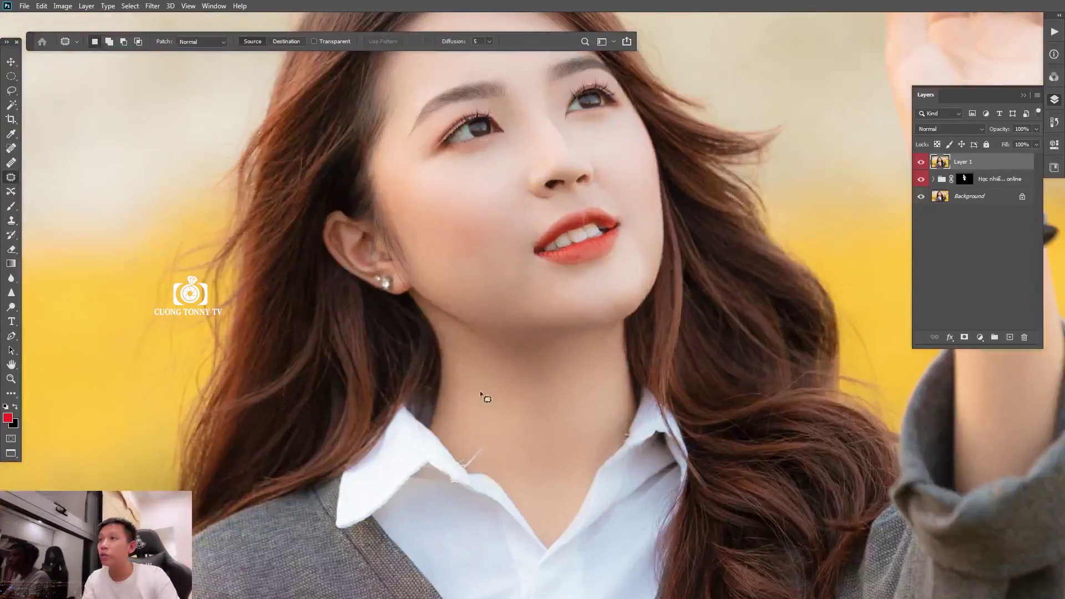
{"action": "scroll", "coordinate": [480, 394], "scroll_direction": "up", "scroll_amount": 5}
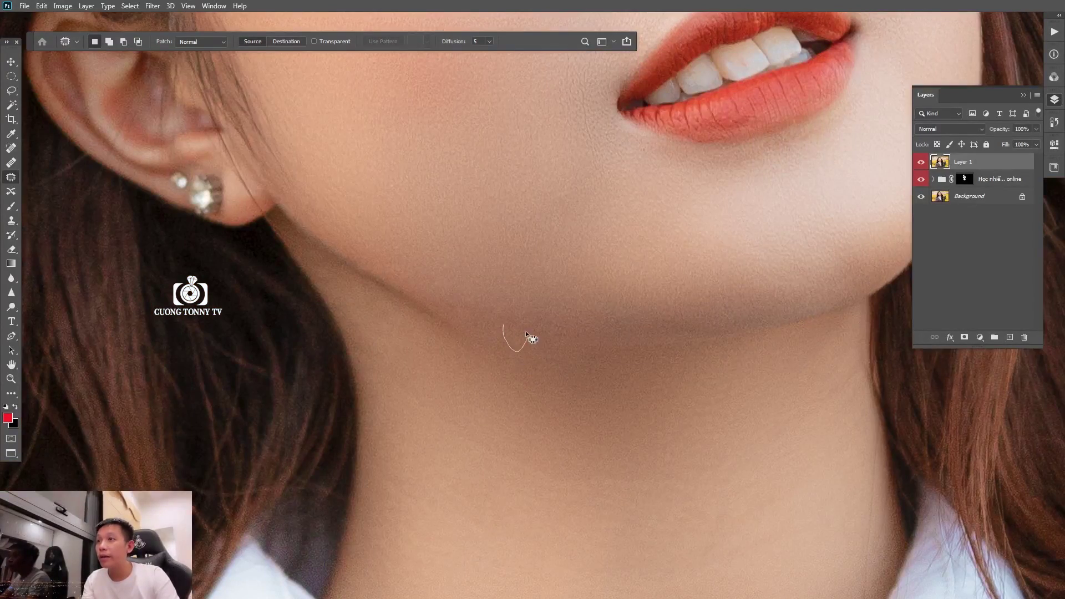
{"action": "scroll", "coordinate": [556, 318], "scroll_direction": "down", "scroll_amount": 5}
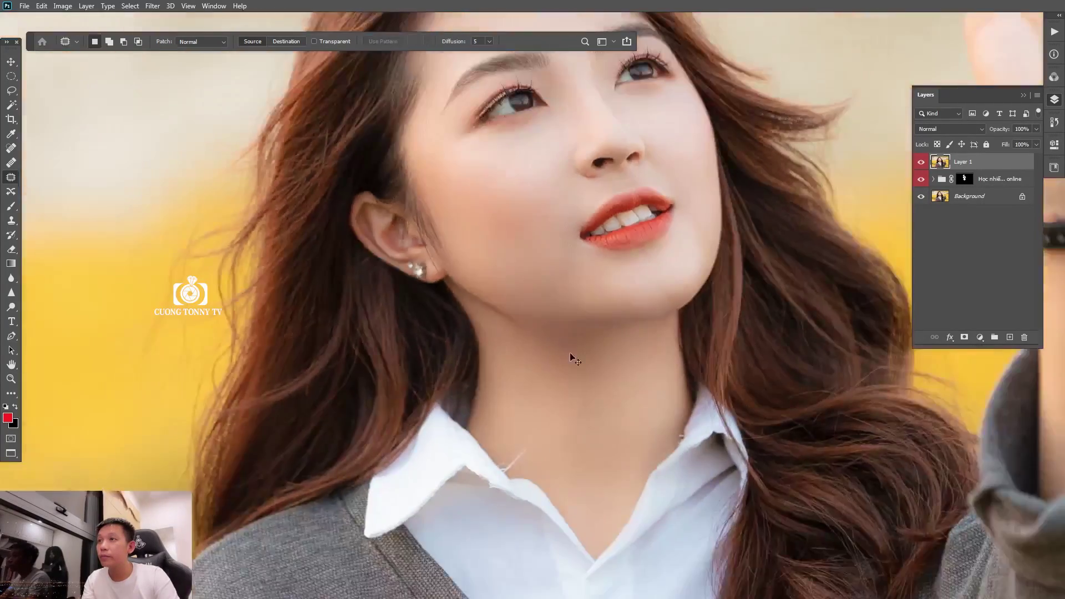
Patch the veins and lash reflections beside the iris in the white of the near eye
{"action": "scroll", "coordinate": [575, 230], "scroll_direction": "up", "scroll_amount": 6}
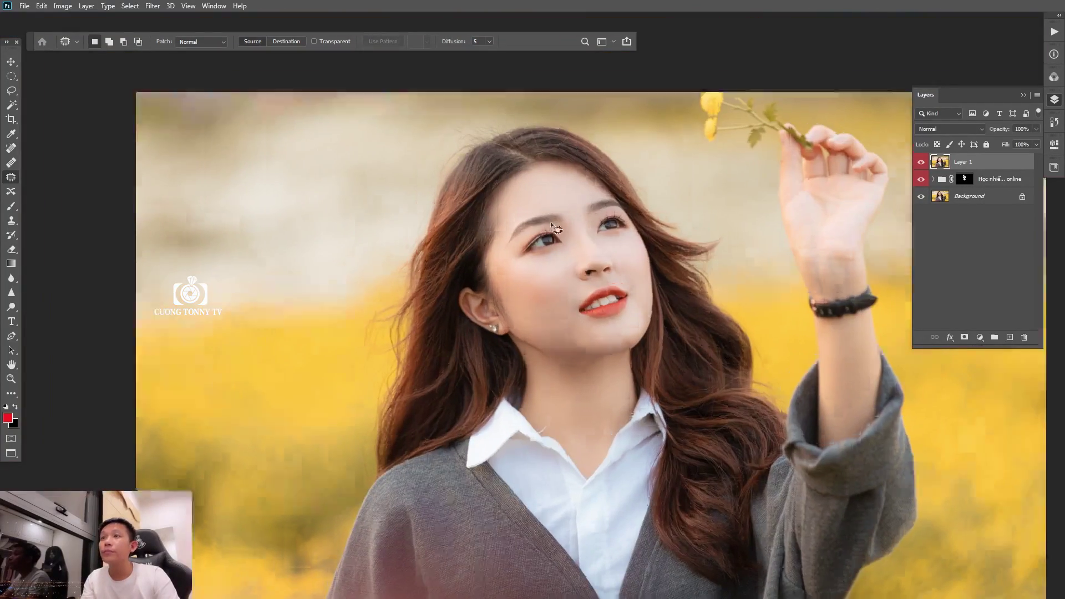
{"action": "left_click_drag", "start_coordinate": [617, 261], "coordinate": [584, 156]}
{"action": "left_click_drag", "start_coordinate": [588, 177], "coordinate": [546, 155]}
{"action": "left_click_drag", "start_coordinate": [434, 169], "coordinate": [483, 181]}
{"action": "scroll", "coordinate": [482, 181], "scroll_direction": "up", "scroll_amount": 5}
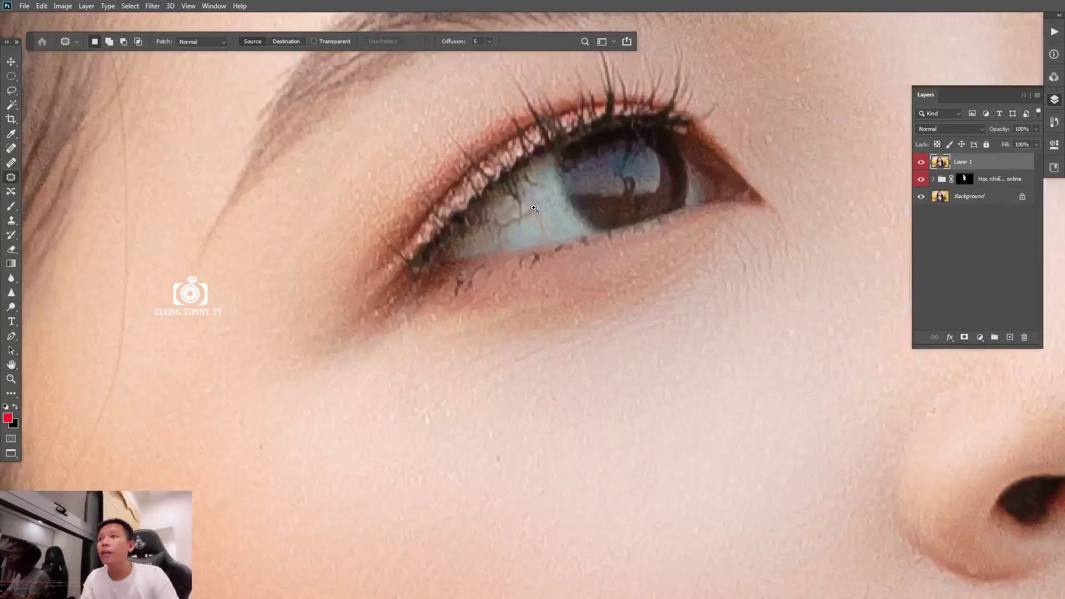
{"action": "left_click_drag", "start_coordinate": [544, 203], "coordinate": [542, 199]}
{"action": "left_click_drag", "start_coordinate": [542, 224], "coordinate": [566, 233]}
{"action": "key", "text": "ctrl+d"}
{"action": "left_click_drag", "start_coordinate": [564, 190], "coordinate": [561, 186]}
{"action": "left_click_drag", "start_coordinate": [562, 206], "coordinate": [554, 224]}
{"action": "key", "text": "ctrl+d"}
{"action": "left_click_drag", "start_coordinate": [532, 146], "coordinate": [526, 147]}
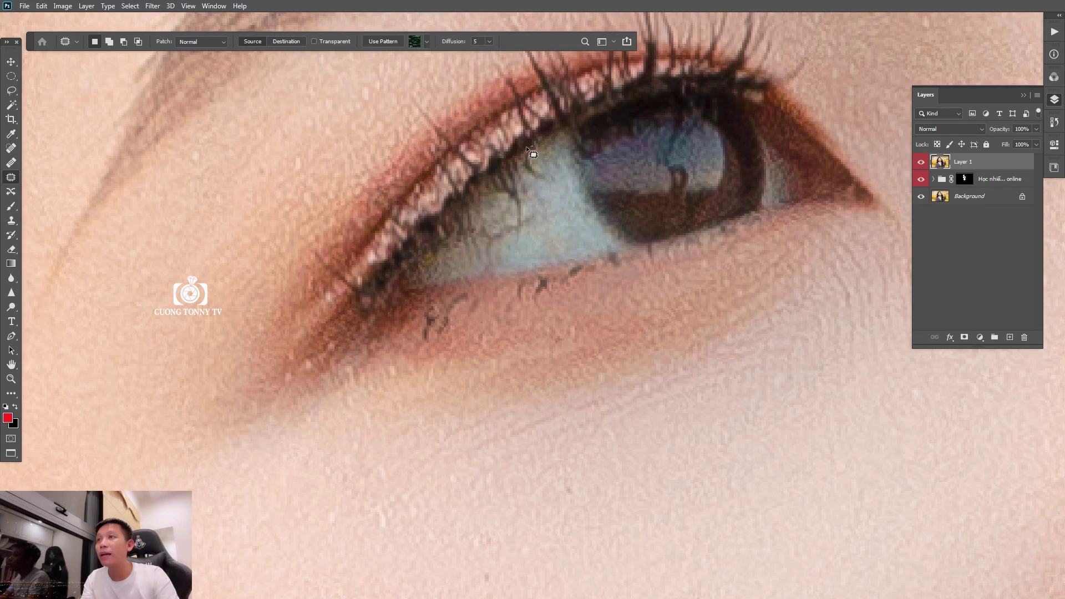
{"action": "mouse_move", "coordinate": [547, 190]}
{"action": "left_mouse_down"}
{"action": "mouse_move", "coordinate": [532, 162]}
{"action": "mouse_move", "coordinate": [527, 189]}
{"action": "mouse_move", "coordinate": [556, 177]}
{"action": "mouse_move", "coordinate": [554, 152]}
{"action": "mouse_move", "coordinate": [560, 179]}
{"action": "mouse_move", "coordinate": [560, 158]}
{"action": "left_mouse_up"}
{"action": "key", "text": "ctrl+d"}
Patch the remaining marks toward the outer corner of the near eye's white
{"action": "mouse_move", "coordinate": [529, 205]}
{"action": "left_mouse_down"}
{"action": "mouse_move", "coordinate": [515, 227]}
{"action": "mouse_move", "coordinate": [531, 236]}
{"action": "mouse_move", "coordinate": [484, 233]}
{"action": "mouse_move", "coordinate": [503, 246]}
{"action": "mouse_move", "coordinate": [521, 213]}
{"action": "left_mouse_up"}
{"action": "left_click_drag", "start_coordinate": [505, 227], "coordinate": [529, 239]}
{"action": "key", "text": "ctrl+d"}
{"action": "mouse_move", "coordinate": [482, 214]}
{"action": "left_mouse_down"}
{"action": "mouse_move", "coordinate": [498, 239]}
{"action": "mouse_move", "coordinate": [537, 235]}
{"action": "mouse_move", "coordinate": [492, 239]}
{"action": "mouse_move", "coordinate": [559, 238]}
{"action": "left_mouse_up"}
{"action": "mouse_move", "coordinate": [546, 227]}
{"action": "left_mouse_down"}
{"action": "mouse_move", "coordinate": [540, 243]}
{"action": "mouse_move", "coordinate": [550, 228]}
{"action": "left_mouse_up"}
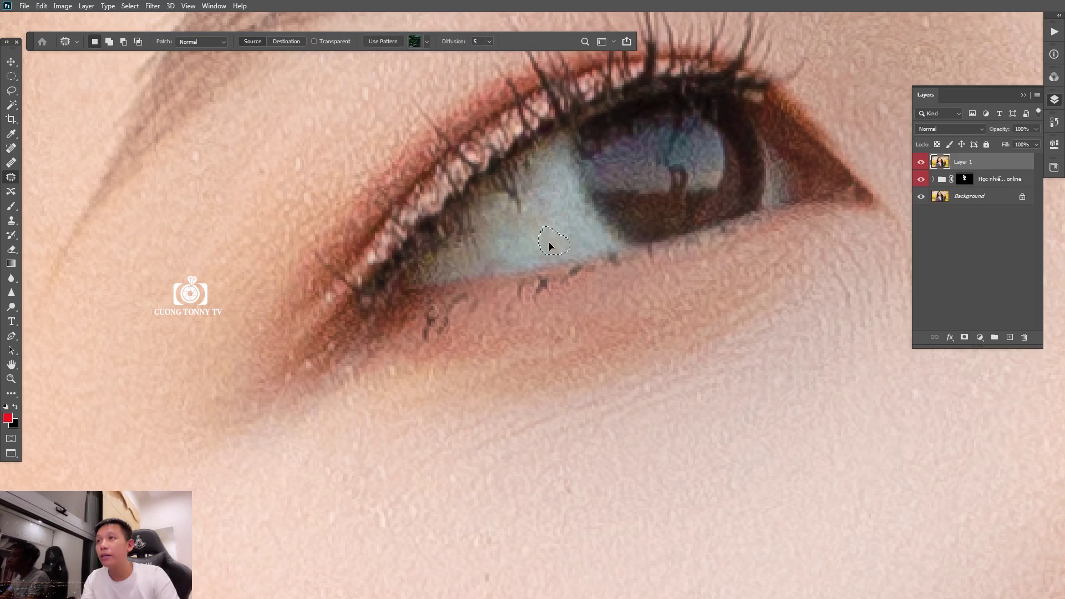
{"action": "key", "text": "ctrl+d"}
{"action": "mouse_move", "coordinate": [479, 232]}
{"action": "left_mouse_down"}
{"action": "mouse_move", "coordinate": [470, 253]}
{"action": "mouse_move", "coordinate": [518, 211]}
{"action": "mouse_move", "coordinate": [450, 213]}
{"action": "left_mouse_up"}
{"action": "key", "text": "ctrl+d"}
Clean the small blemishes in the white of the far eye with the Patch tool
{"action": "left_click_drag", "start_coordinate": [887, 117], "coordinate": [580, 212]}
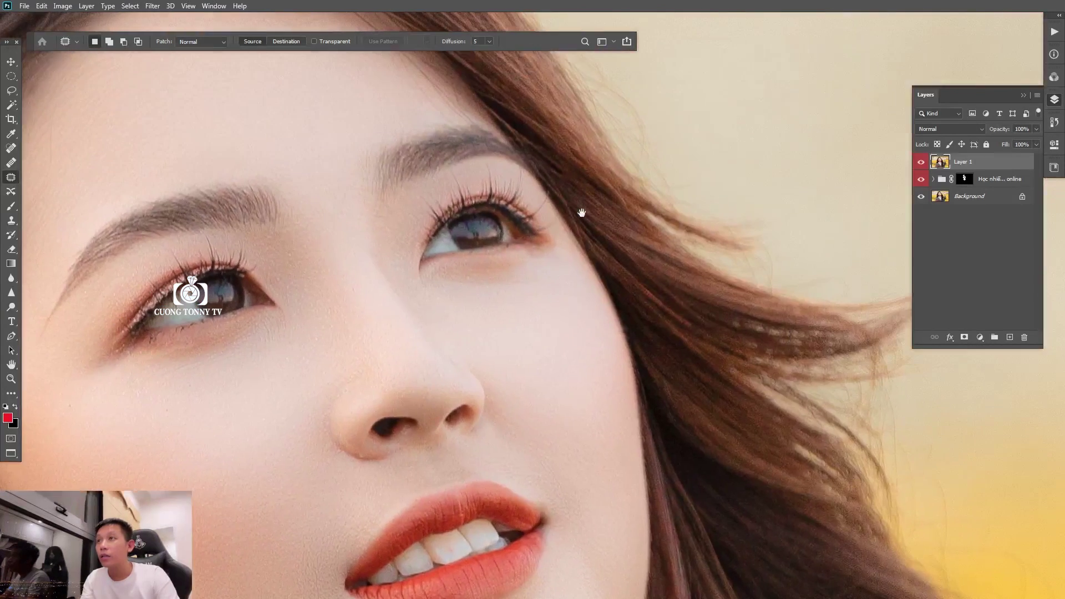
{"action": "left_click_drag", "start_coordinate": [440, 212], "coordinate": [459, 224]}
{"action": "scroll", "coordinate": [458, 224], "scroll_direction": "up", "scroll_amount": 5}
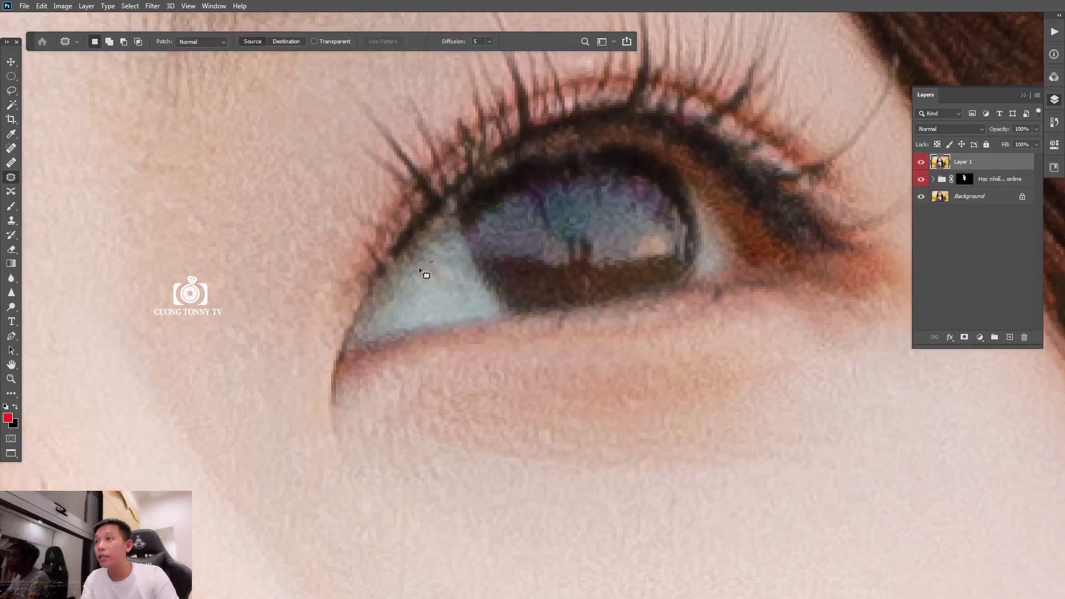
{"action": "left_click_drag", "start_coordinate": [453, 275], "coordinate": [434, 262]}
{"action": "mouse_move", "coordinate": [441, 273]}
{"action": "left_mouse_down"}
{"action": "mouse_move", "coordinate": [444, 290]}
{"action": "mouse_move", "coordinate": [464, 291]}
{"action": "left_mouse_up"}
{"action": "key", "text": "ctrl+d"}
{"action": "left_click_drag", "start_coordinate": [464, 291], "coordinate": [438, 302]}
{"action": "key", "text": "ctrl+d"}
Inspect the retouched eyes, nose and mouth, and return to standard screen mode with the whole portrait fitted in view
{"action": "scroll", "coordinate": [489, 232], "scroll_direction": "down", "scroll_amount": 5}
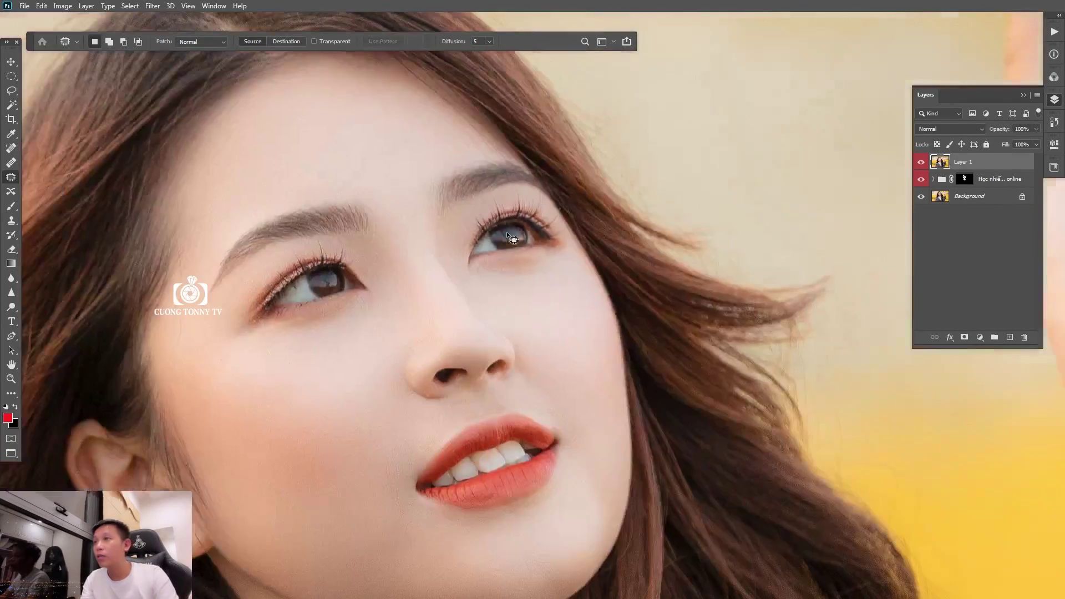
{"action": "scroll", "coordinate": [516, 233], "scroll_direction": "up", "scroll_amount": 2}
{"action": "scroll", "coordinate": [525, 249], "scroll_direction": "down", "scroll_amount": 5}
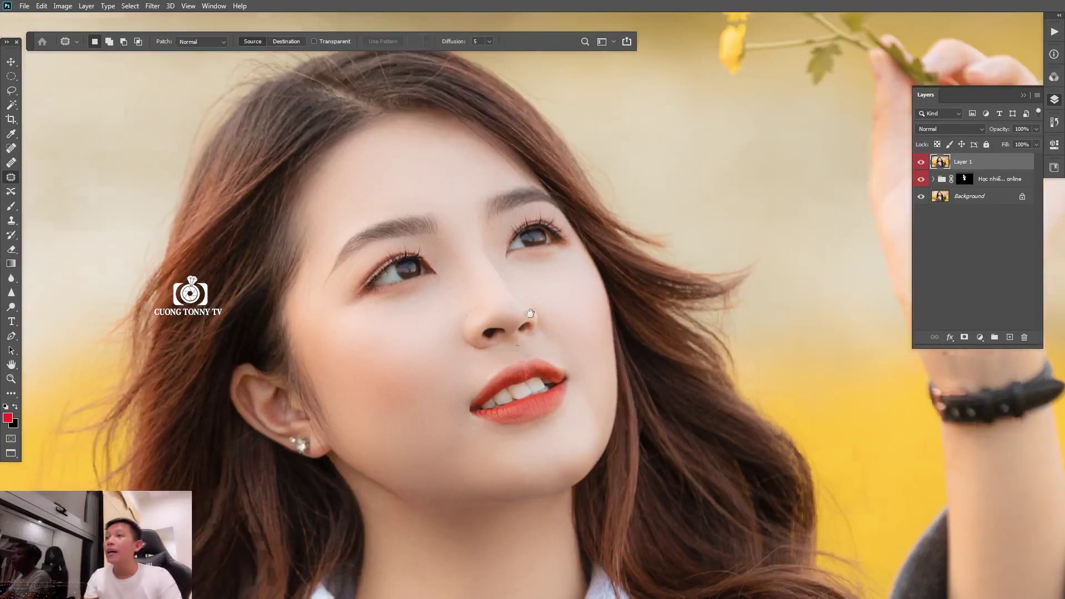
{"action": "scroll", "coordinate": [566, 308], "scroll_direction": "up", "scroll_amount": 3}
{"action": "scroll", "coordinate": [566, 309], "scroll_direction": "up", "scroll_amount": 3}
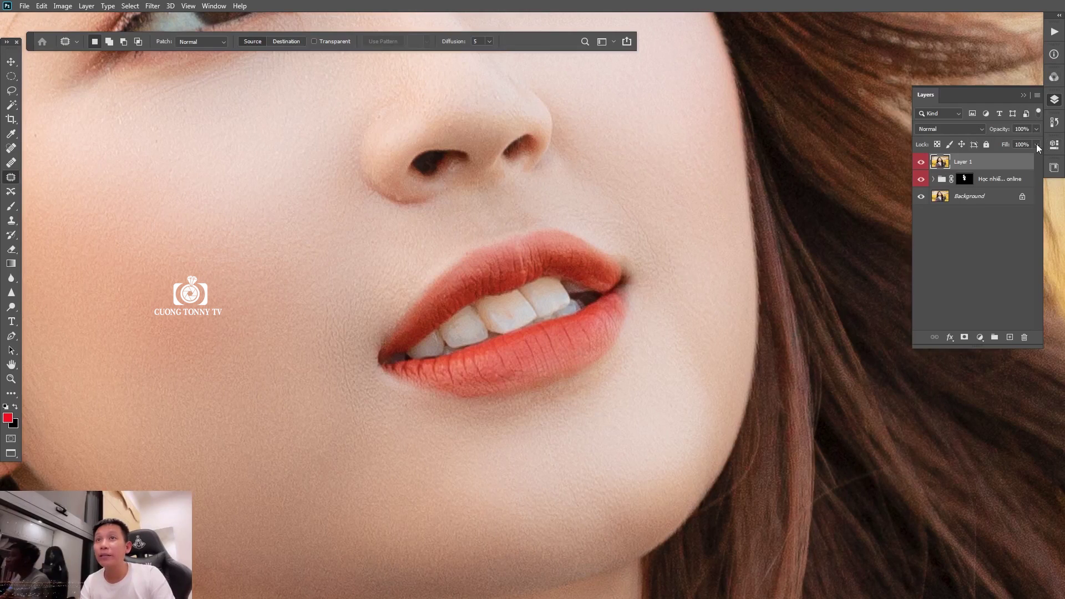
{"action": "key", "text": "f"}
{"action": "key", "text": "f"}
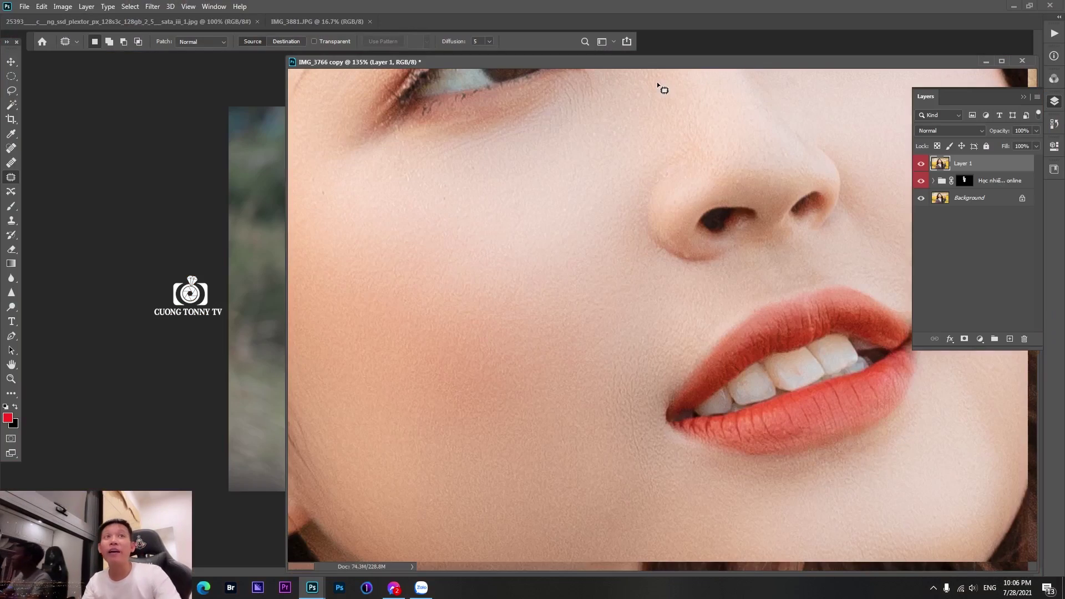
{"action": "key", "text": "ctrl+0"}
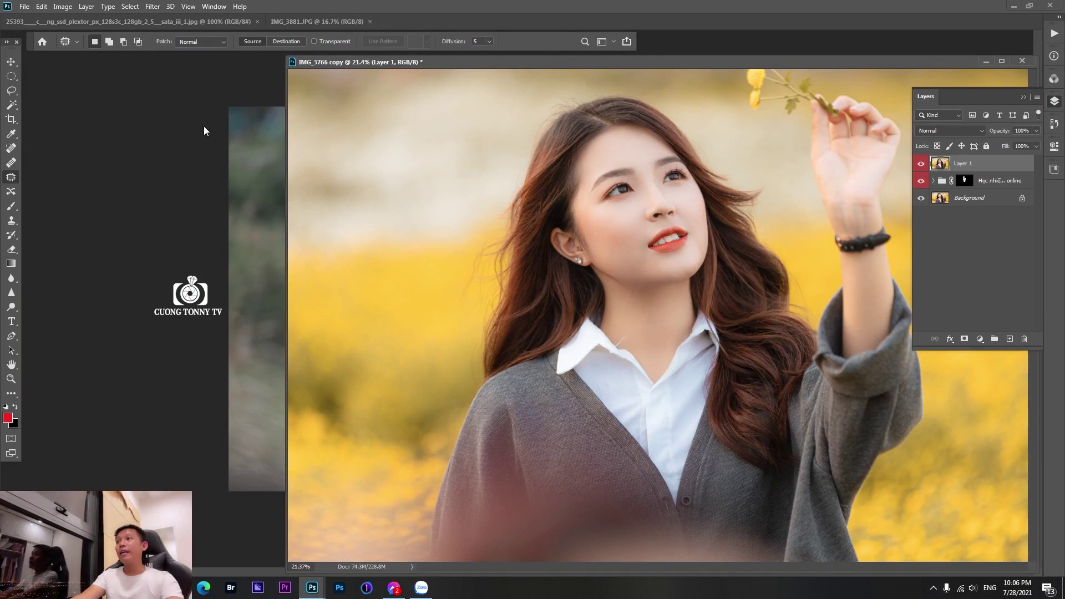
Close IMG_3881.JPG and the SSD product image, leaving only the IMG_3766 copy document open
{"action": "left_click", "coordinate": [238, 149]}
{"action": "key", "text": "ctrl+w"}
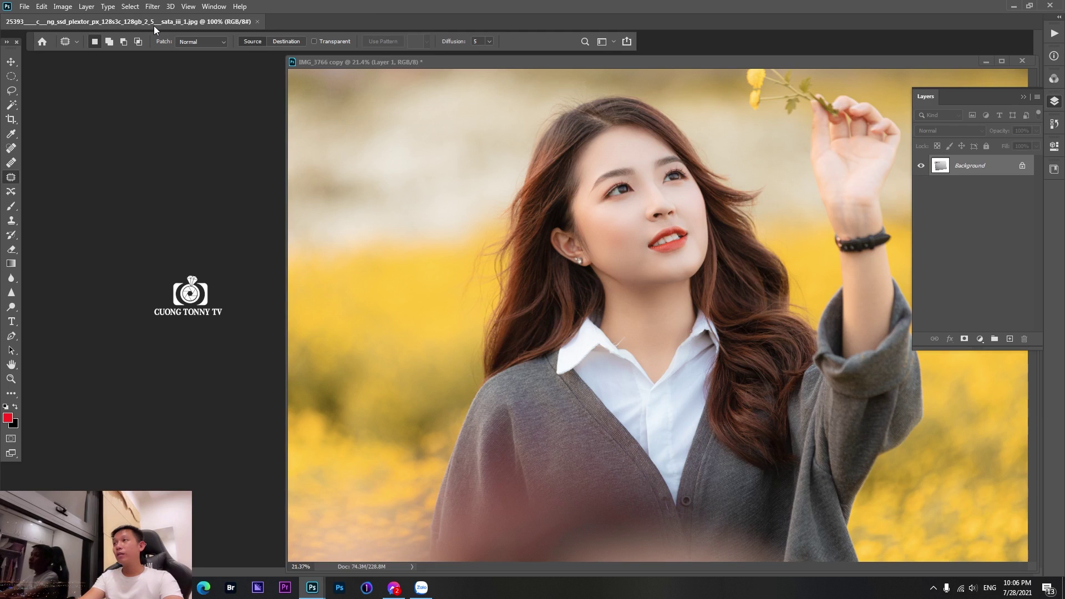
{"action": "left_click_drag", "start_coordinate": [156, 24], "coordinate": [202, 81]}
{"action": "key", "text": "ctrl+w"}
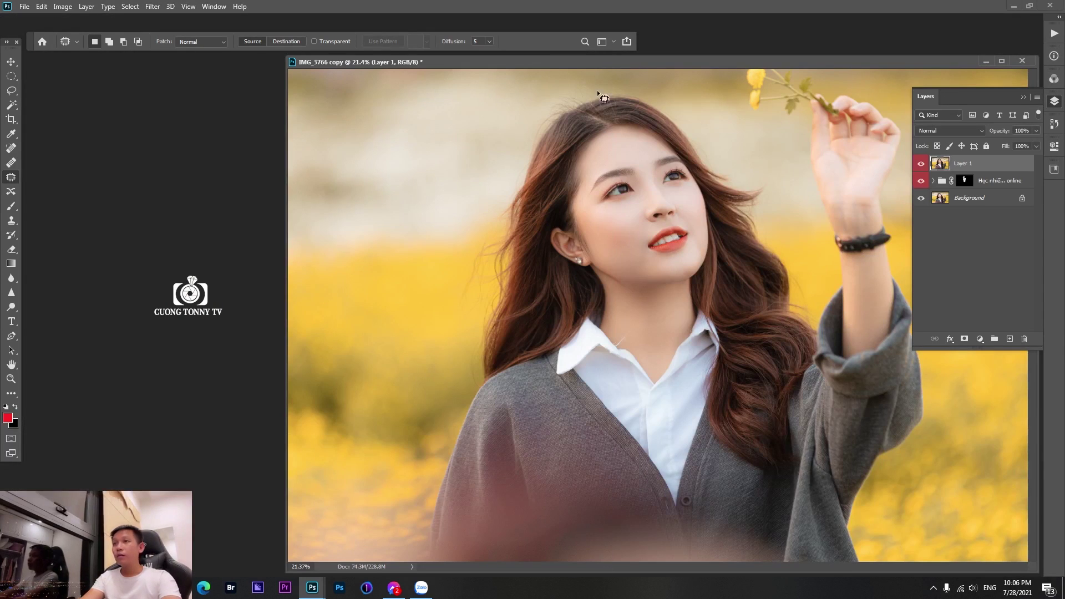
Move the document window clear of the Layers list, shrink the portrait view, and add a Gradient Map adjustment above Layer 1
{"action": "left_click_drag", "start_coordinate": [600, 54], "coordinate": [295, 81]}
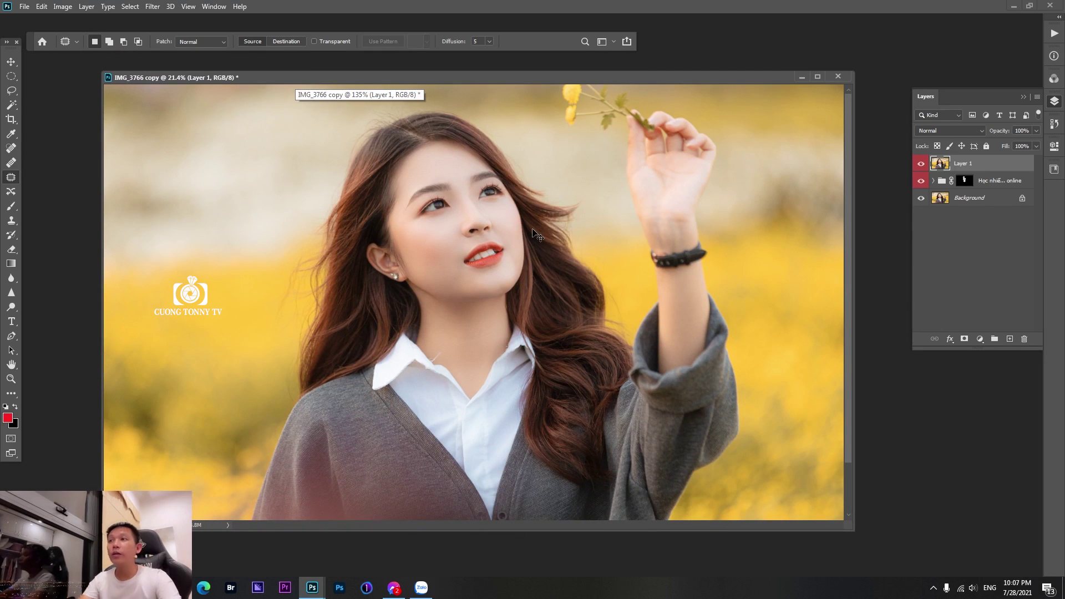
{"action": "key", "text": "ctrl+minus"}
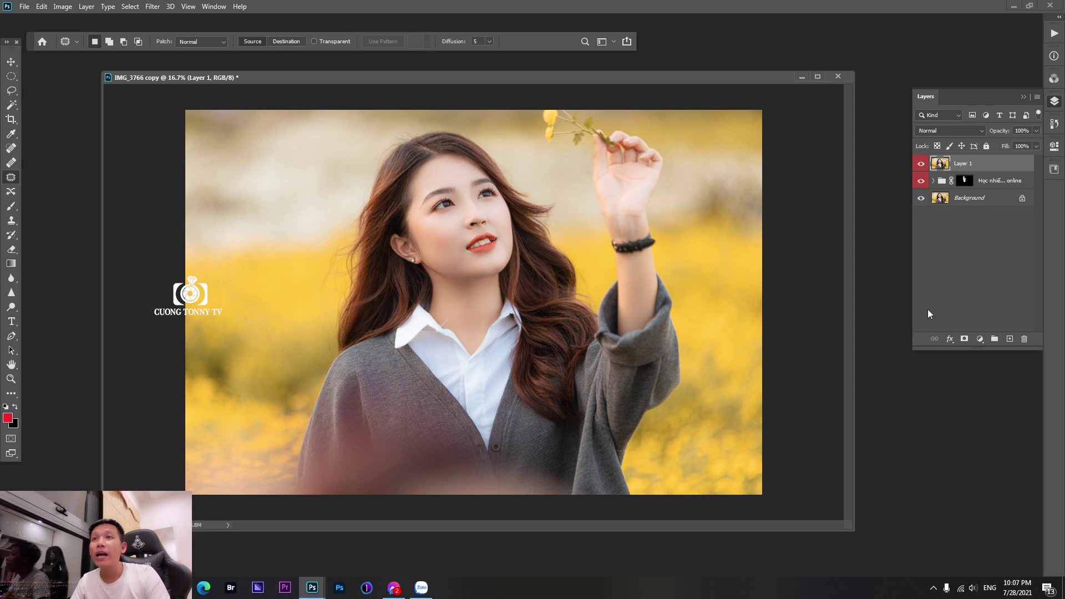
{"action": "left_click", "coordinate": [980, 339]}
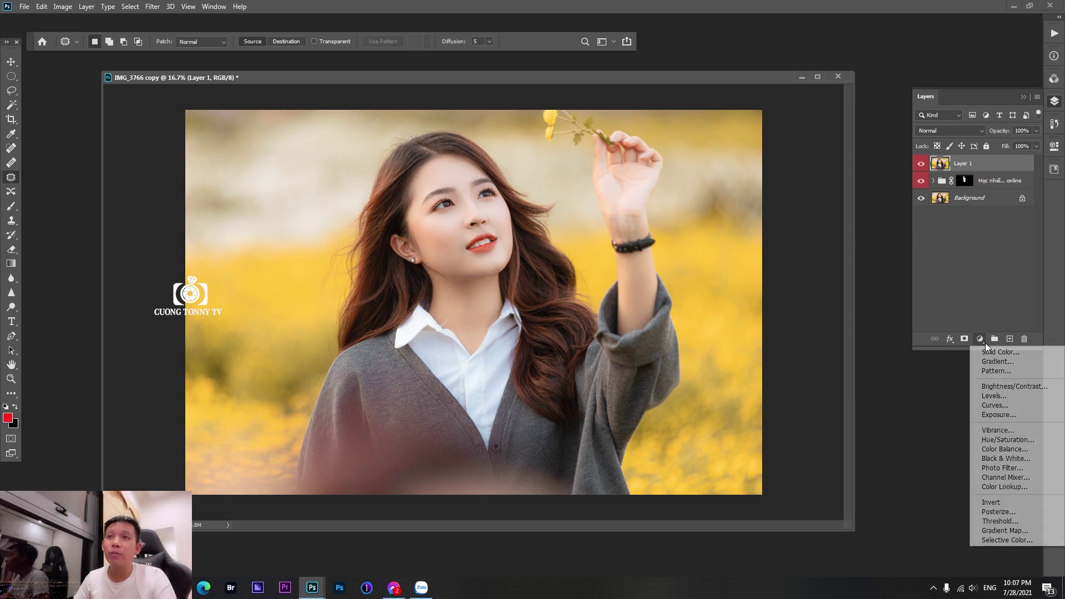
{"action": "left_click", "coordinate": [1004, 530]}
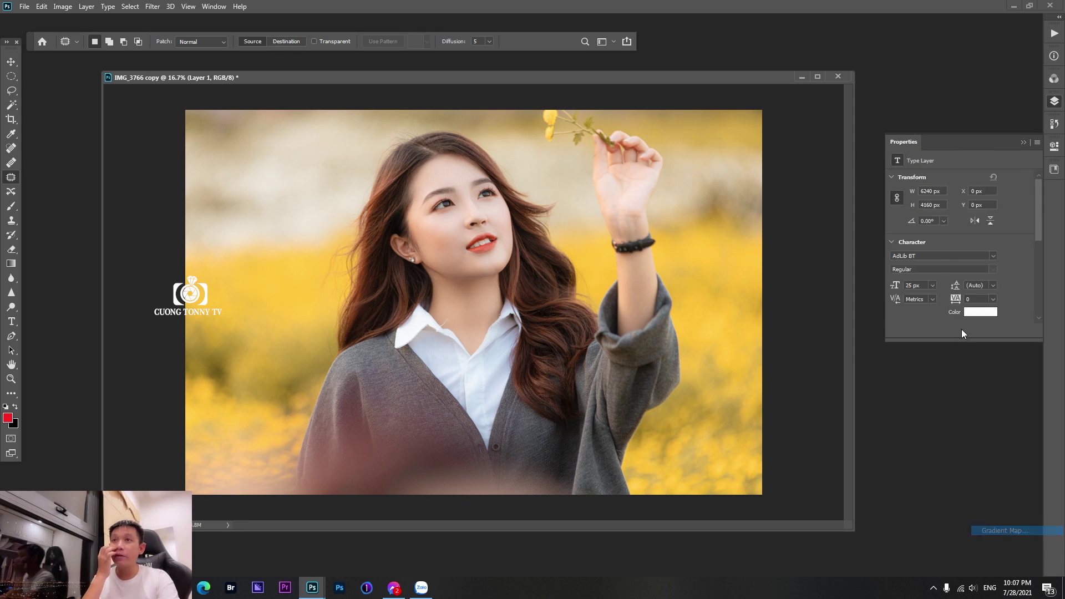
Open the Gradient Map's gradient for editing and expand the Oranges preset group
{"action": "left_click", "coordinate": [930, 187]}
{"action": "scroll", "coordinate": [849, 233], "scroll_direction": "down", "scroll_amount": 3}
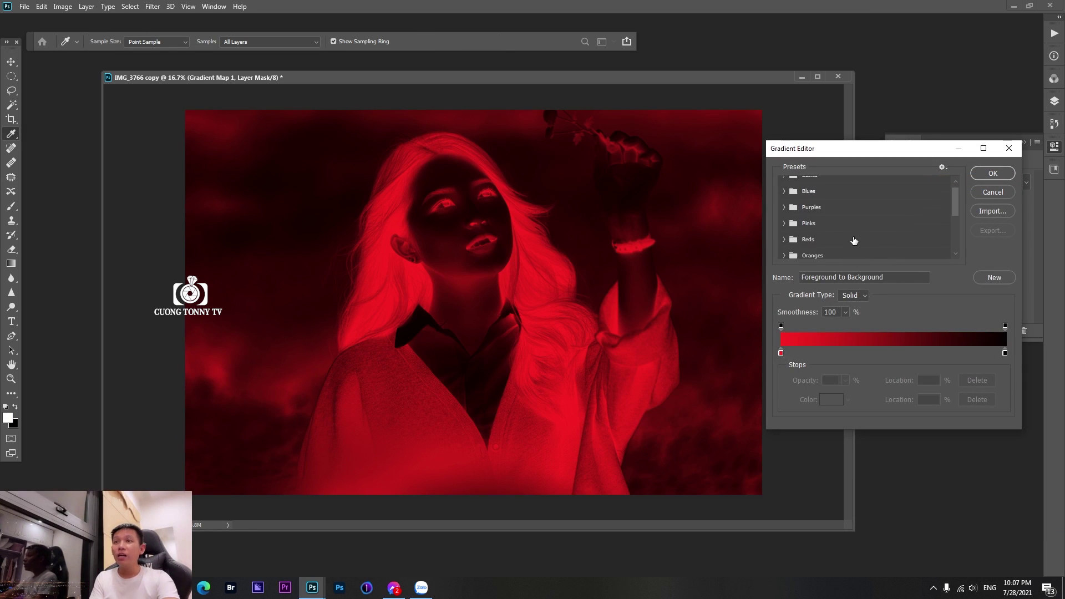
{"action": "scroll", "coordinate": [801, 235], "scroll_direction": "down", "scroll_amount": 3}
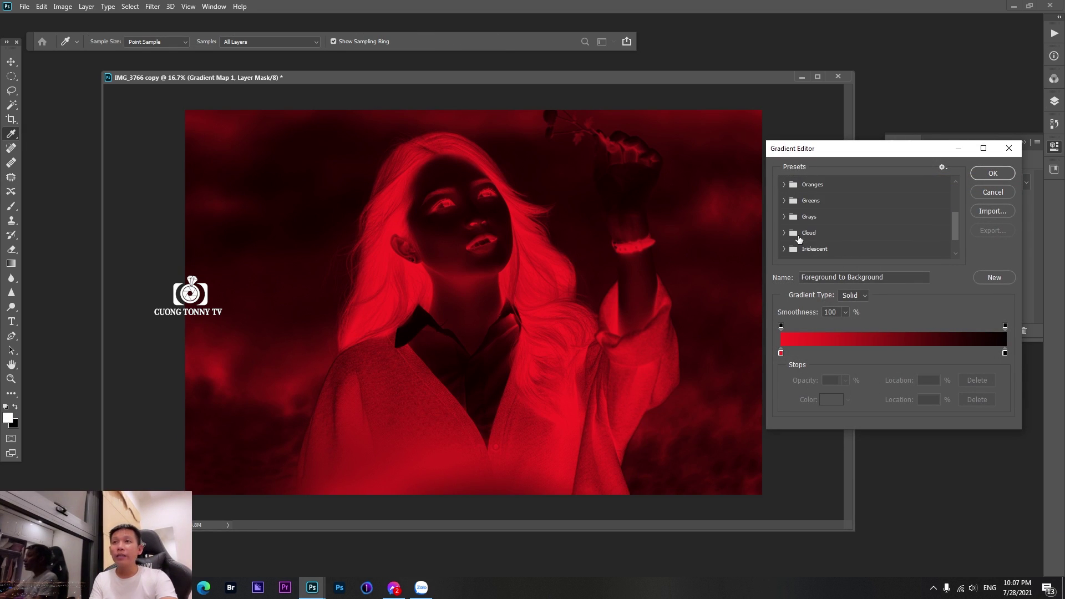
{"action": "scroll", "coordinate": [805, 229], "scroll_direction": "down", "scroll_amount": 1}
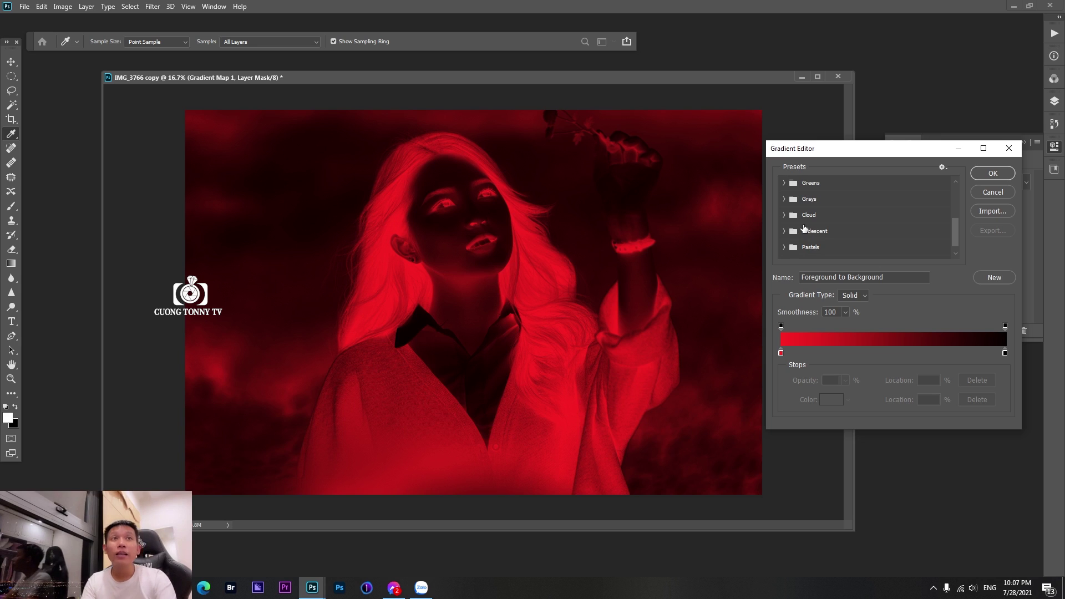
{"action": "scroll", "coordinate": [821, 229], "scroll_direction": "up", "scroll_amount": 2}
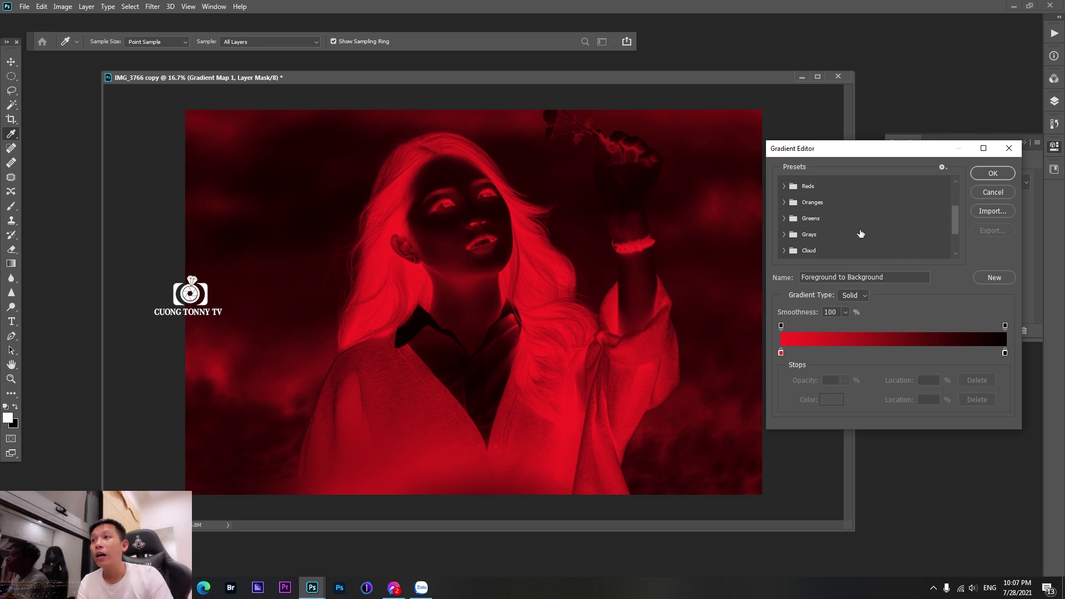
{"action": "scroll", "coordinate": [827, 236], "scroll_direction": "up", "scroll_amount": 1}
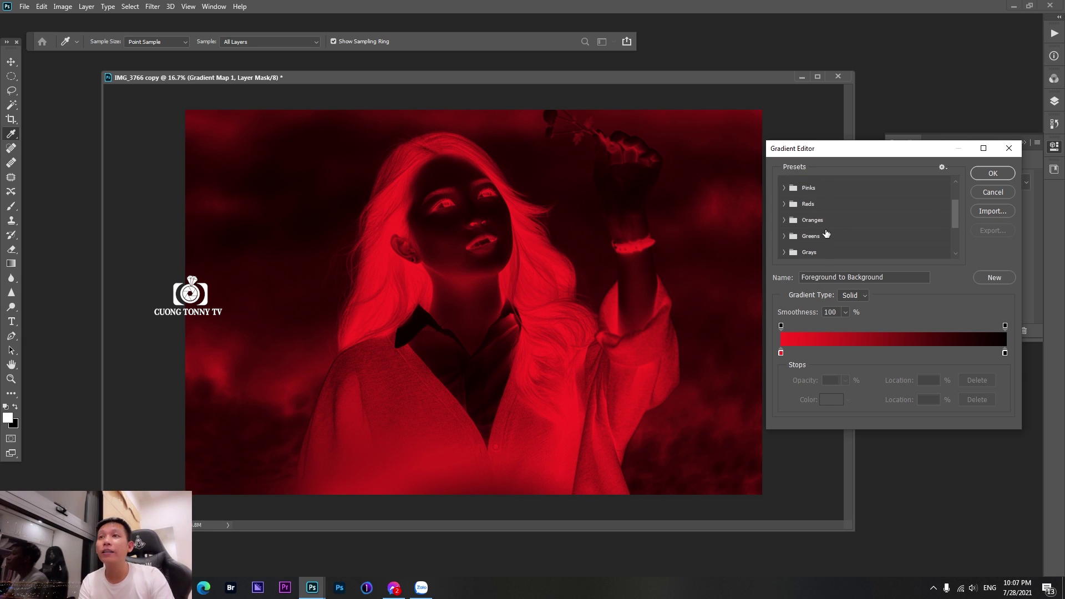
{"action": "left_click", "coordinate": [784, 222]}
{"action": "scroll", "coordinate": [832, 224], "scroll_direction": "down", "scroll_amount": 1}
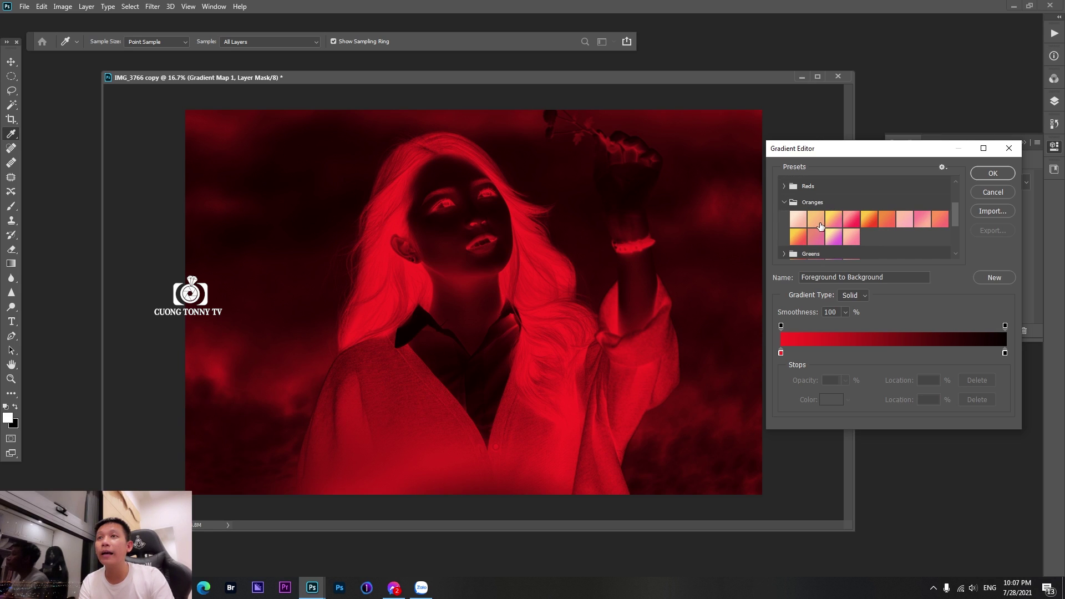
Preview several orange gradient presets on the portrait and apply Orange_02 to the Gradient Map
{"action": "left_click", "coordinate": [821, 225]}
{"action": "key", "text": "Right"}
{"action": "key", "text": "Right"}
{"action": "key", "text": "Right"}
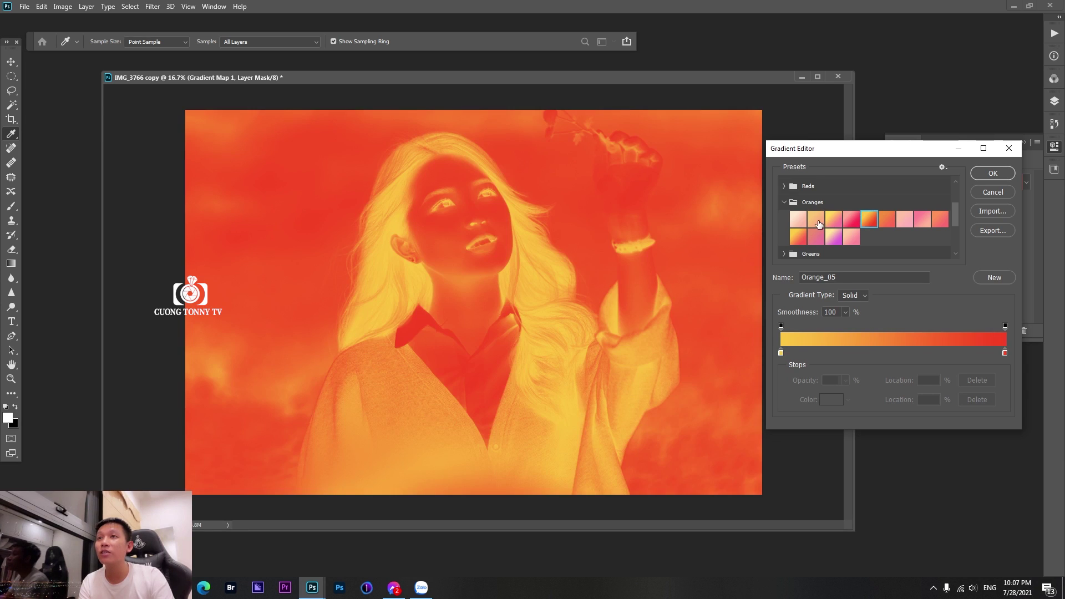
{"action": "left_click", "coordinate": [819, 224]}
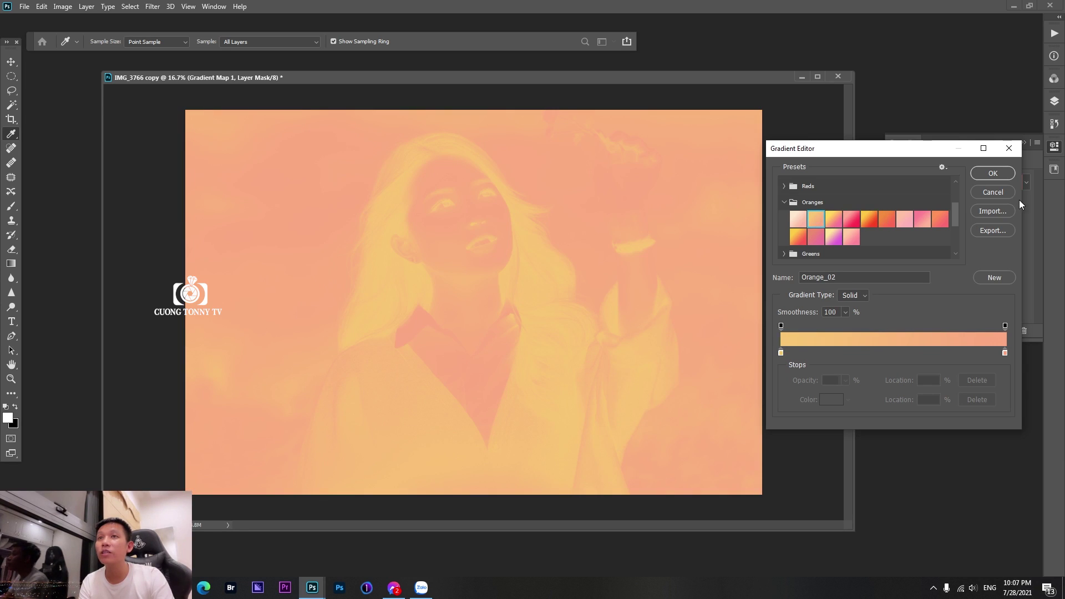
{"action": "left_click", "coordinate": [993, 174]}
Set the Gradient Map layer's blend mode to Overlay and its opacity to 16%
{"action": "left_click", "coordinate": [1054, 146]}
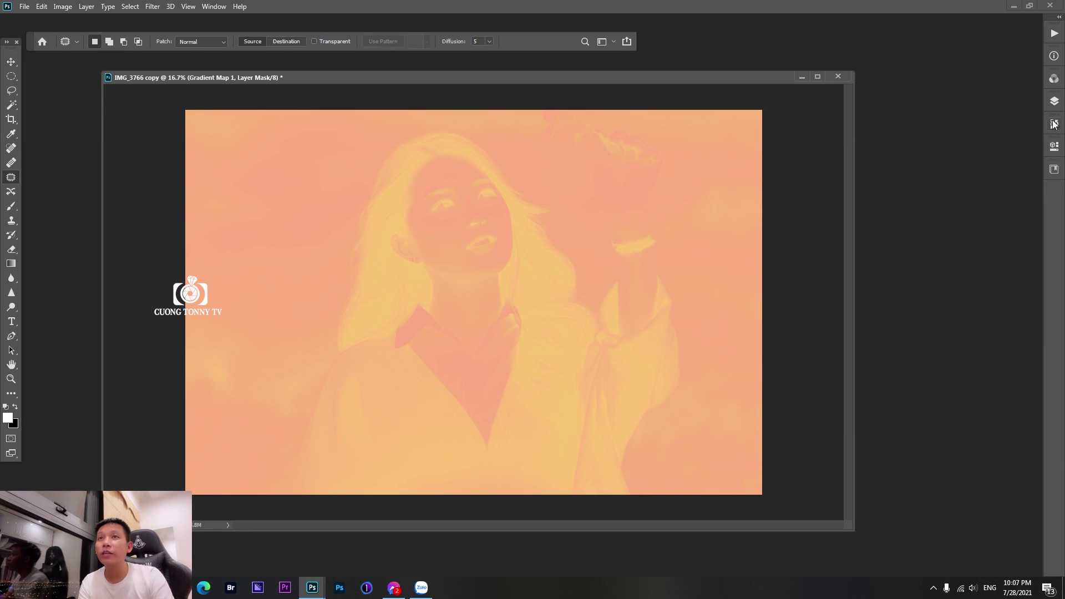
{"action": "left_click", "coordinate": [1054, 101]}
{"action": "left_click", "coordinate": [949, 131]}
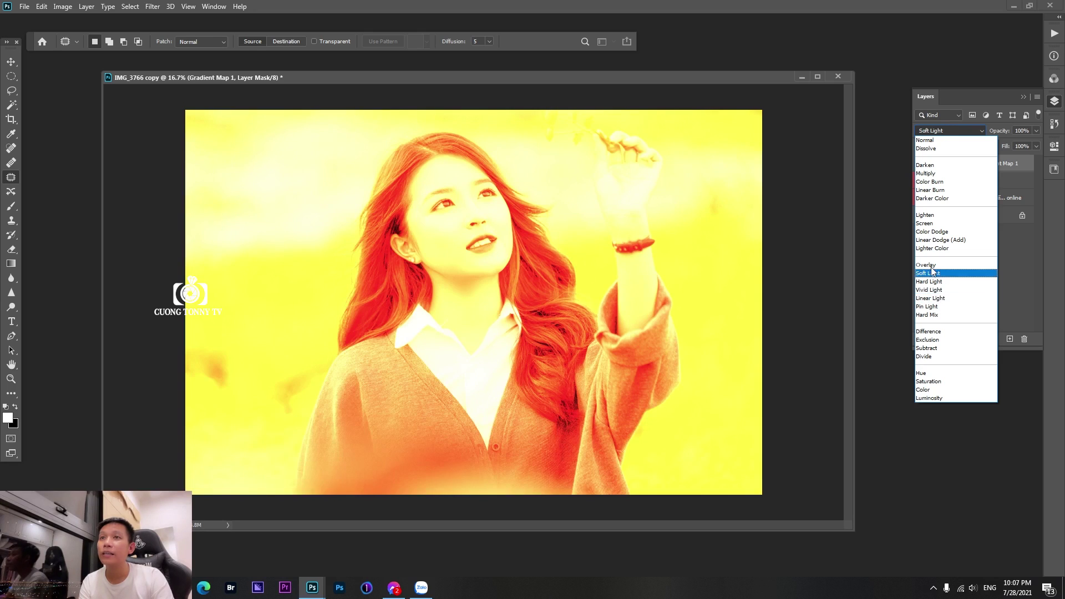
{"action": "left_click", "coordinate": [930, 265]}
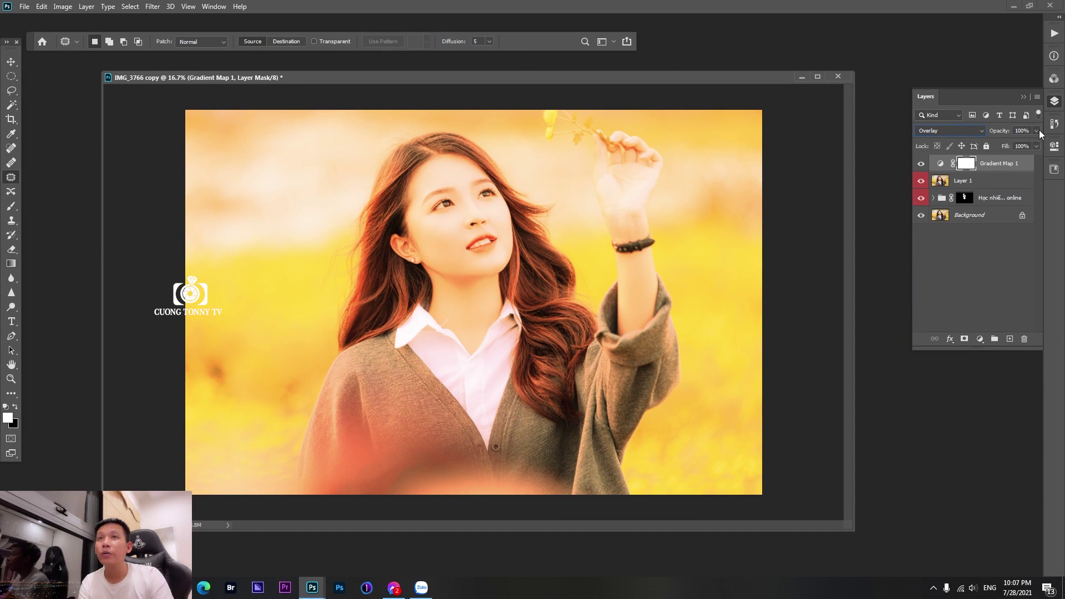
{"action": "left_click", "coordinate": [987, 144]}
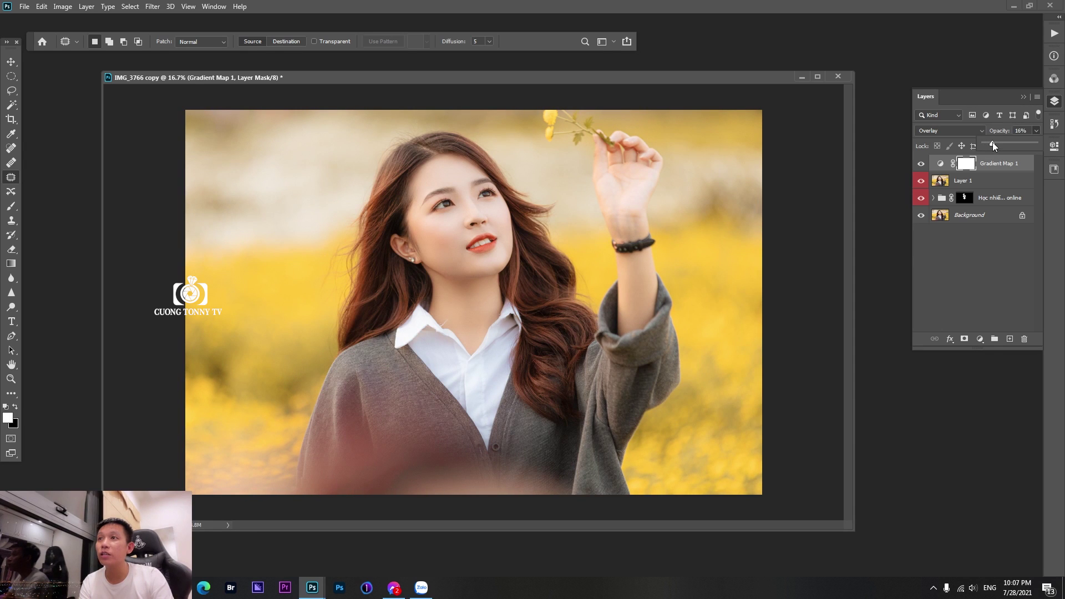
Maximize the document window and examine the toned face and raised hand up close, and the portrait as a whole
{"action": "left_click", "coordinate": [816, 77]}
{"action": "left_click_drag", "start_coordinate": [665, 161], "coordinate": [513, 240]}
{"action": "left_click_drag", "start_coordinate": [585, 217], "coordinate": [519, 199]}
{"action": "left_click_drag", "start_coordinate": [832, 144], "coordinate": [862, 127]}
{"action": "scroll", "coordinate": [861, 127], "scroll_direction": "down", "scroll_amount": 2}
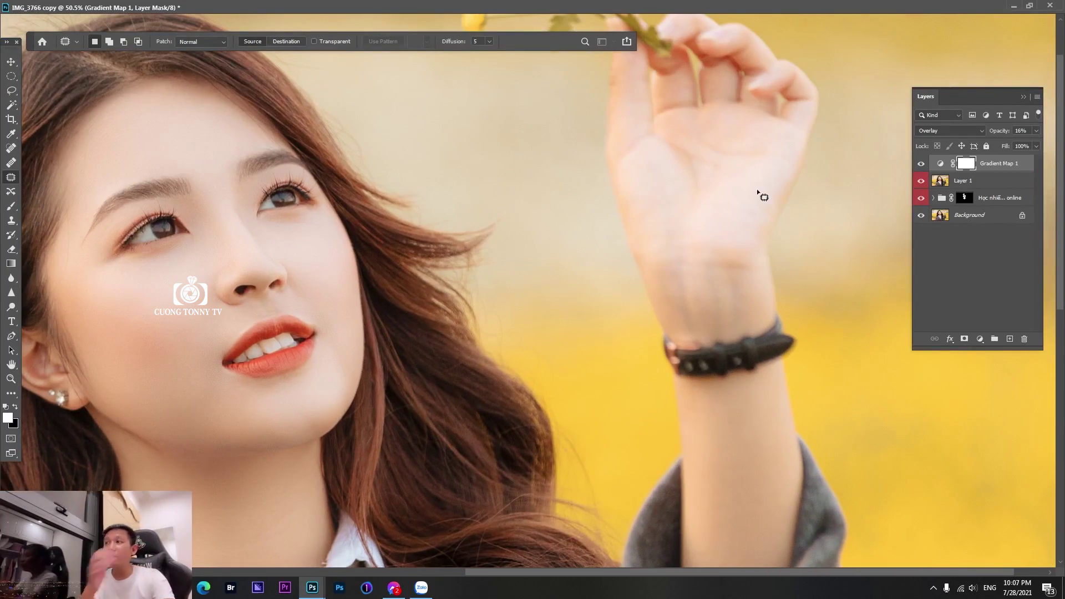
{"action": "scroll", "coordinate": [727, 180], "scroll_direction": "down", "scroll_amount": 1}
{"action": "scroll", "coordinate": [720, 185], "scroll_direction": "down", "scroll_amount": 1}
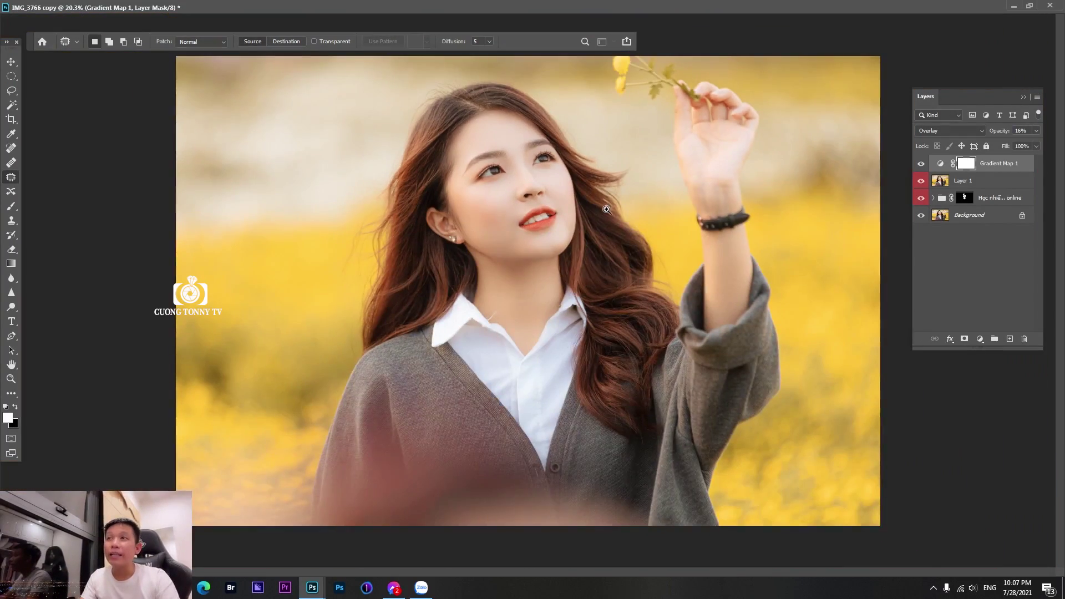
{"action": "scroll", "coordinate": [642, 213], "scroll_direction": "up", "scroll_amount": 1}
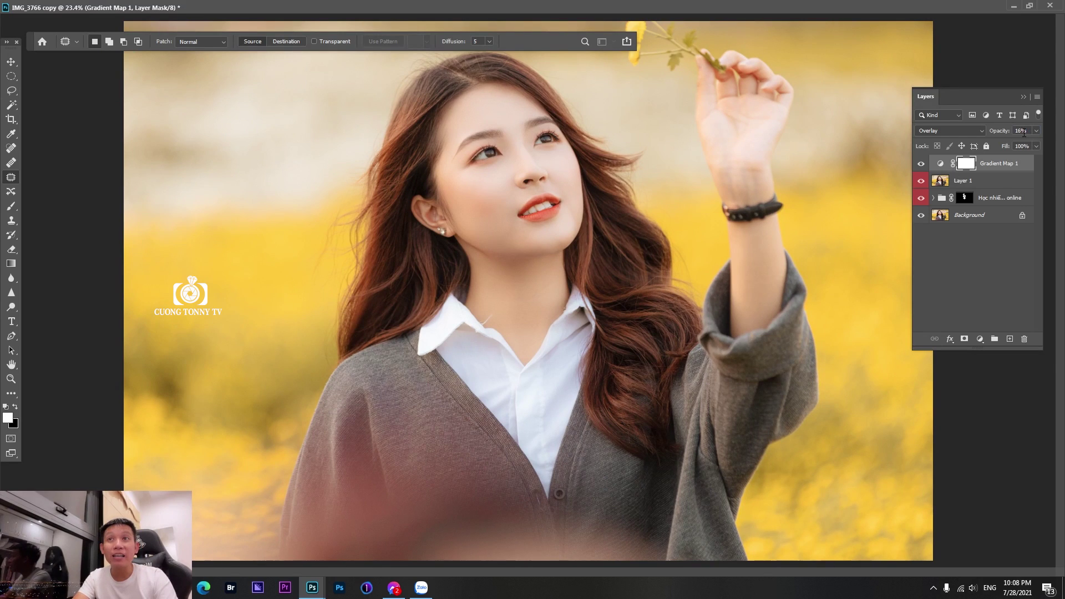